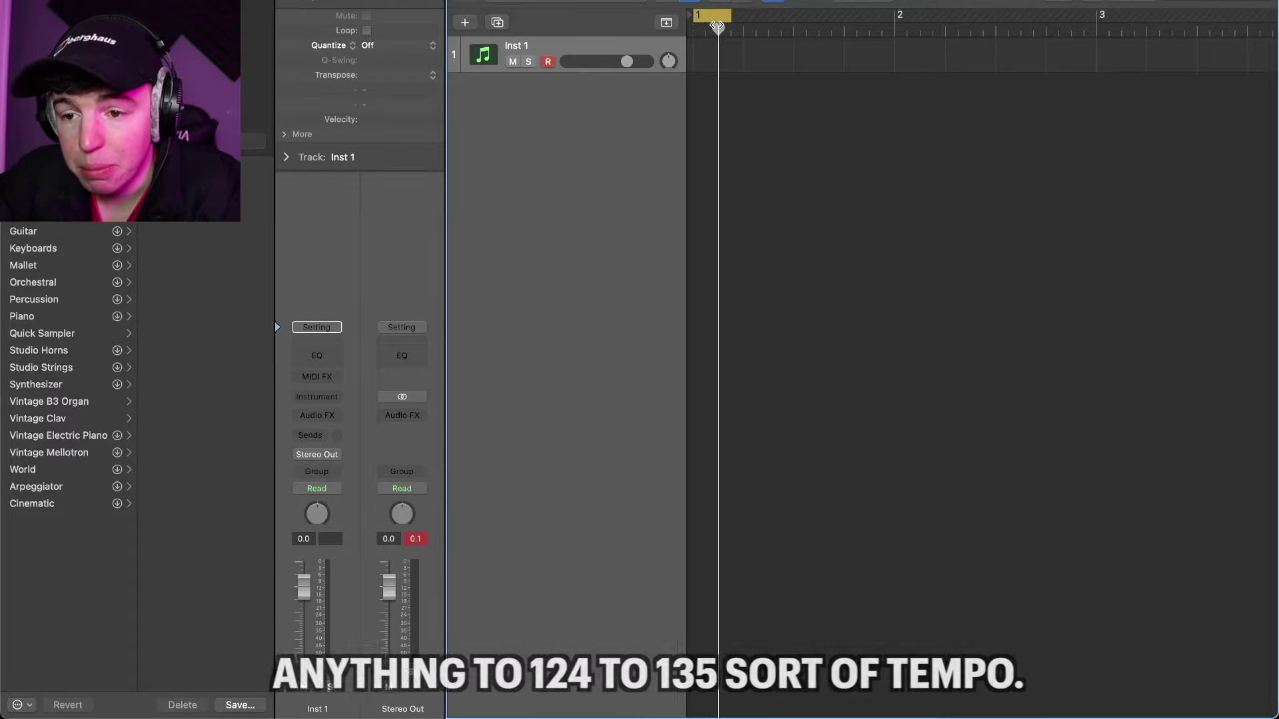
Load the Korg M1 instrument on the Inst 1 track and choose the Organ 2 program from its organ category
left_click(331, 400)
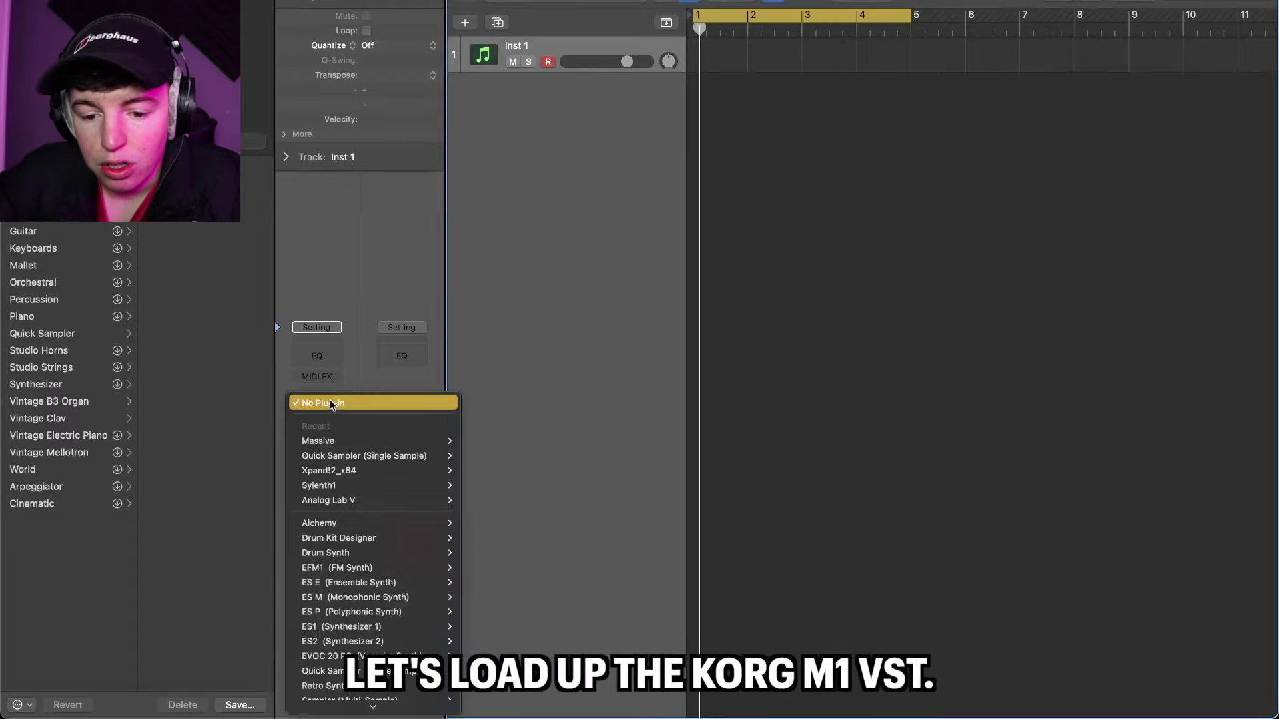
mouse_move(370, 707)
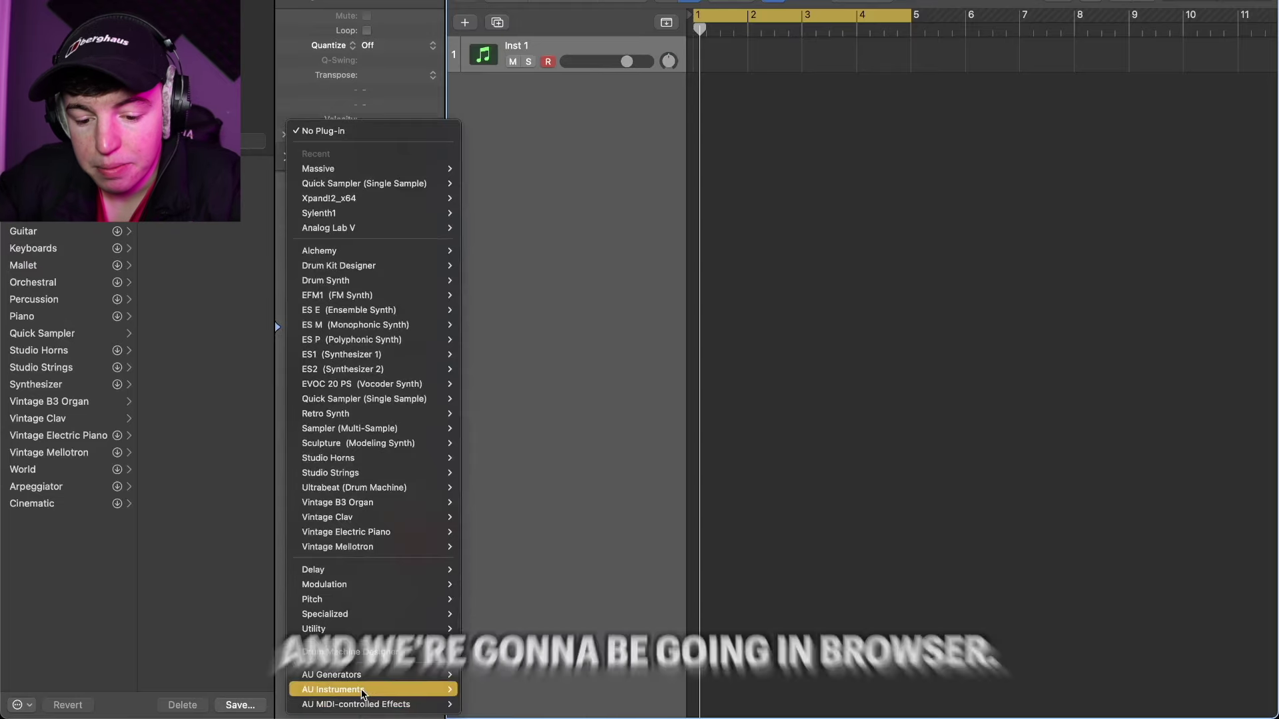
left_click(820, 209)
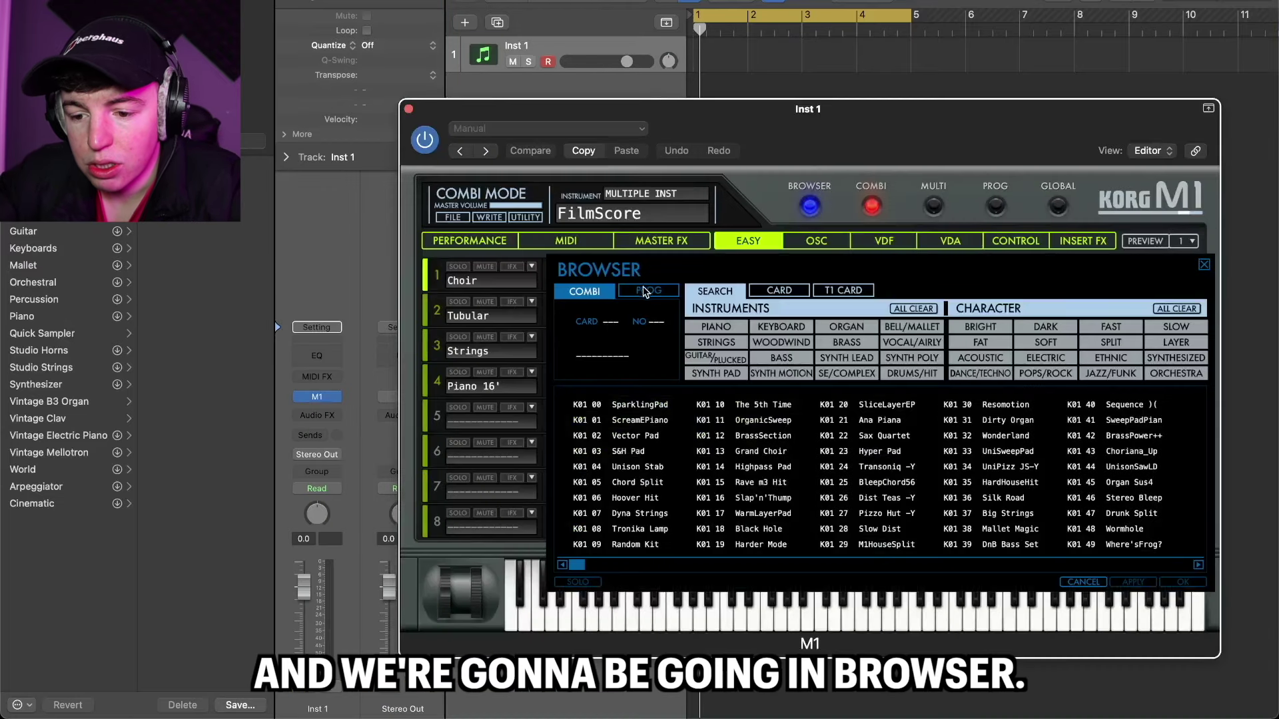
left_click(644, 291)
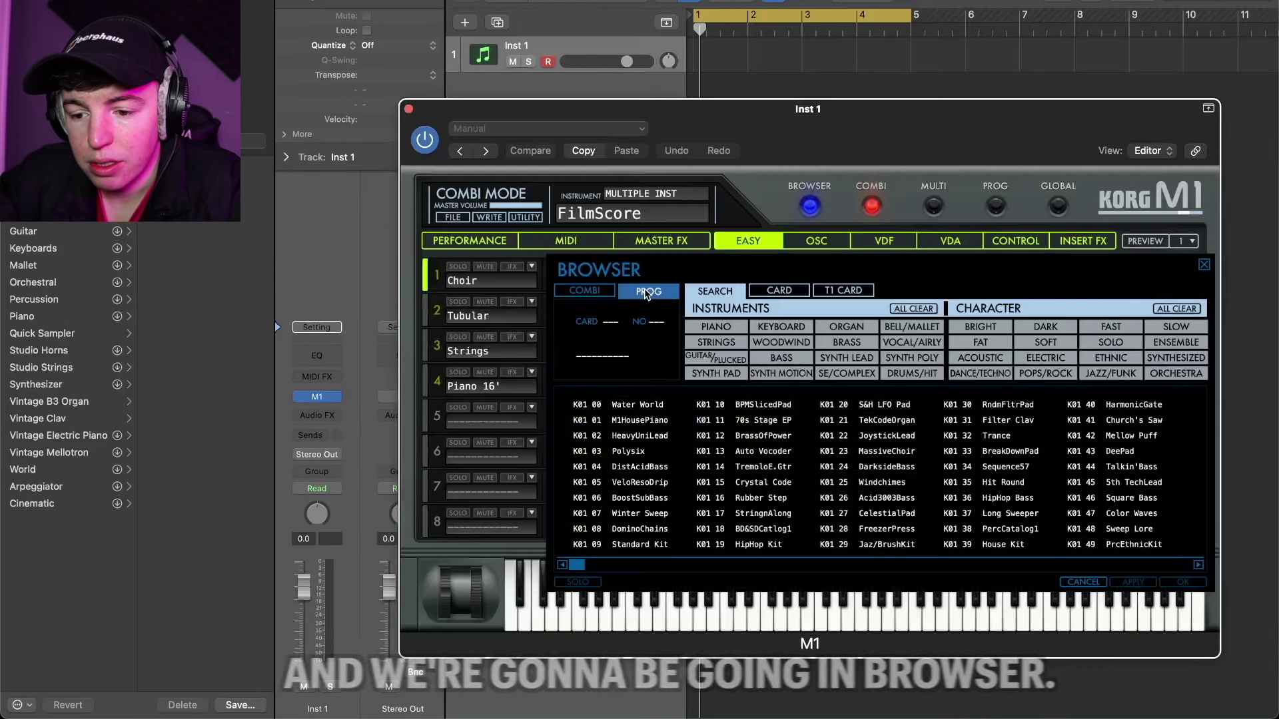
left_click(847, 326)
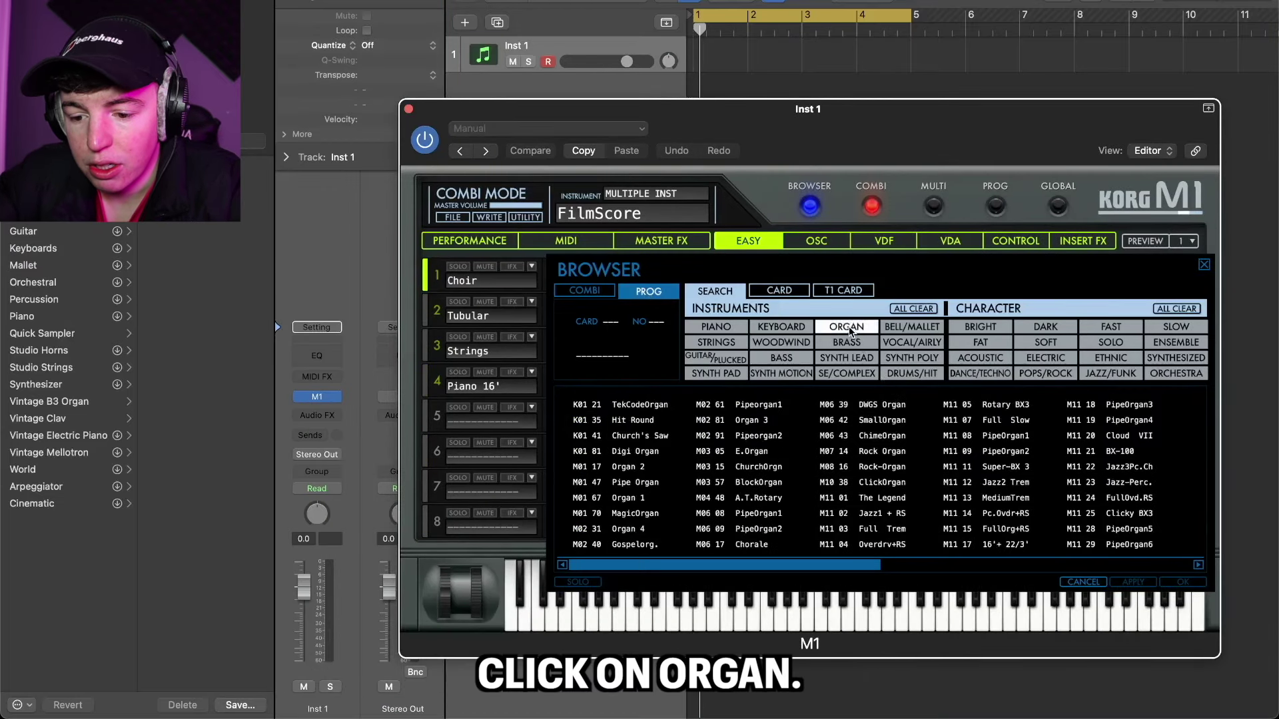
double_click(637, 468)
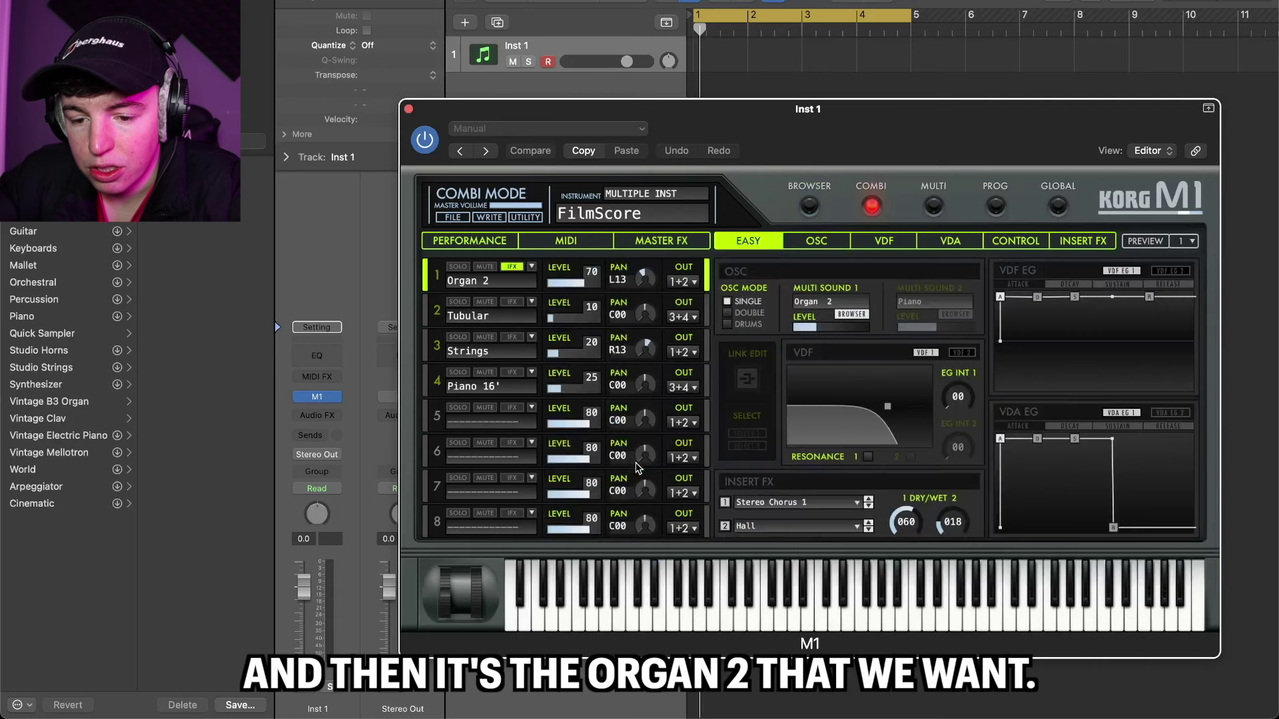
Switch off both master effects and both insert effects in the M1, solo the Organ 2 slot and close the plug-in
left_click(696, 244)
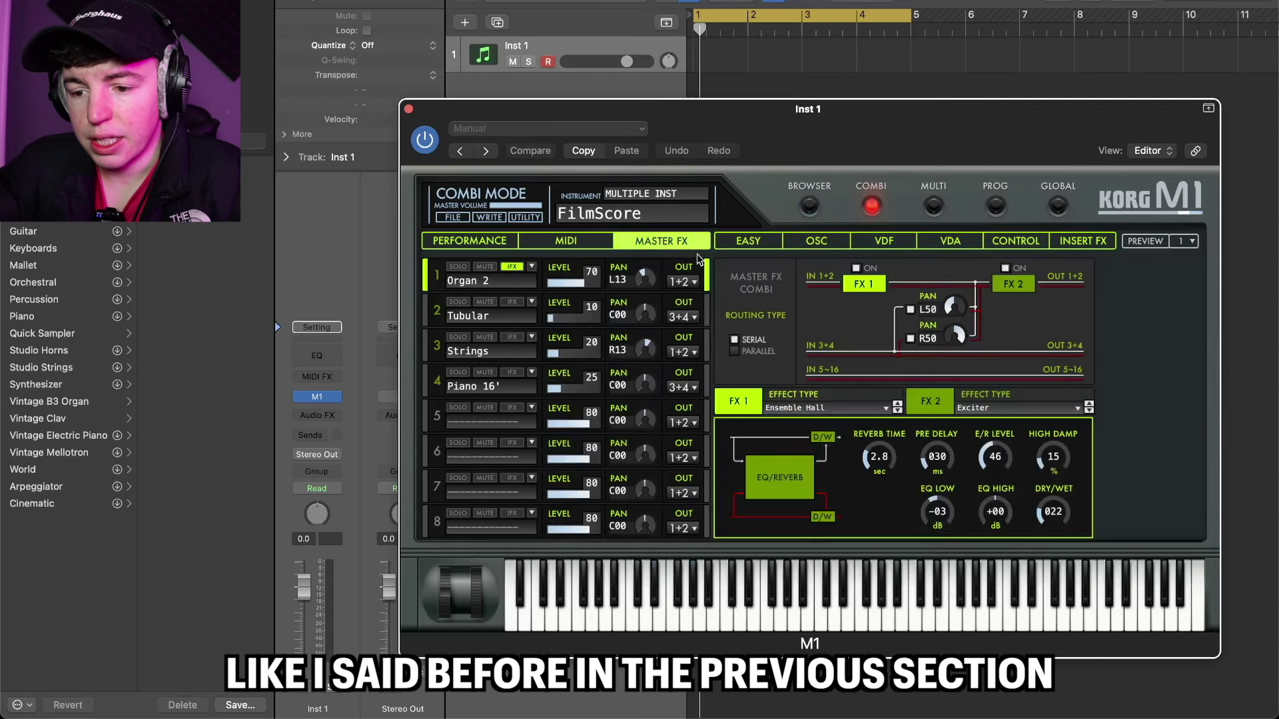
left_click(856, 269)
left_click(1012, 285)
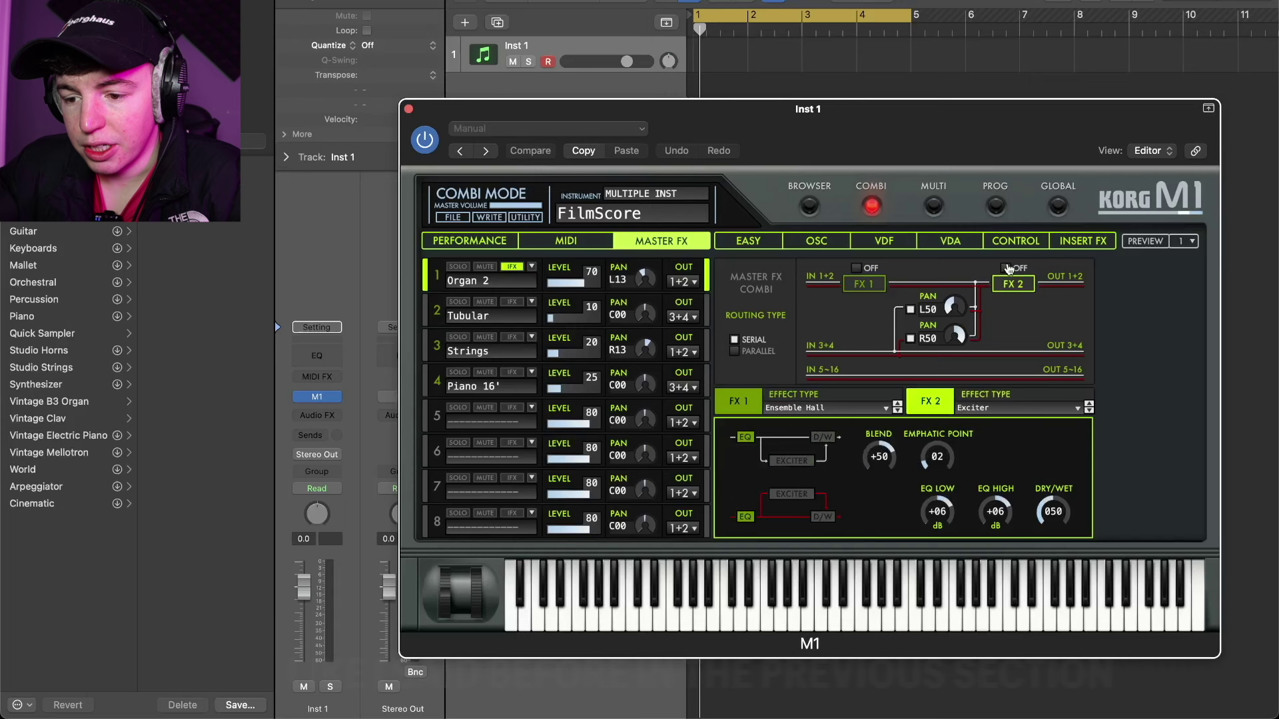
left_click(1063, 192)
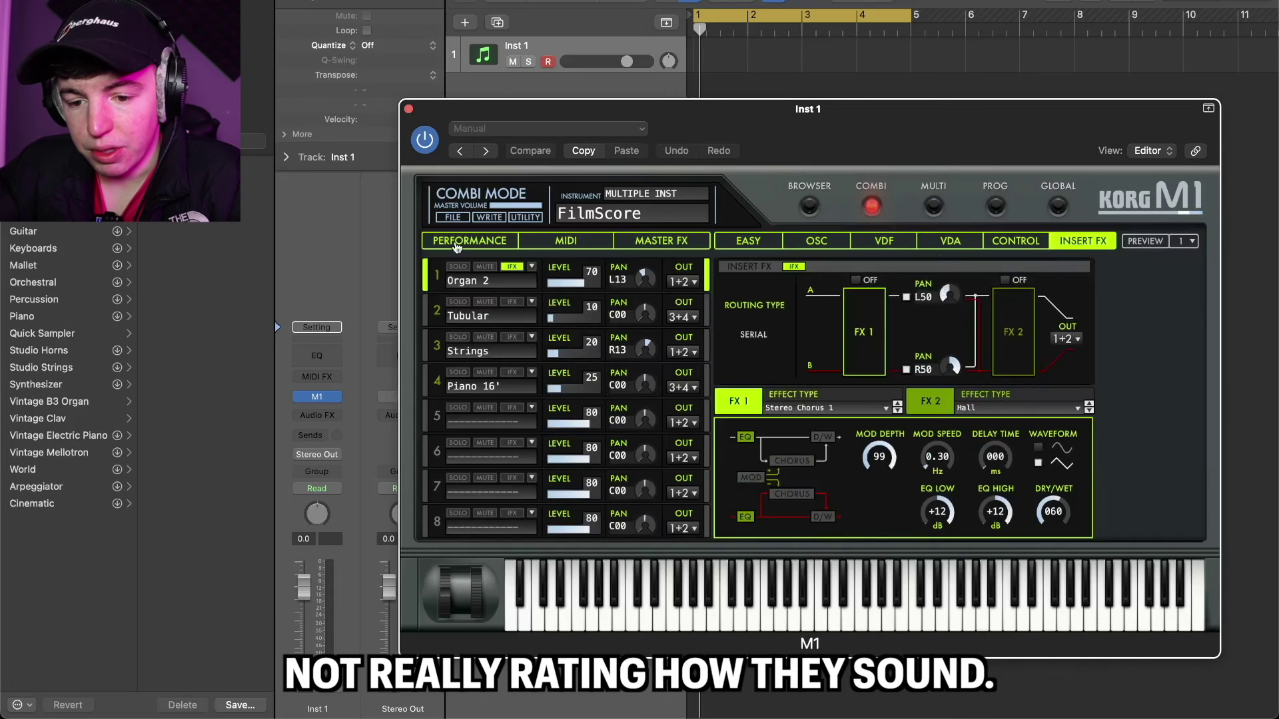
left_click(458, 267)
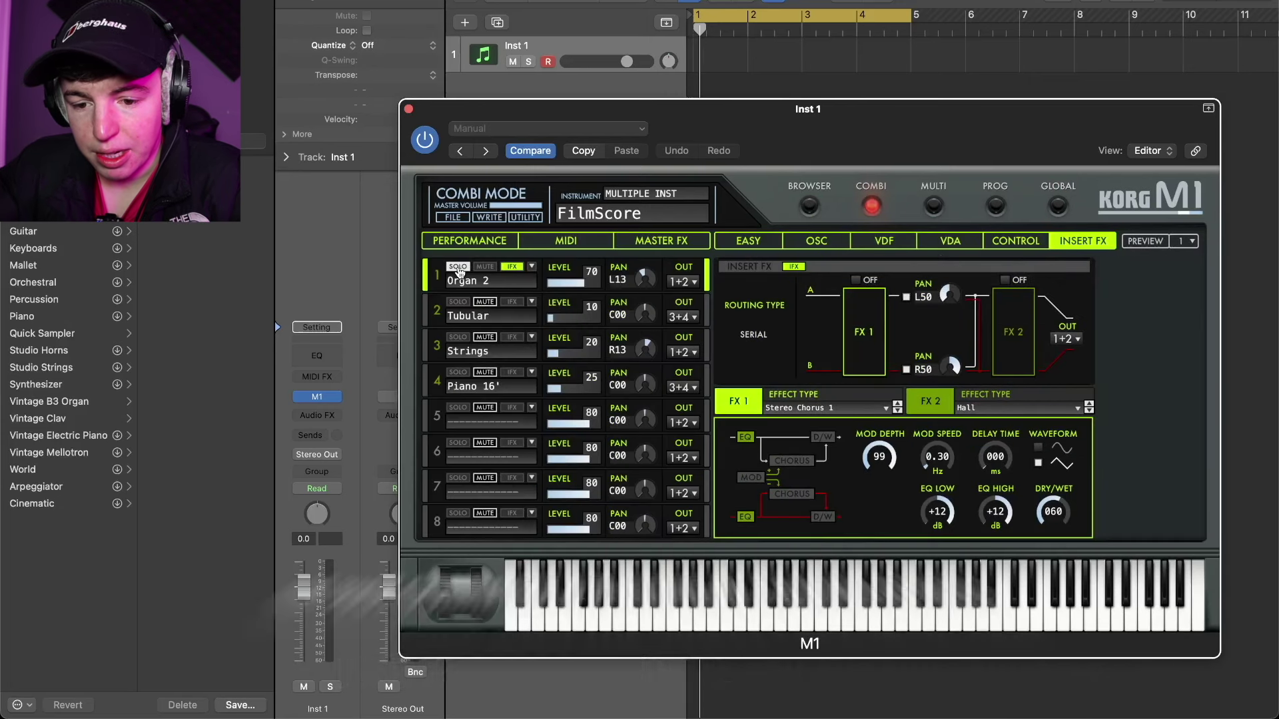
left_click(409, 109)
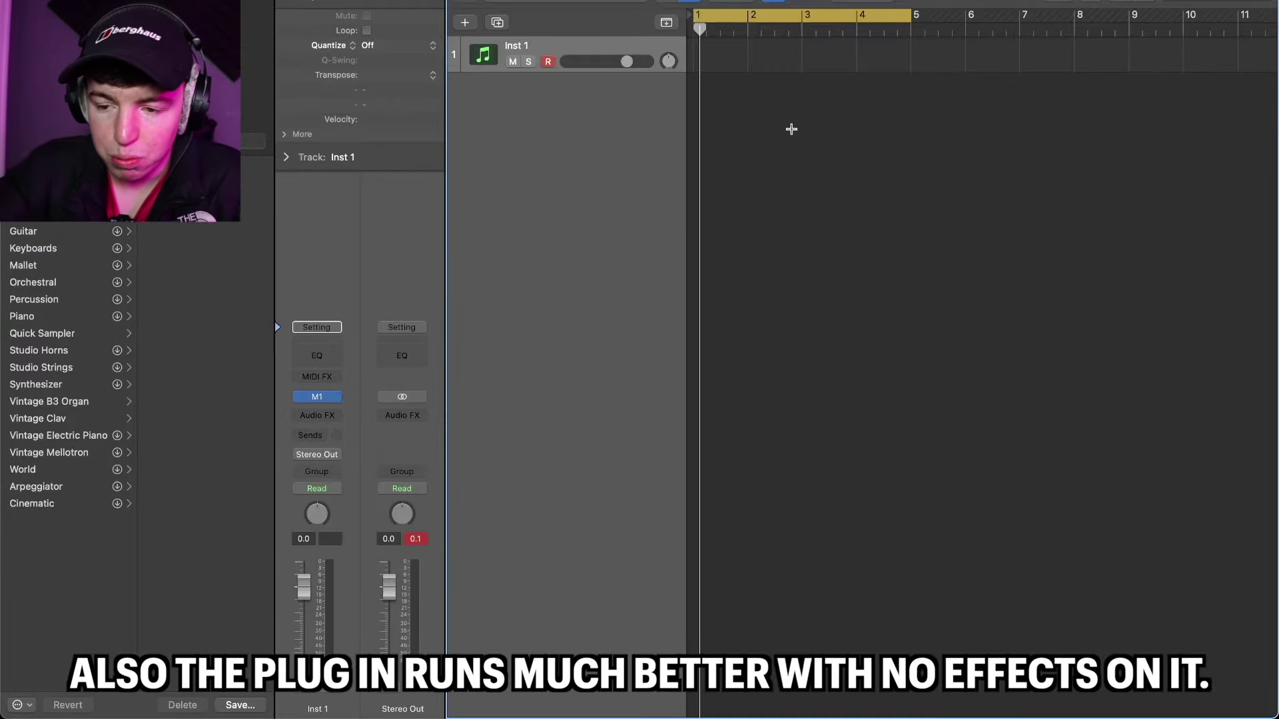
Bring up Musical Typing and rehearse a C#, A, F#, G# organ bassline at octave C2 against the running transport
key("super+k")
key("w")
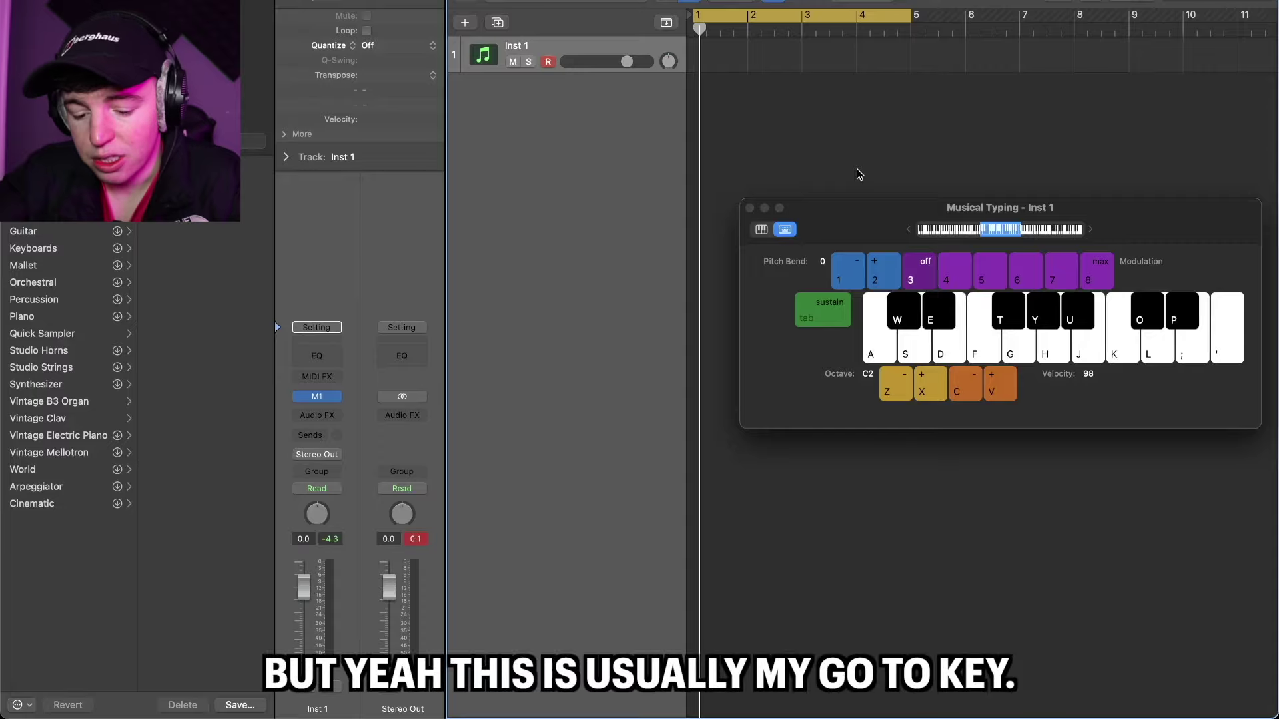
key("space")
key("w")
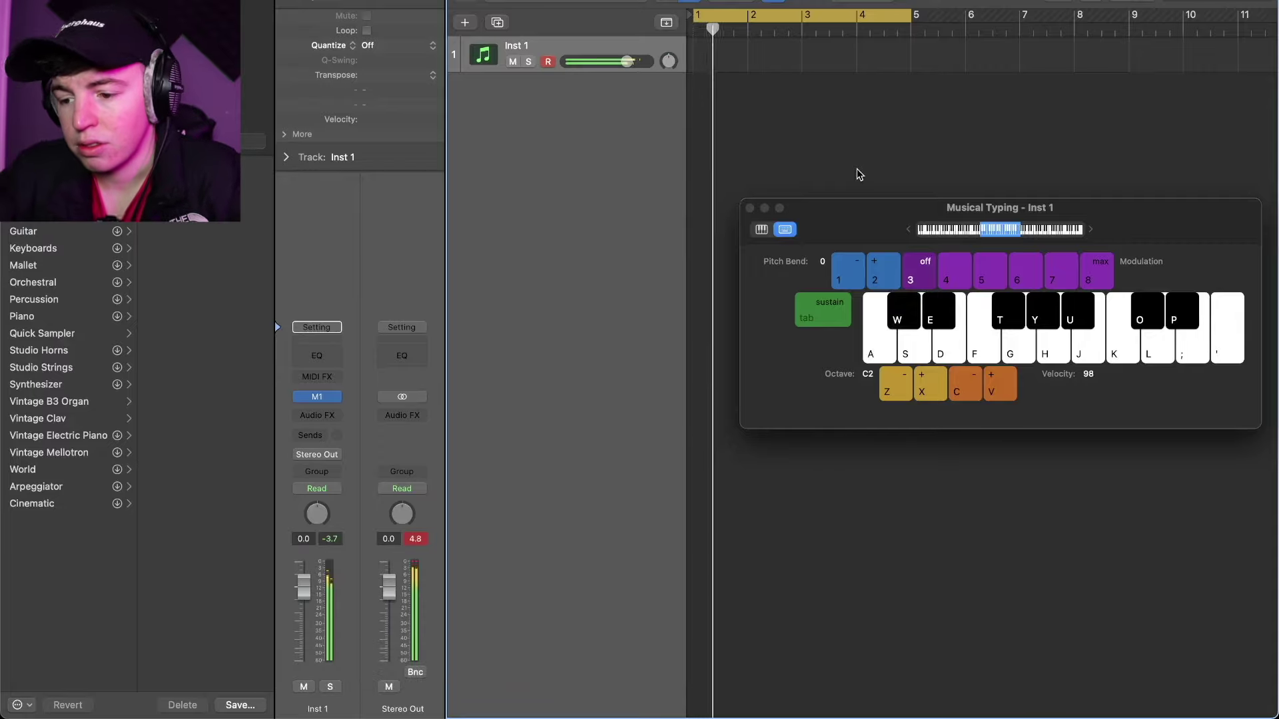
key("h")
key("h")
key("t")
key("t")
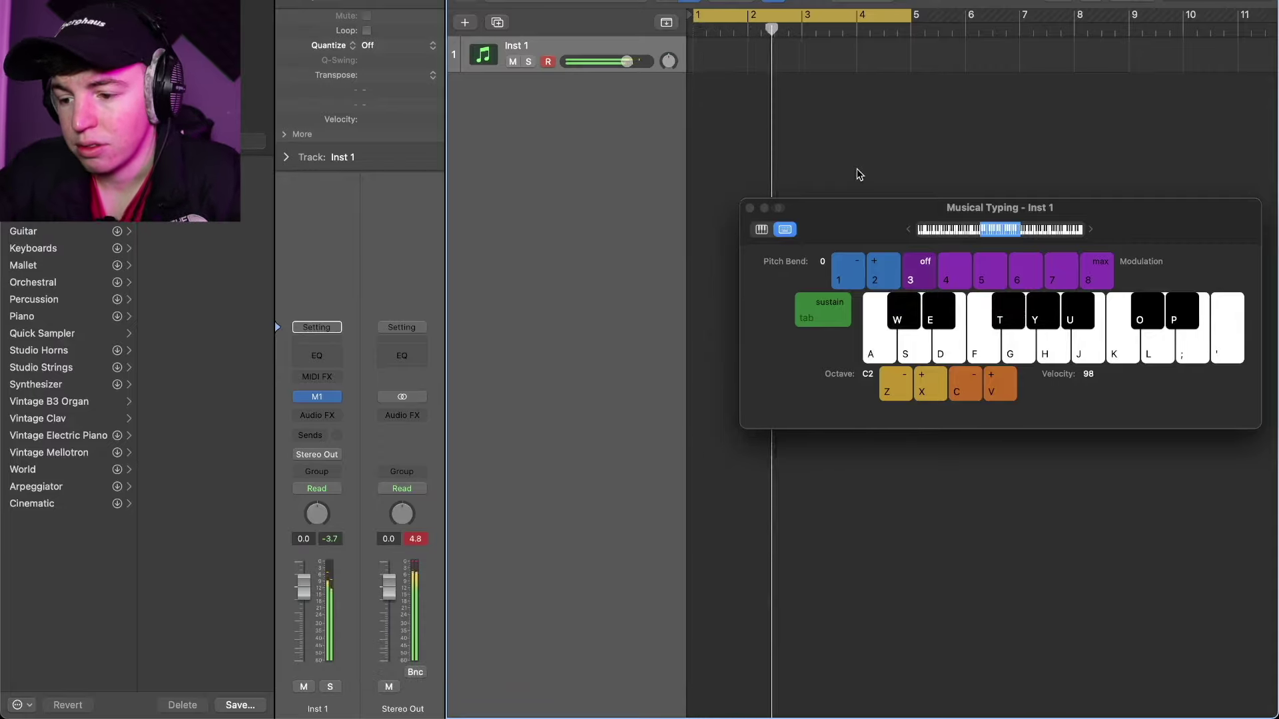
key("y")
key("w")
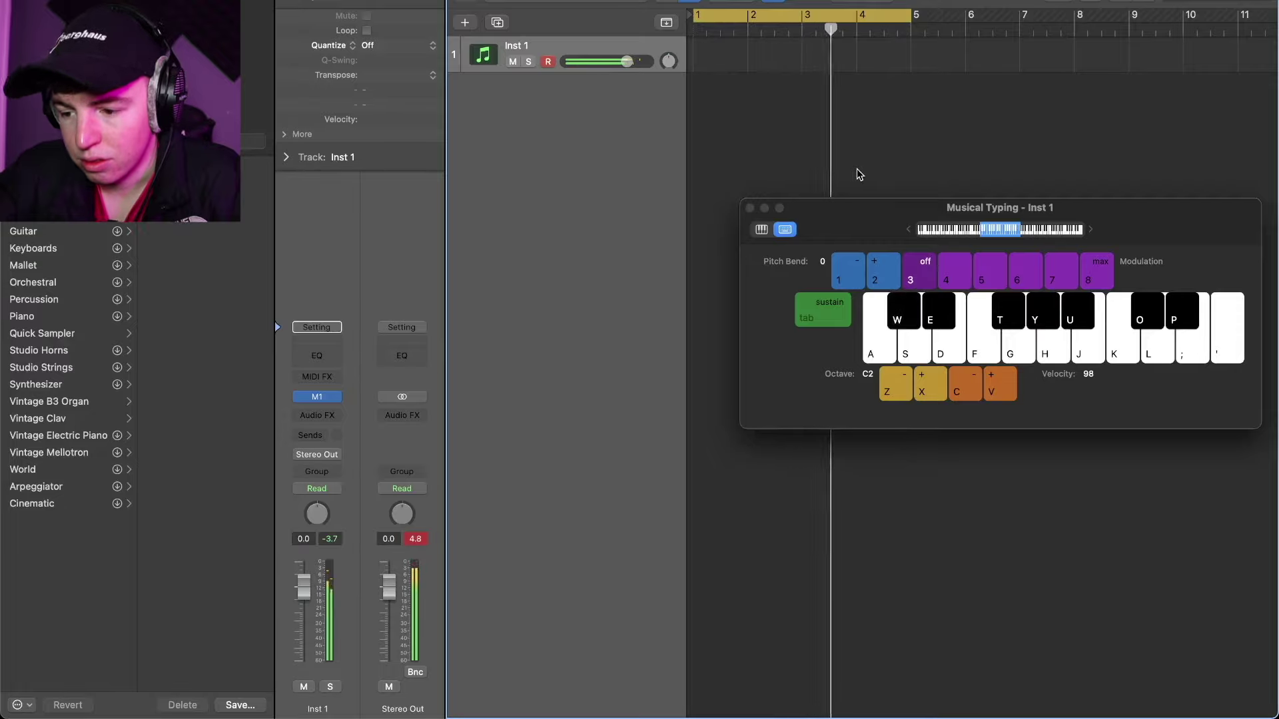
key("h")
key("h")
key("t")
key("t")
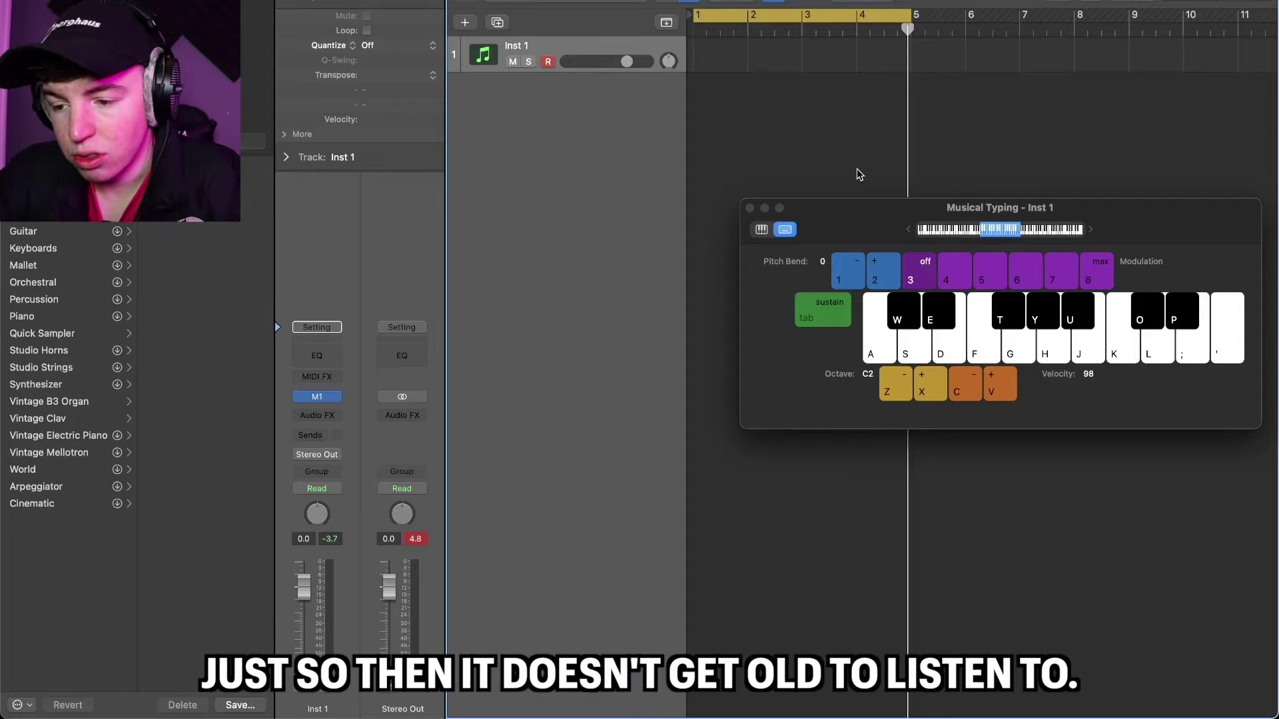
Record a four-bar bassline on Inst 1 with paired notes C#, A, F#, G#, C#, A, G#, F#, and close Musical Typing
key("space")
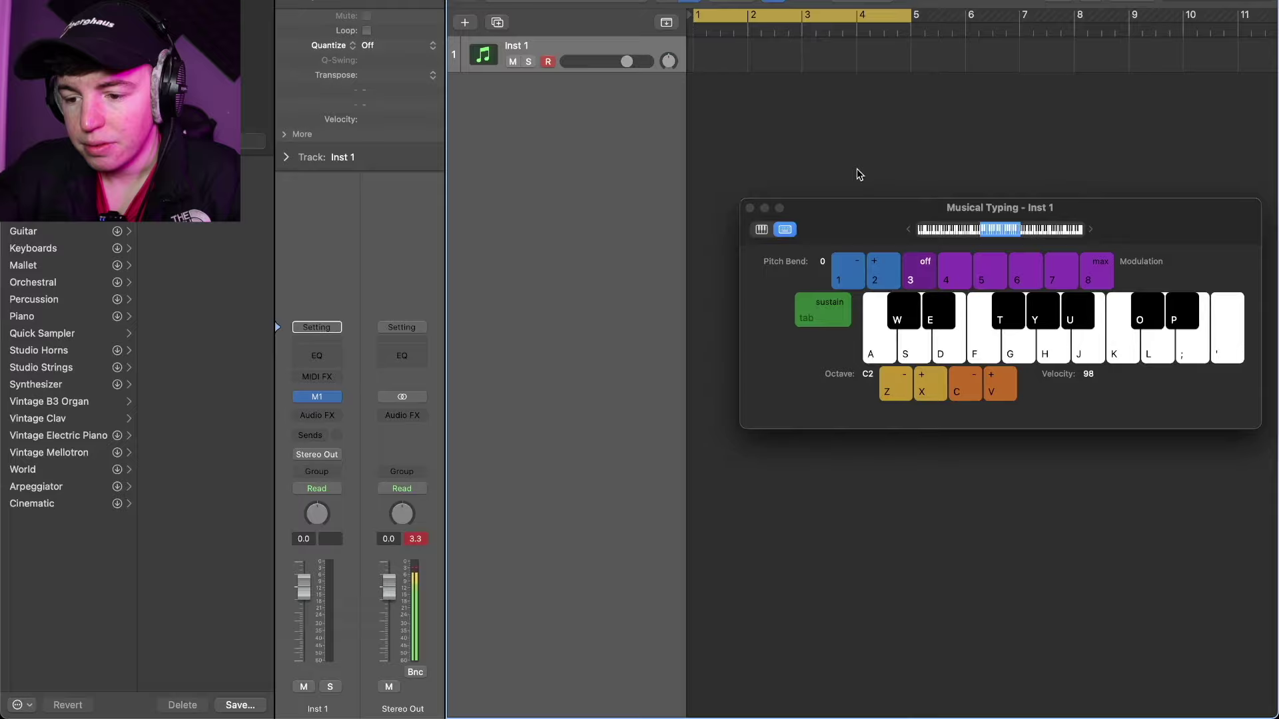
key("r")
key("w")
key("h")
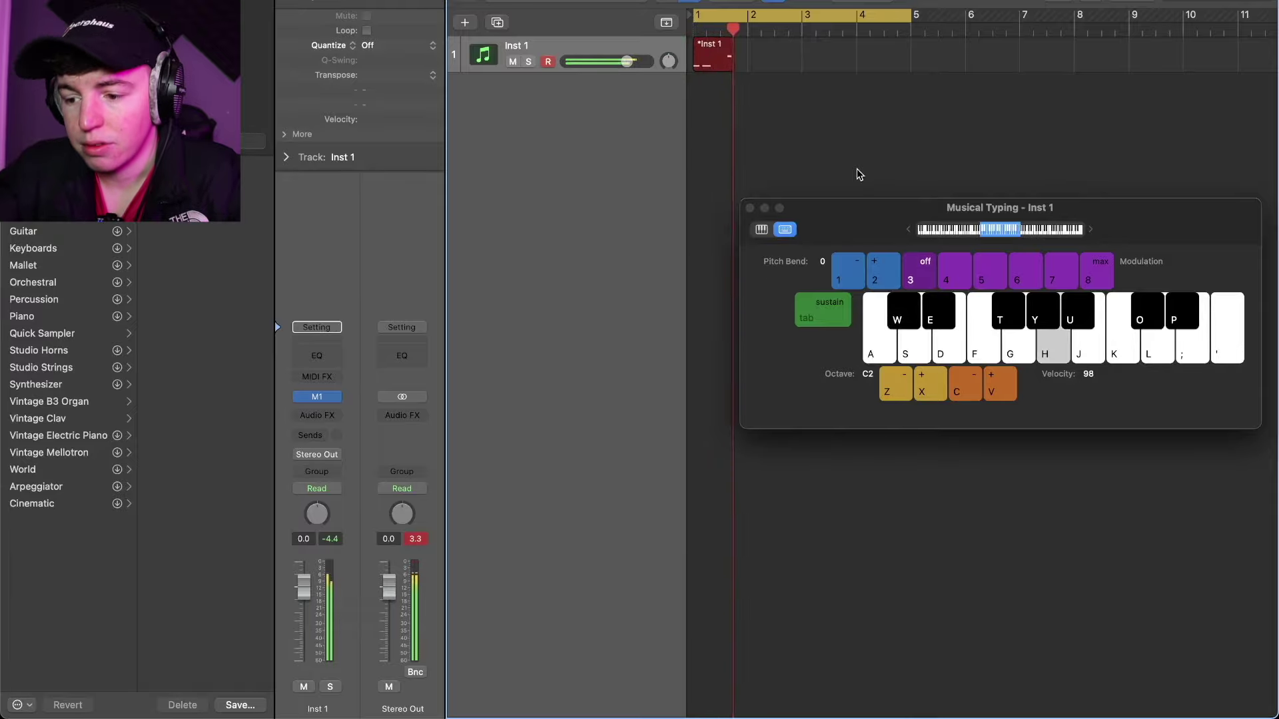
key("t")
key("y")
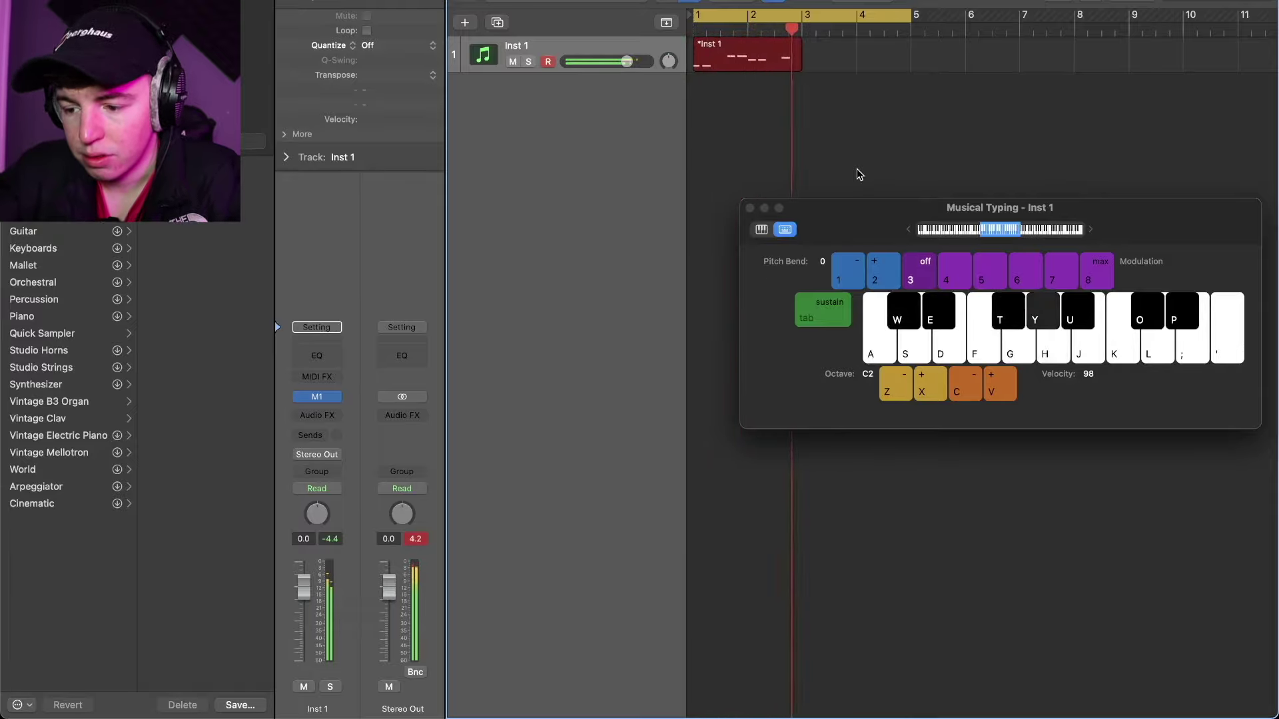
key("w")
key("h")
key("h")
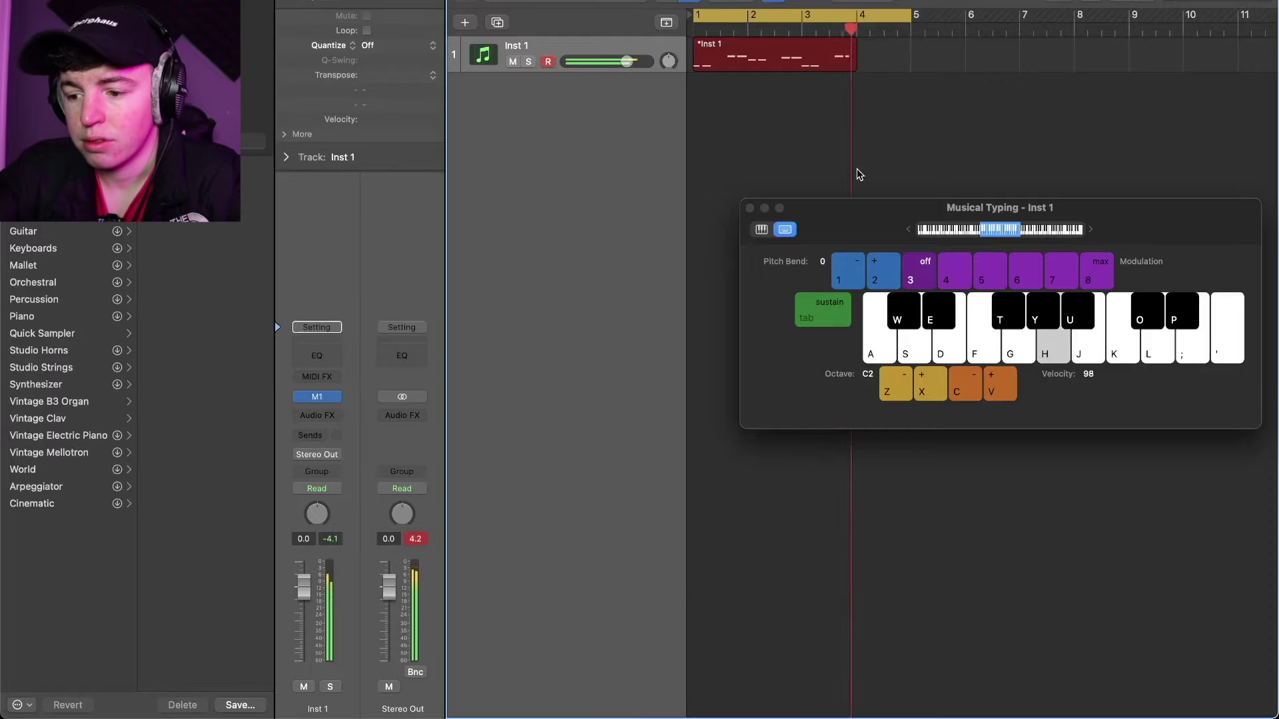
key("y")
key("t")
key("space")
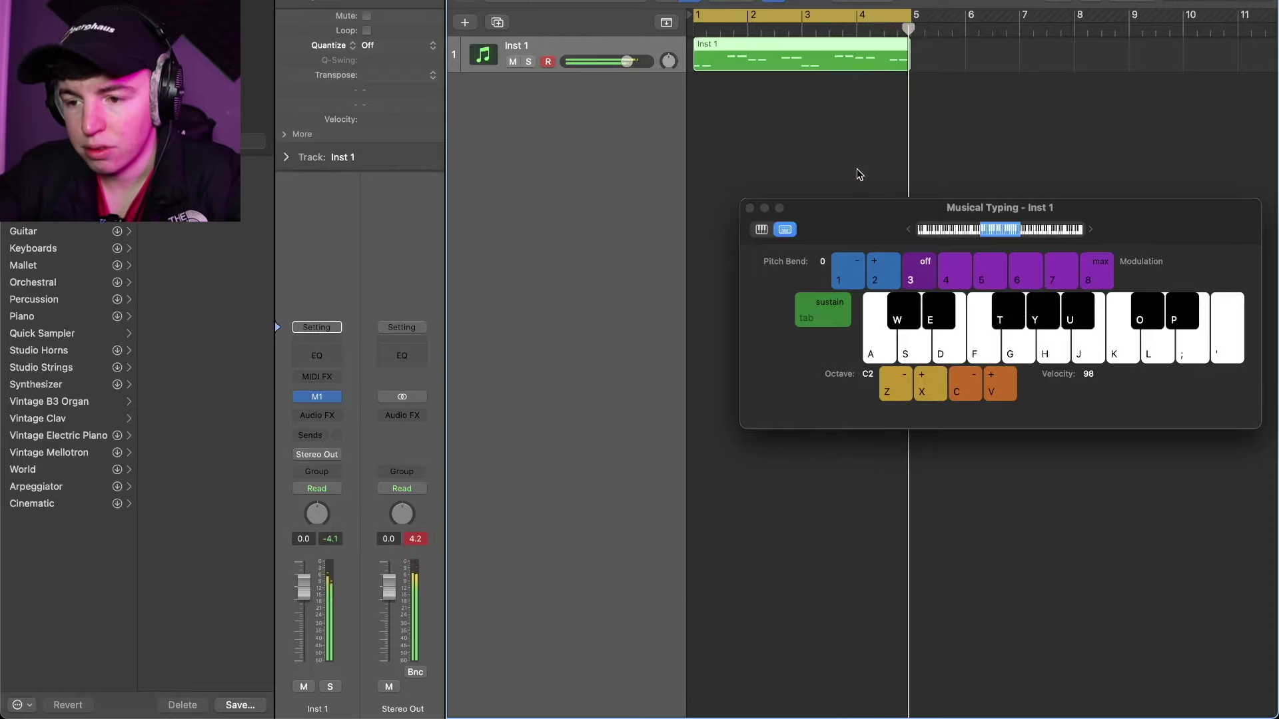
key("super+k")
Quantize the recorded bassline's notes to 1/16 Note in the Piano Roll and play the region
double_click(814, 46)
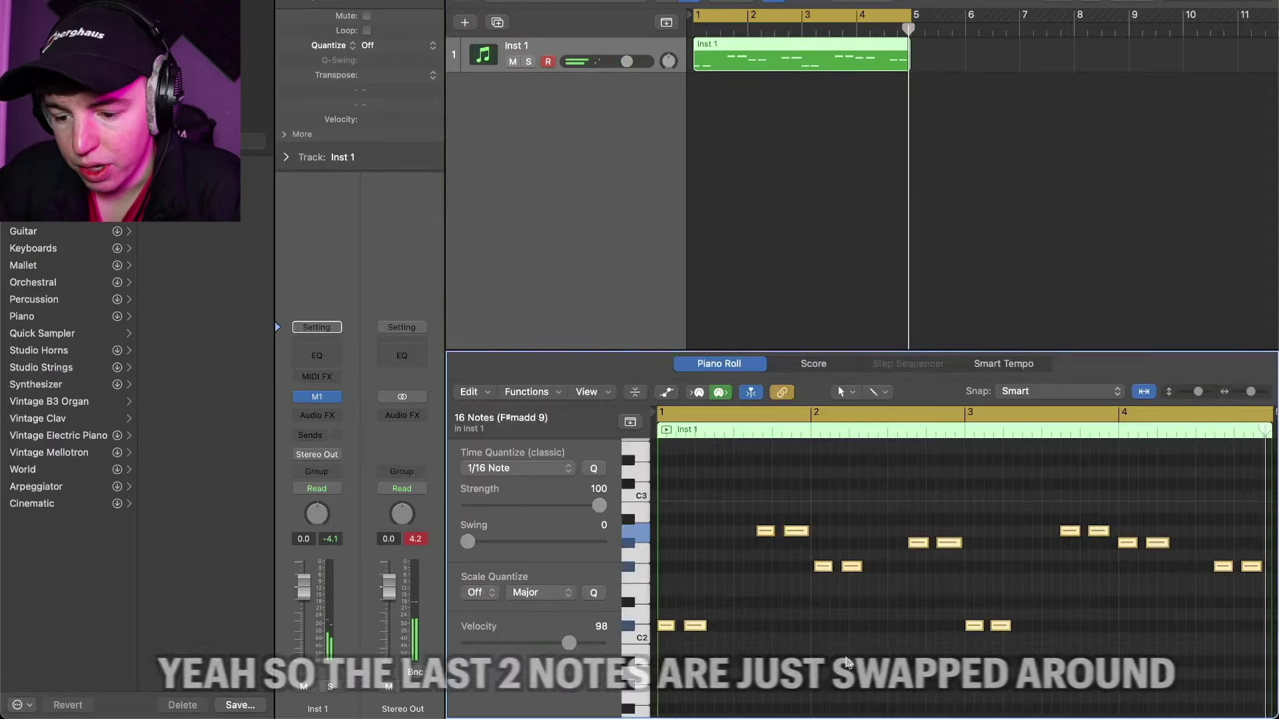
left_click(846, 661)
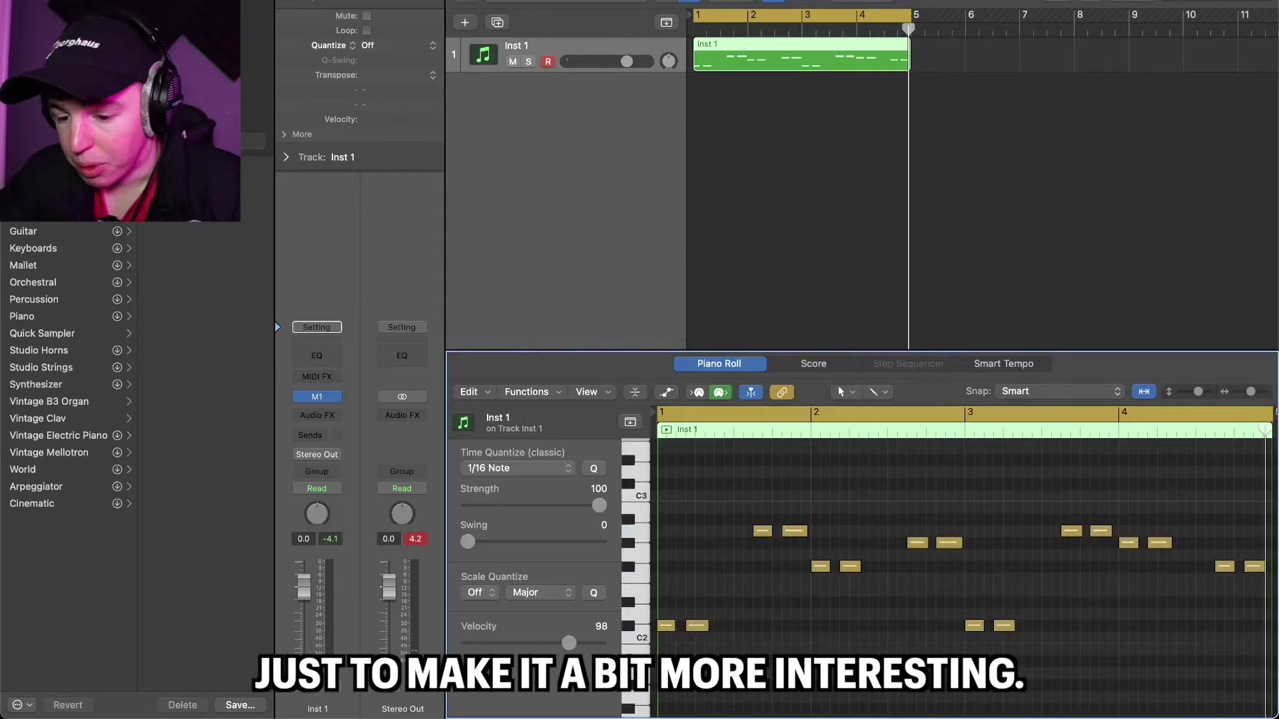
key("space")
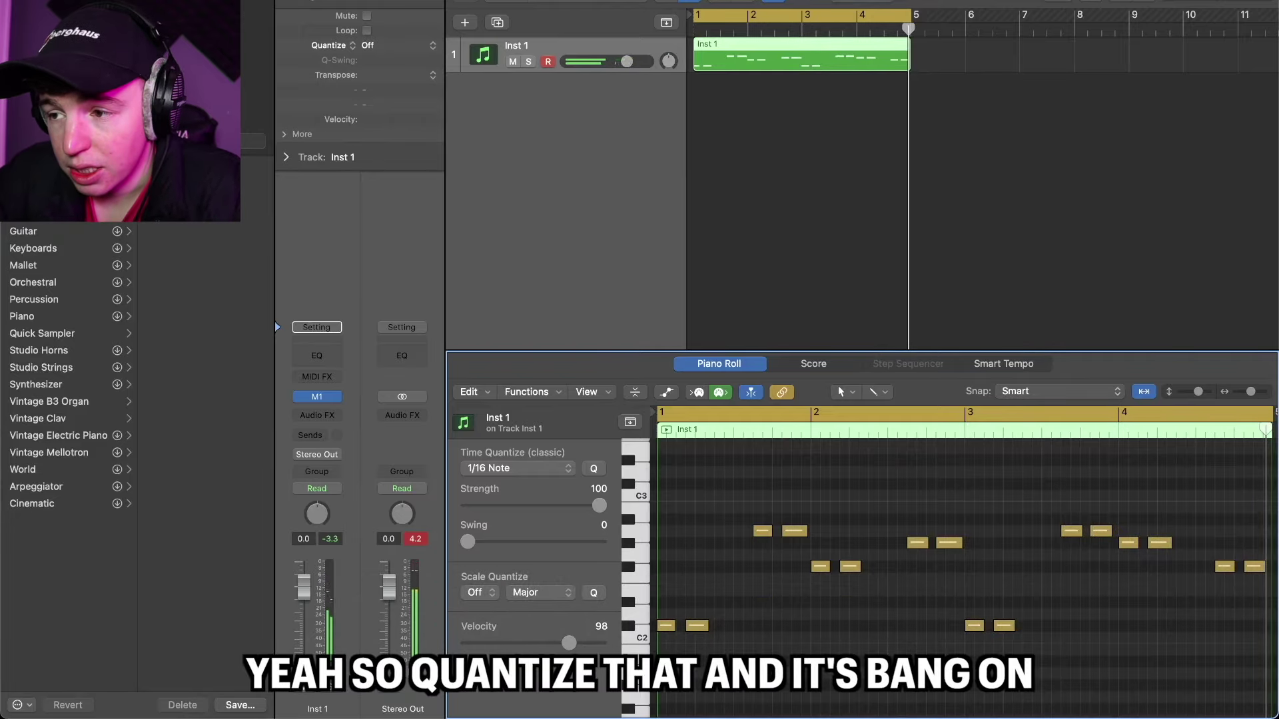
Search the file browser for "turbo" and open the Kicks folder of the SLUGGY BEATS - TURBO DRUM KIT
key("f")
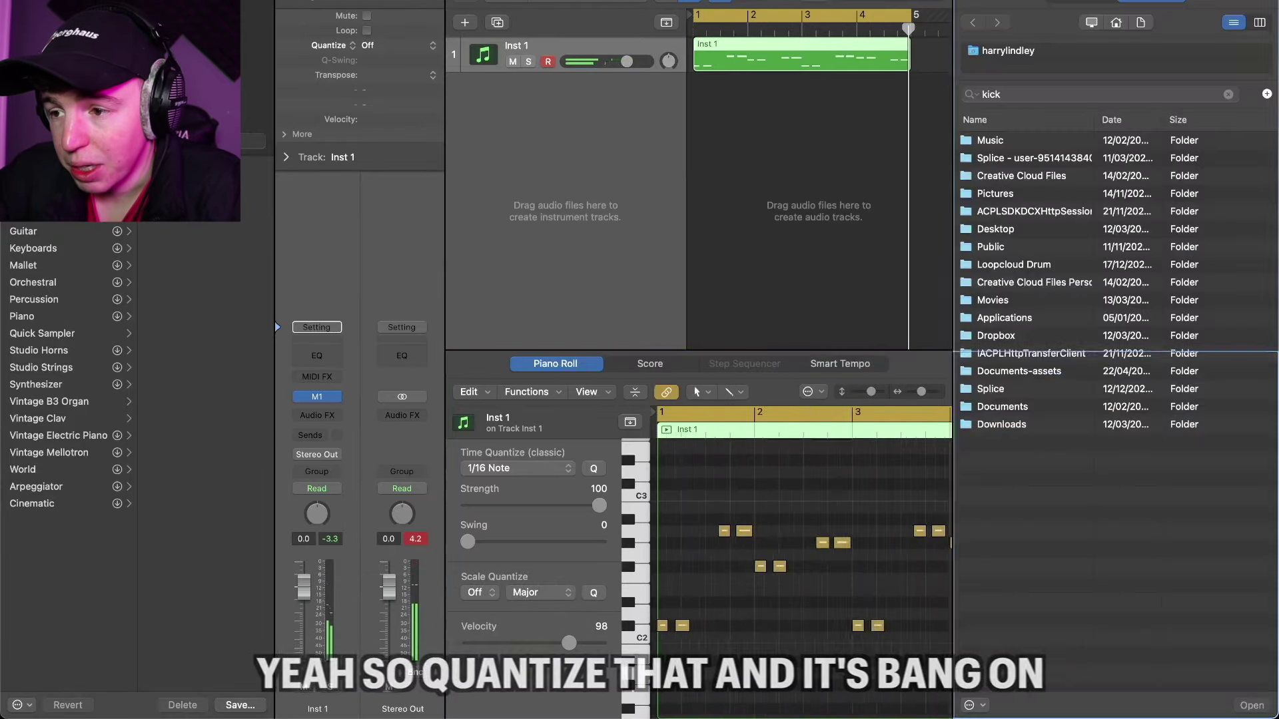
key("BackSpace")
key("BackSpace")
key("BackSpace")
key("BackSpace")
type("turbo")
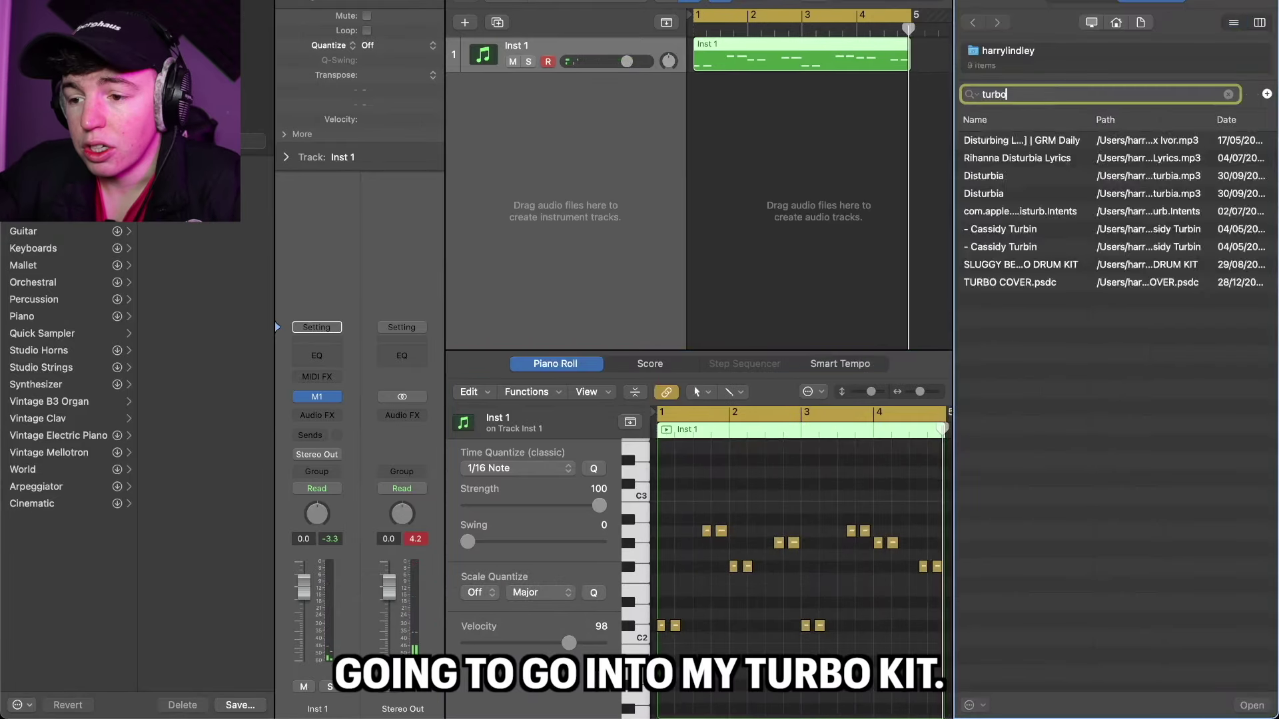
key("Return")
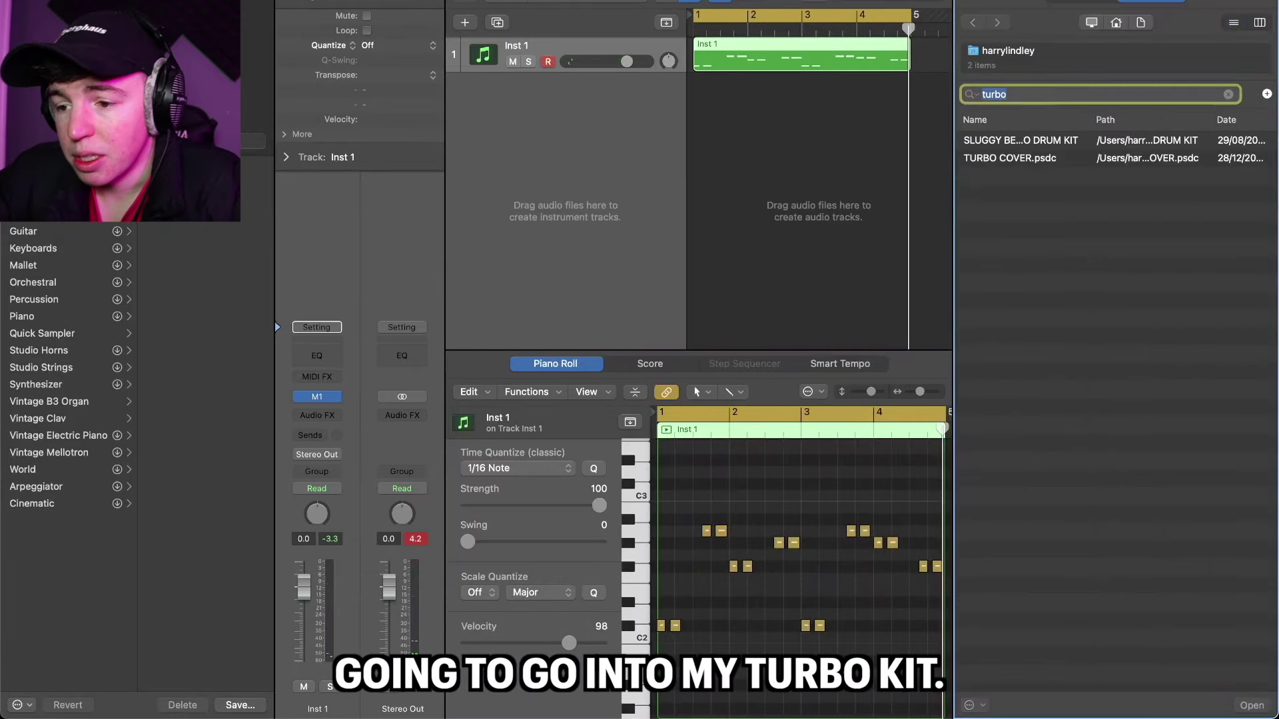
double_click(1017, 139)
double_click(1014, 252)
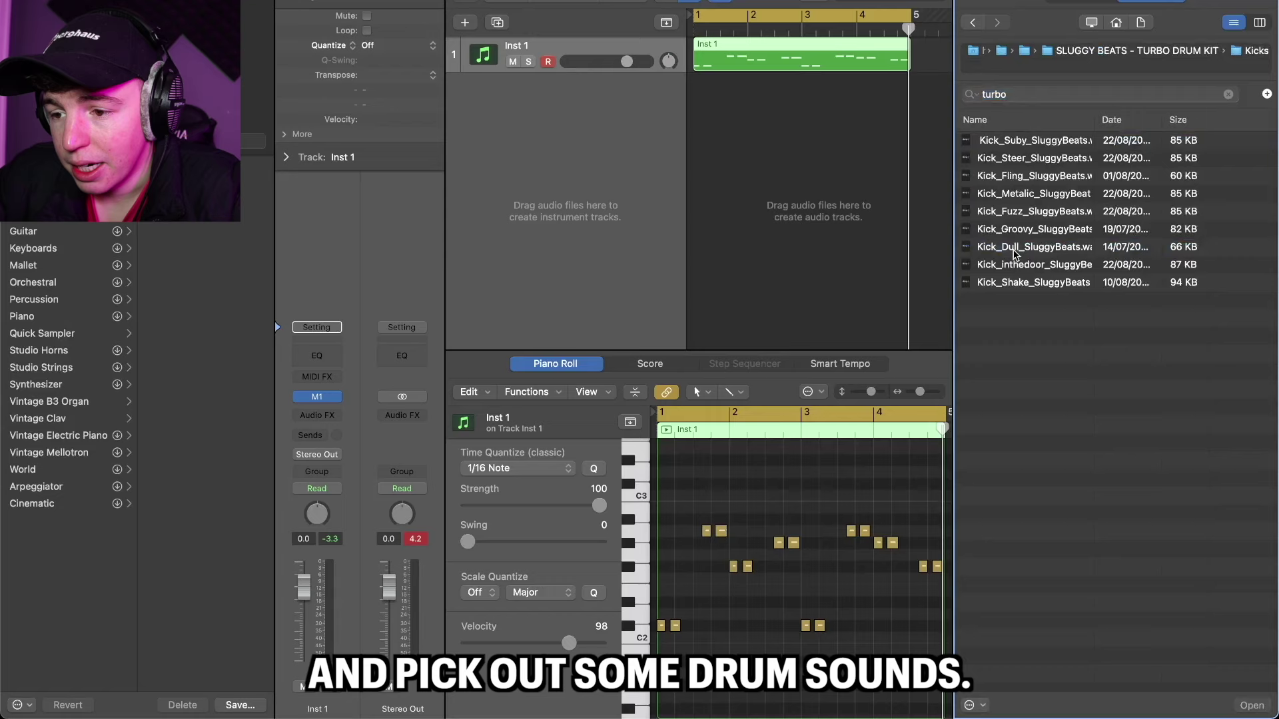
Audition the kick samples in the Kicks folder one after another, starting with Kick_Suby_SluggyBeats
left_click(1029, 141)
key("Down")
key("Down")
key("Down")
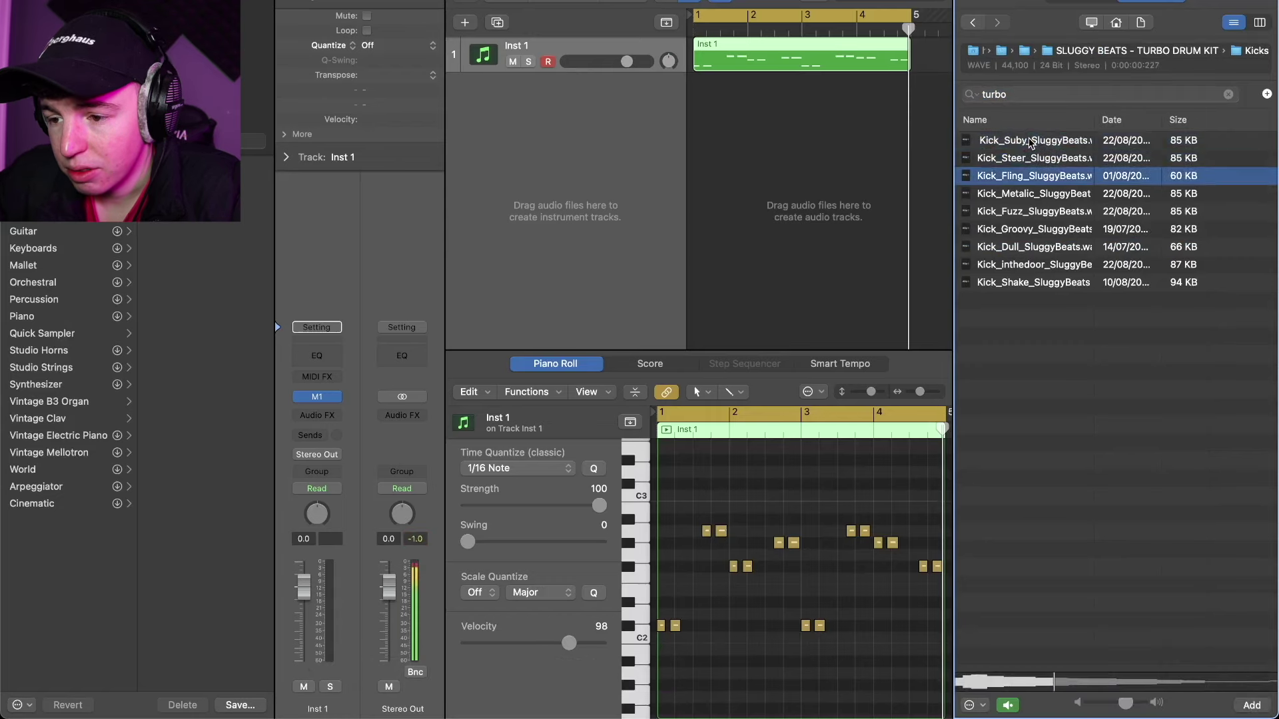
key("Down")
key("Down")
key("Down")
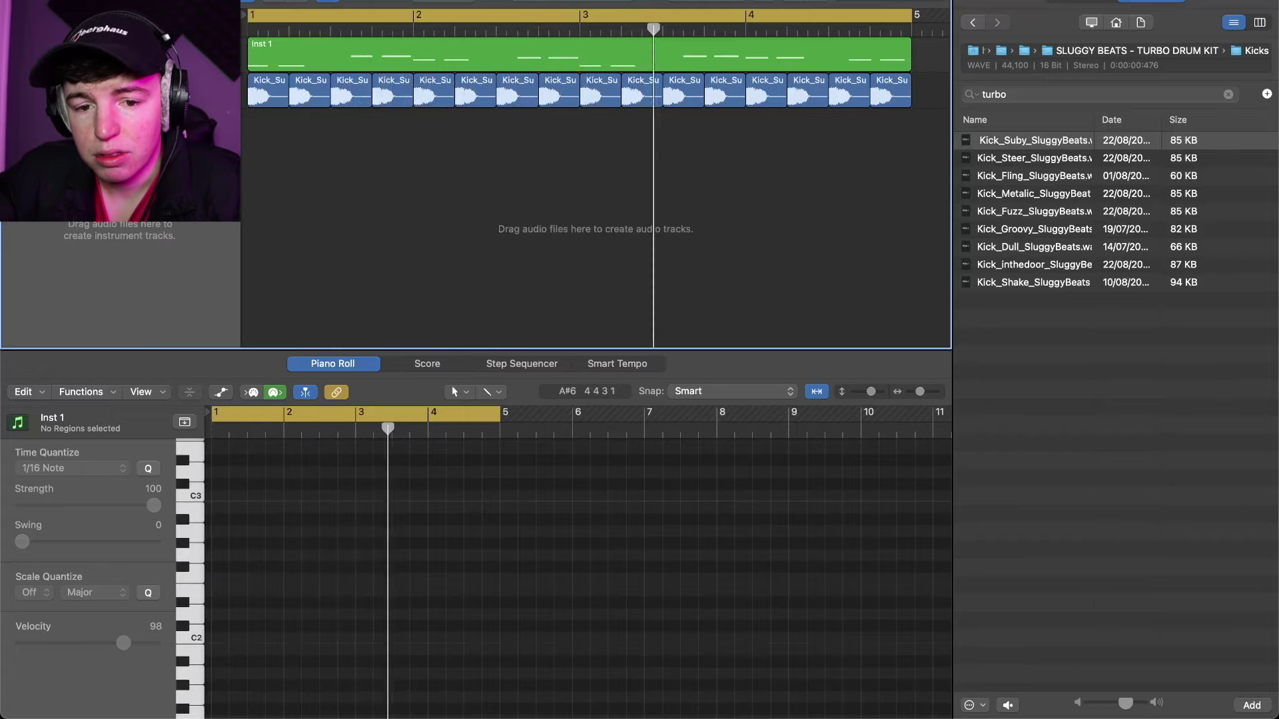
Add a Channel EQ to the Kick_Suby_SluggyBeats track with a 48 dB/Oct low cut at about 32 Hz
key("i")
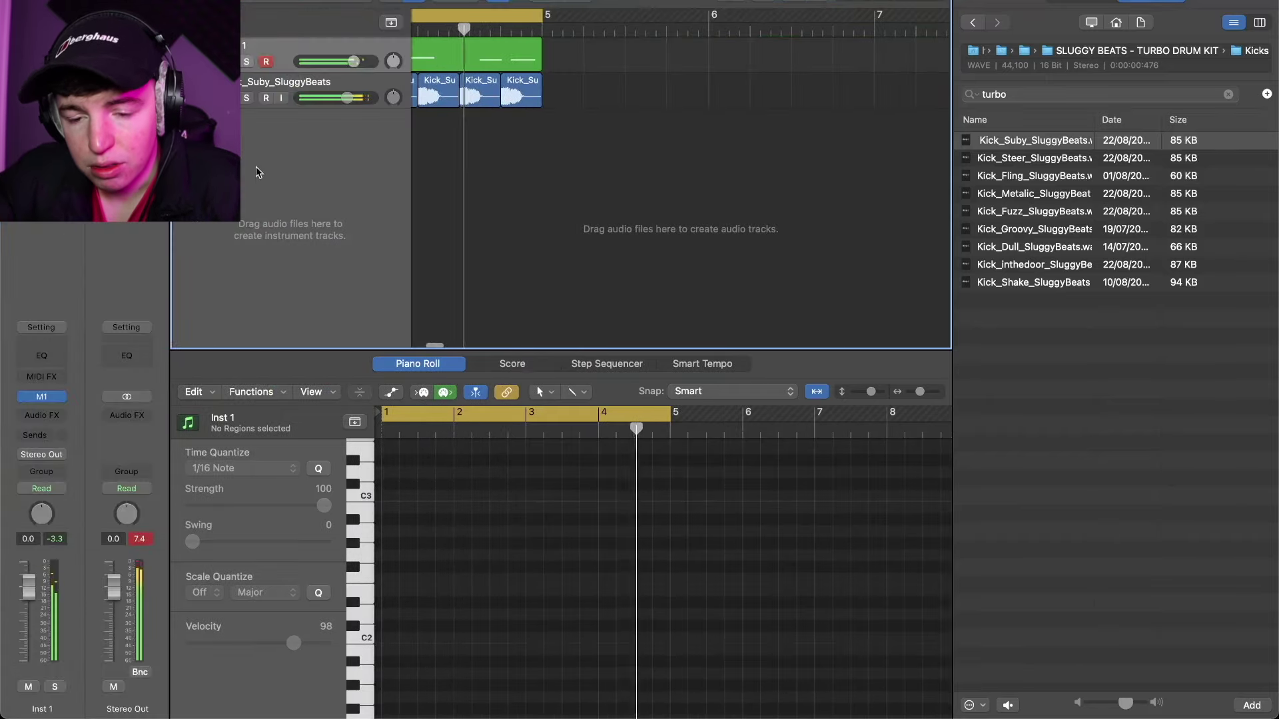
left_click(296, 90)
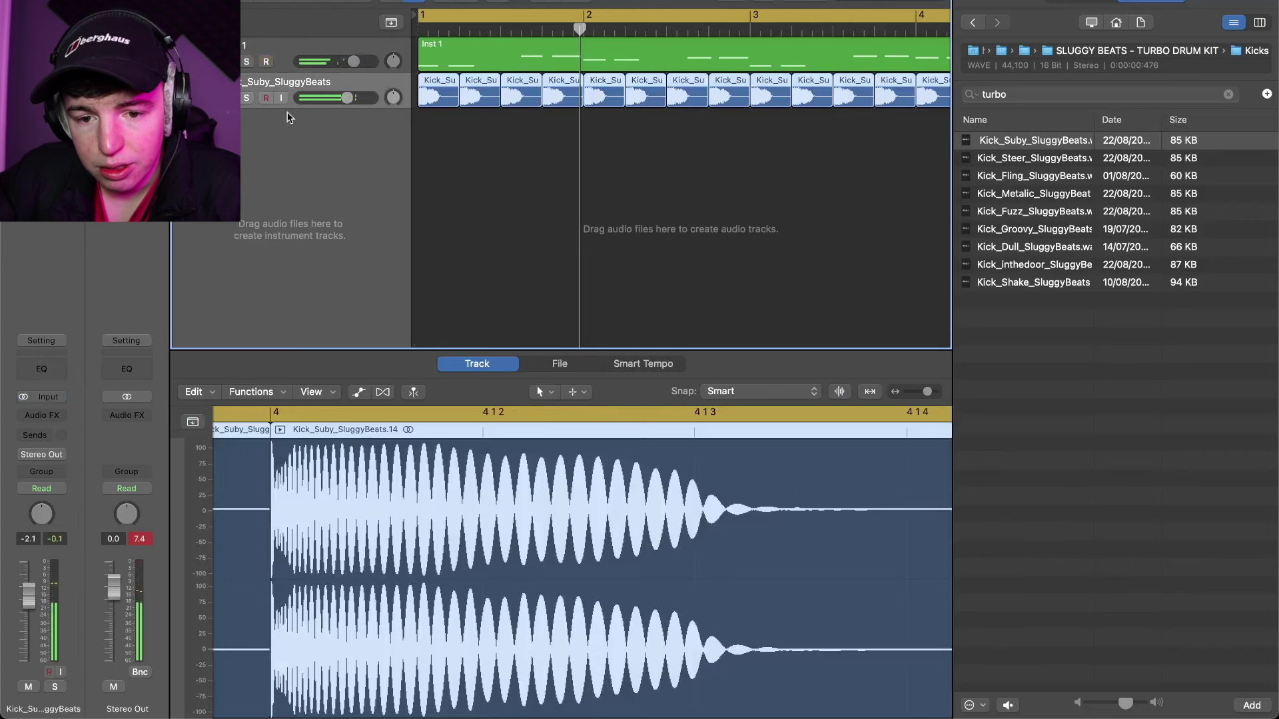
left_click(40, 368)
left_click(447, 178)
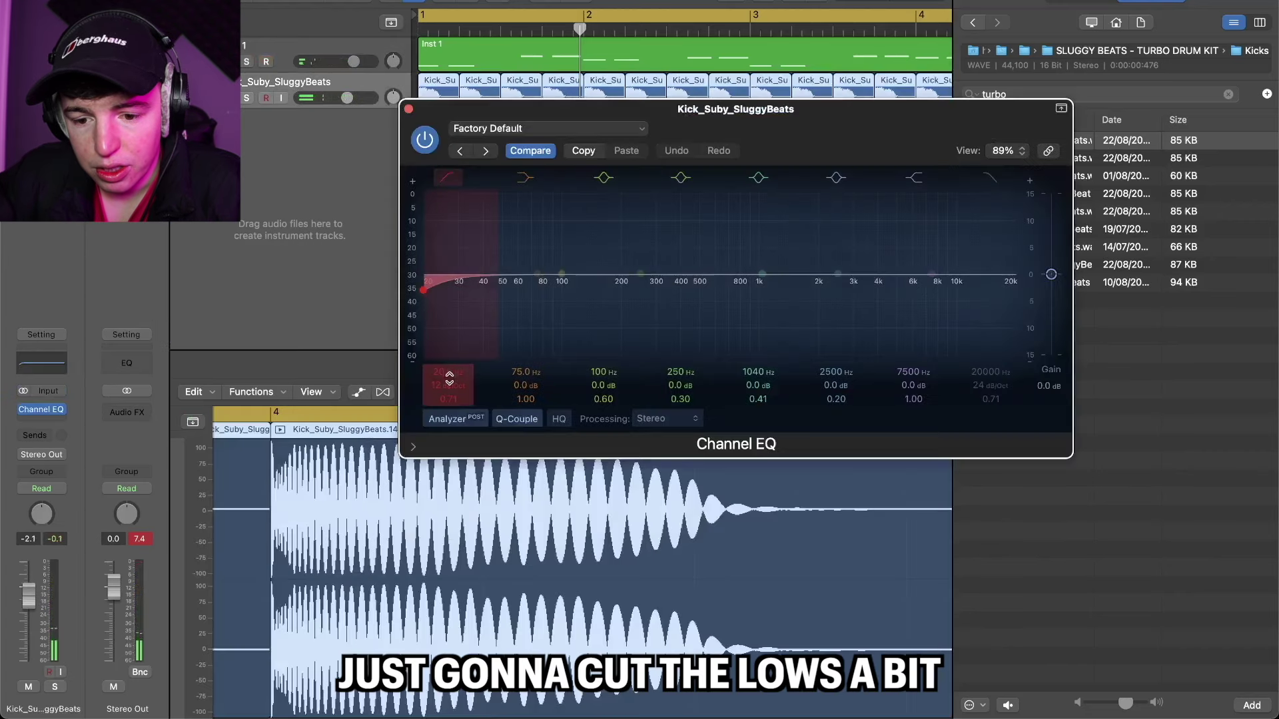
left_click_drag(424, 289, 451, 289)
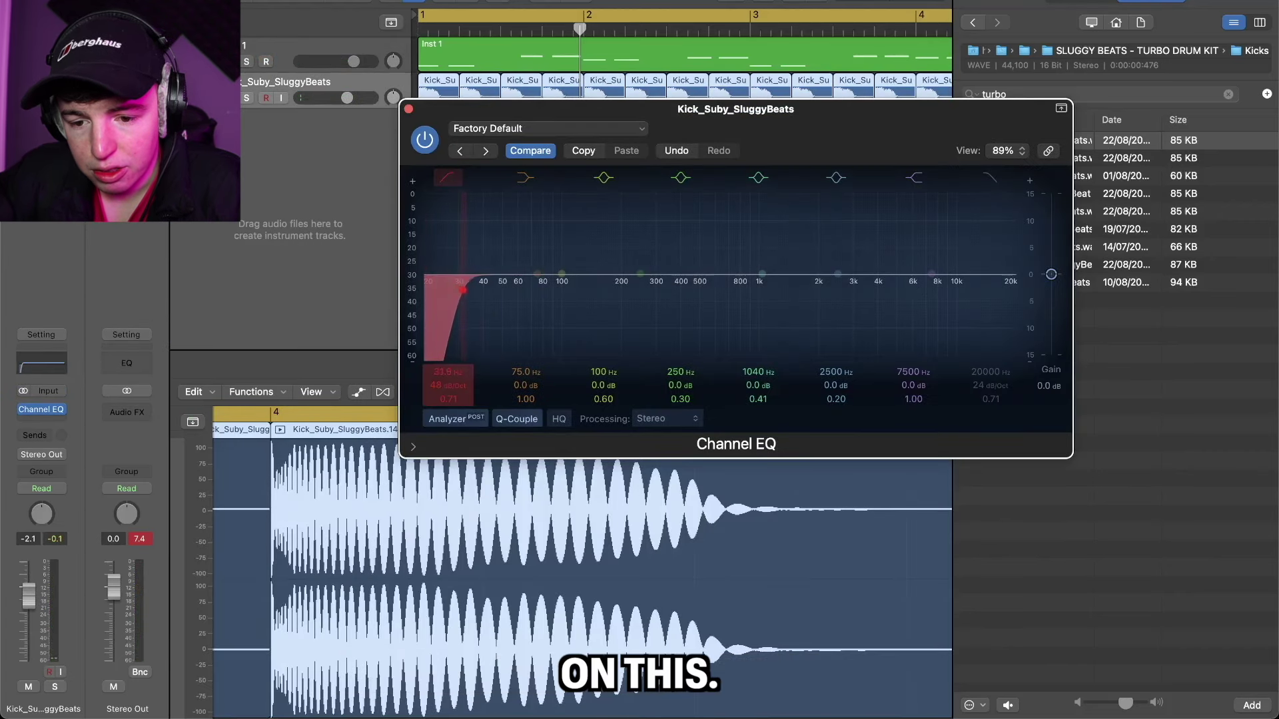
key("space")
left_click(408, 109)
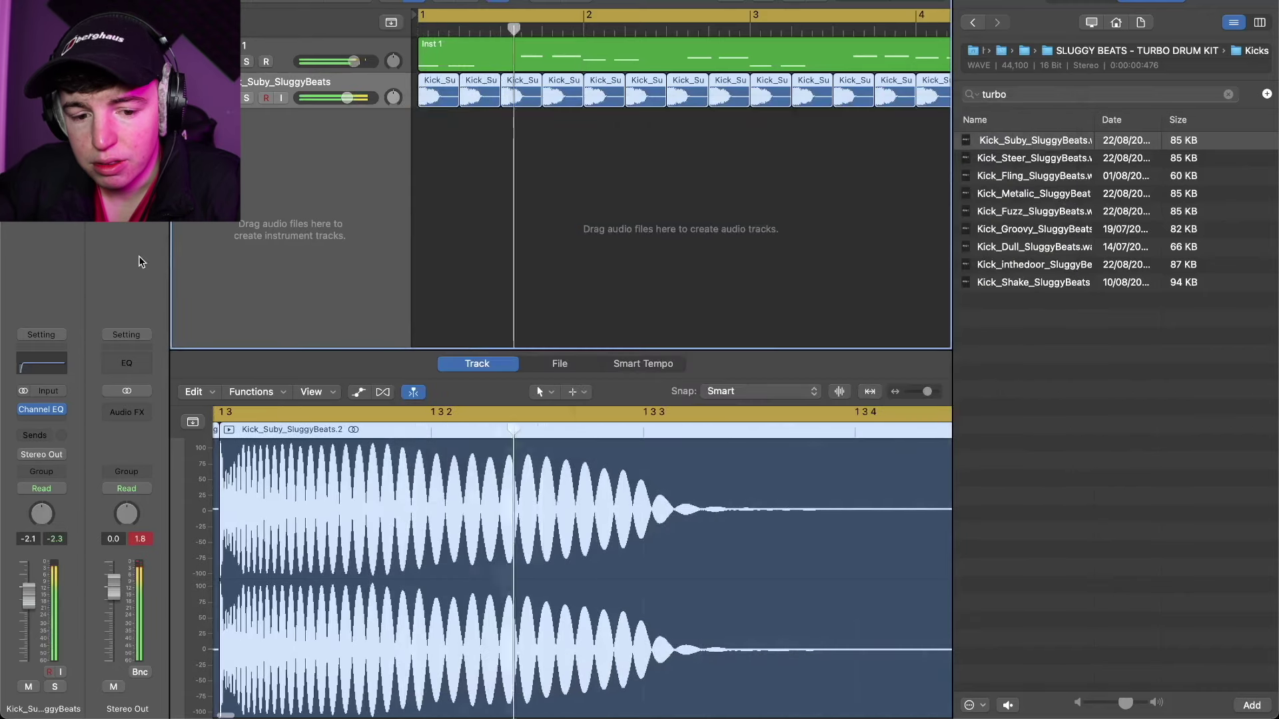
Add Kickstart 2 to the Inst 1 track with Audio 1 as the side chain source and set its trigger mode to AUDIO
left_click(262, 45)
left_click(54, 412)
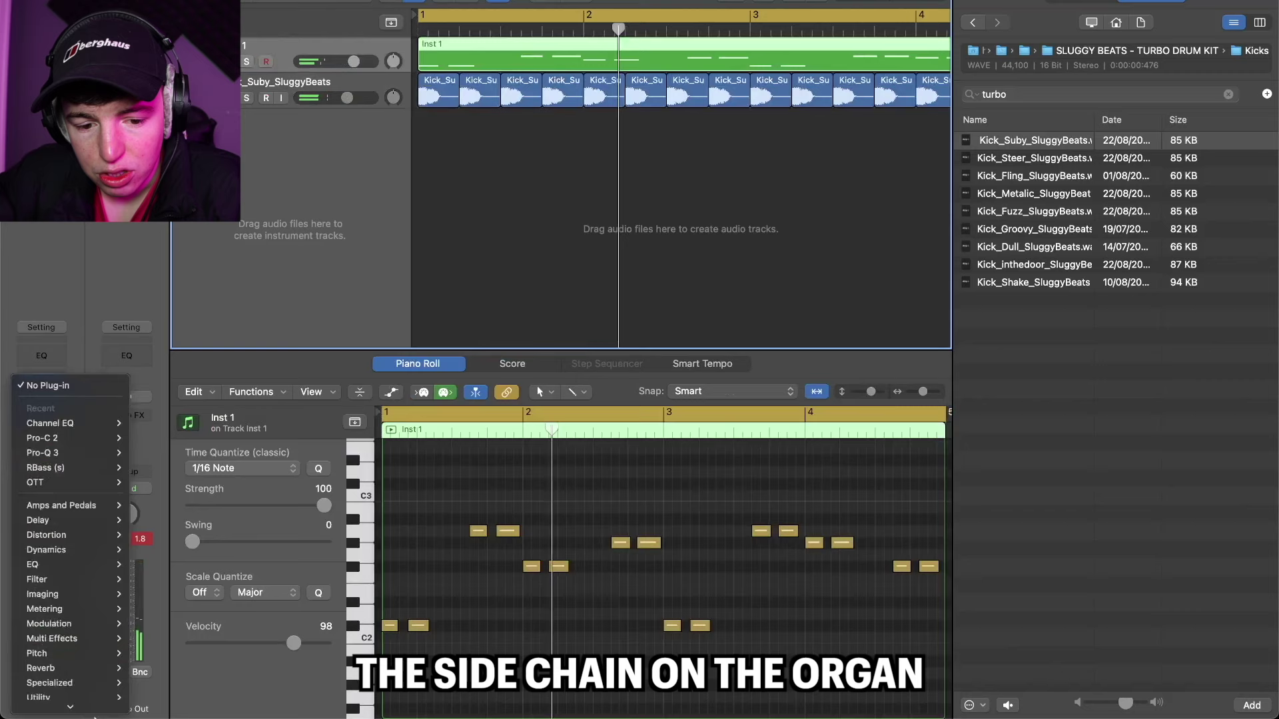
mouse_move(81, 707)
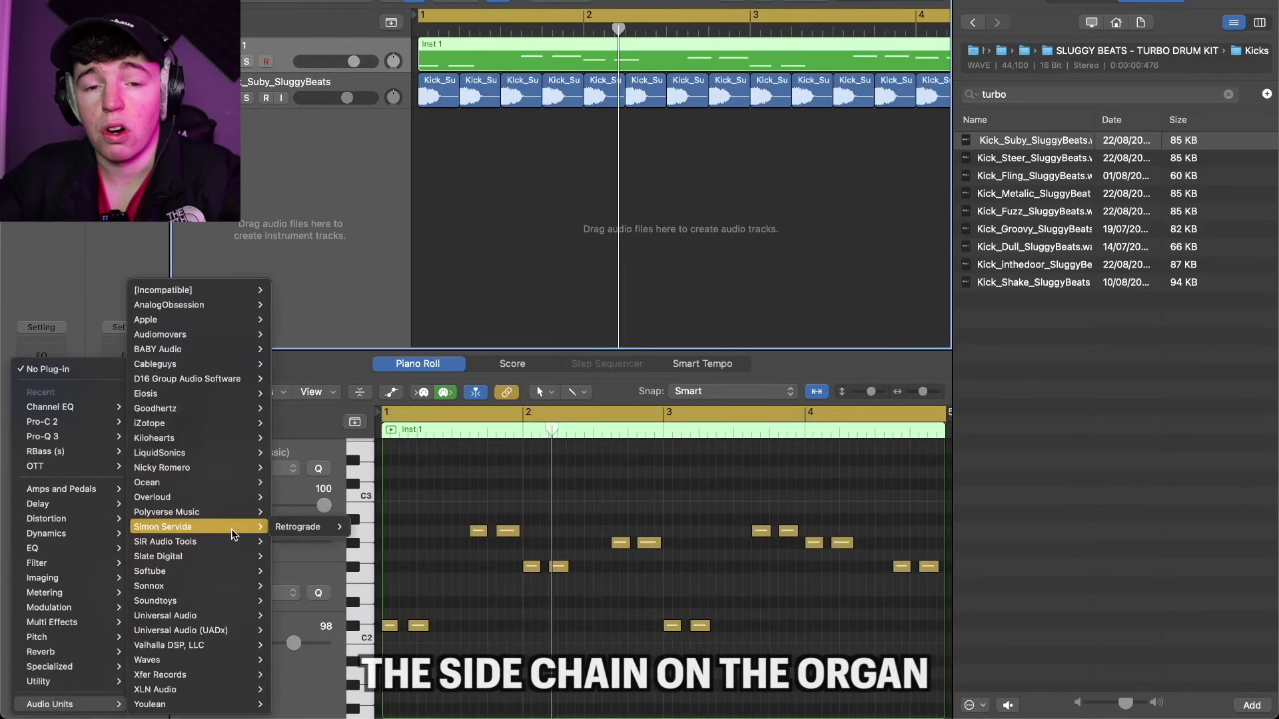
mouse_move(199, 468)
left_click(306, 467)
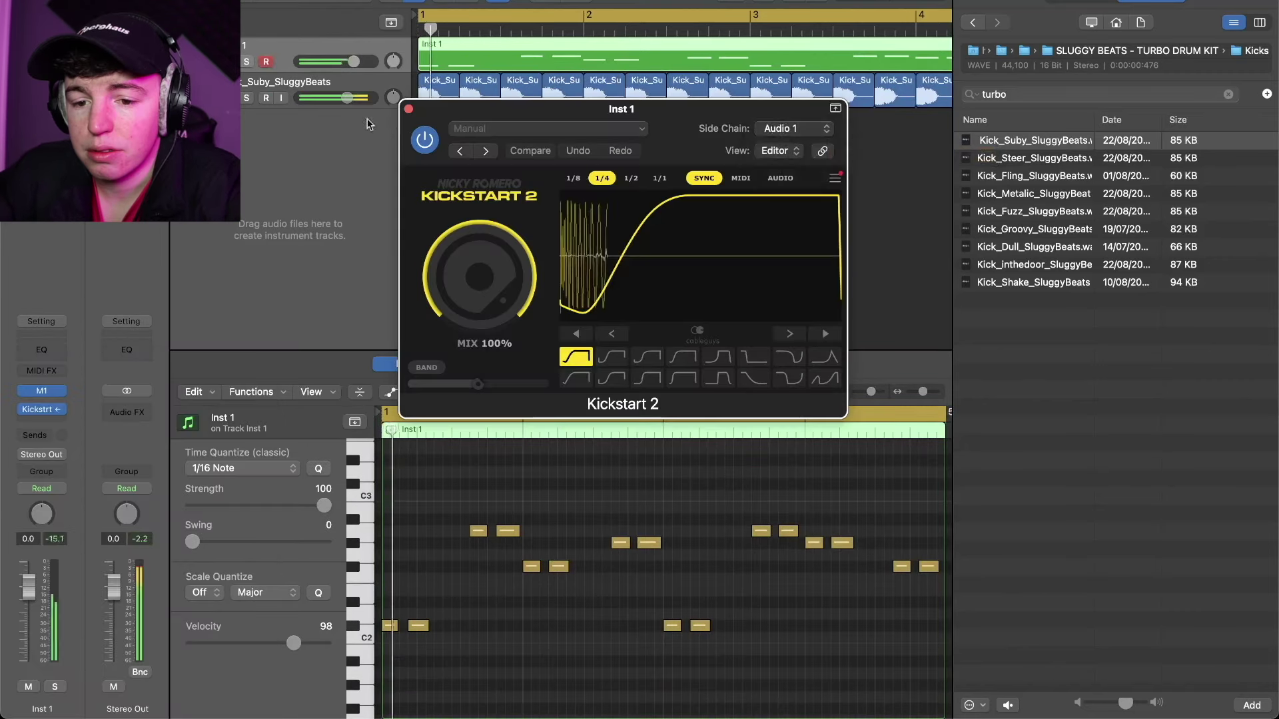
left_click(782, 179)
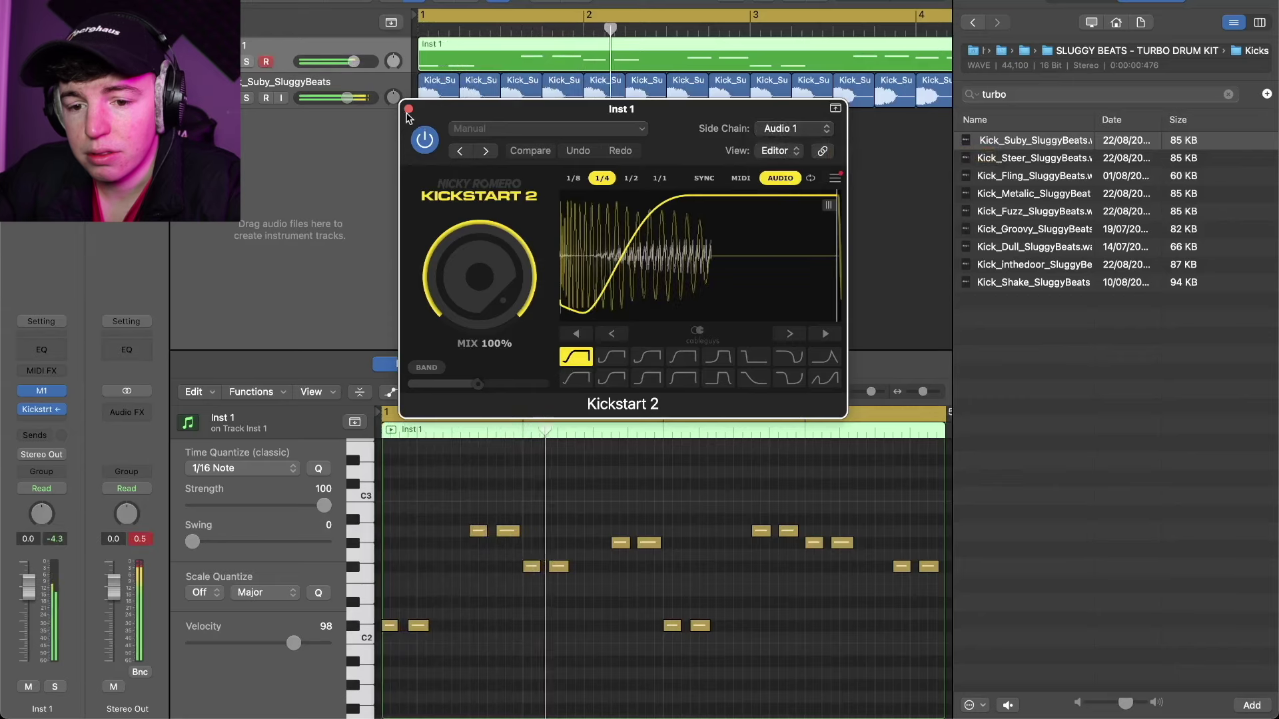
left_click(408, 109)
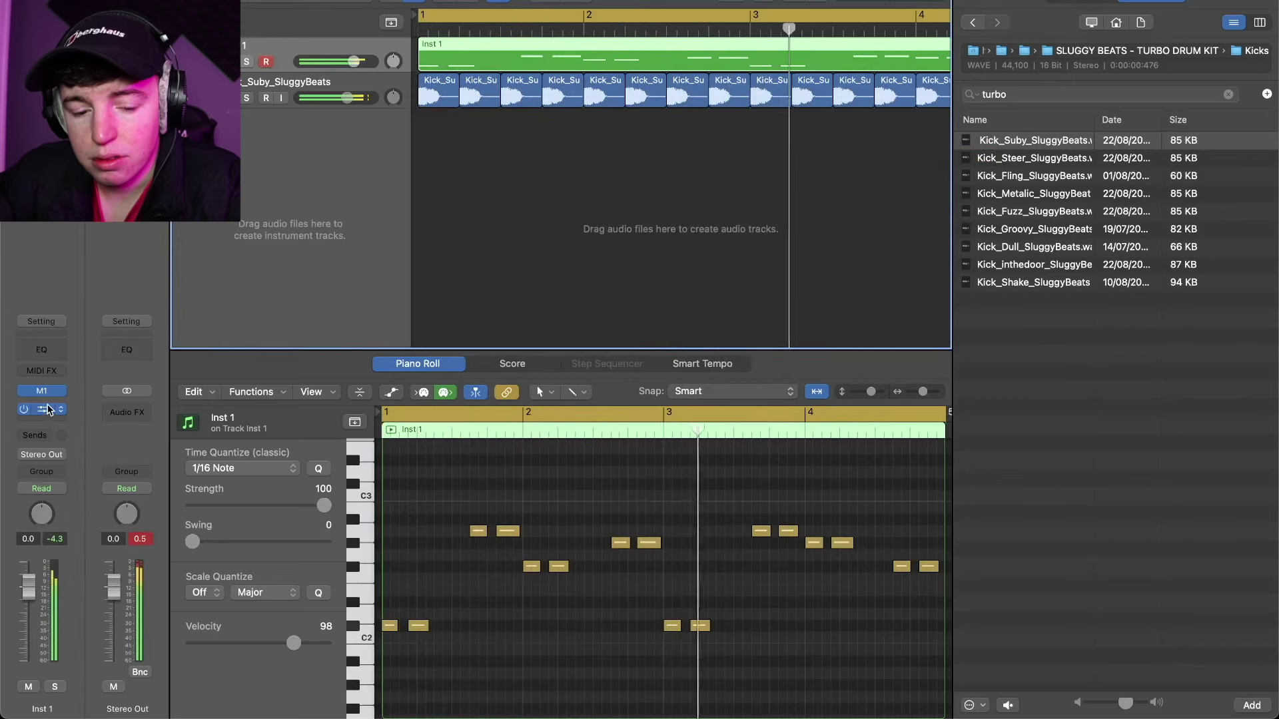
left_click(46, 409)
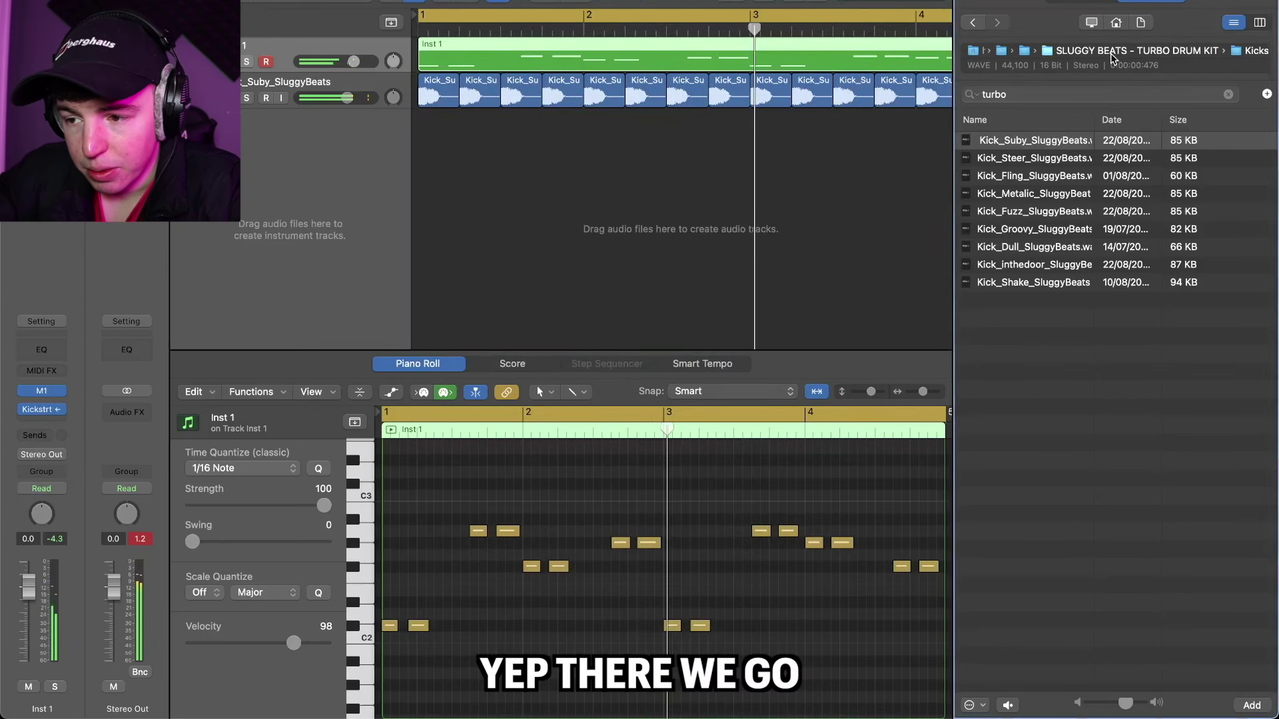
Place Clap_Cold_SluggyBeats from the kit's Claps folder on a new track at beats 2 and 4 of bar 1 and lower its volume slightly
left_click(1111, 56)
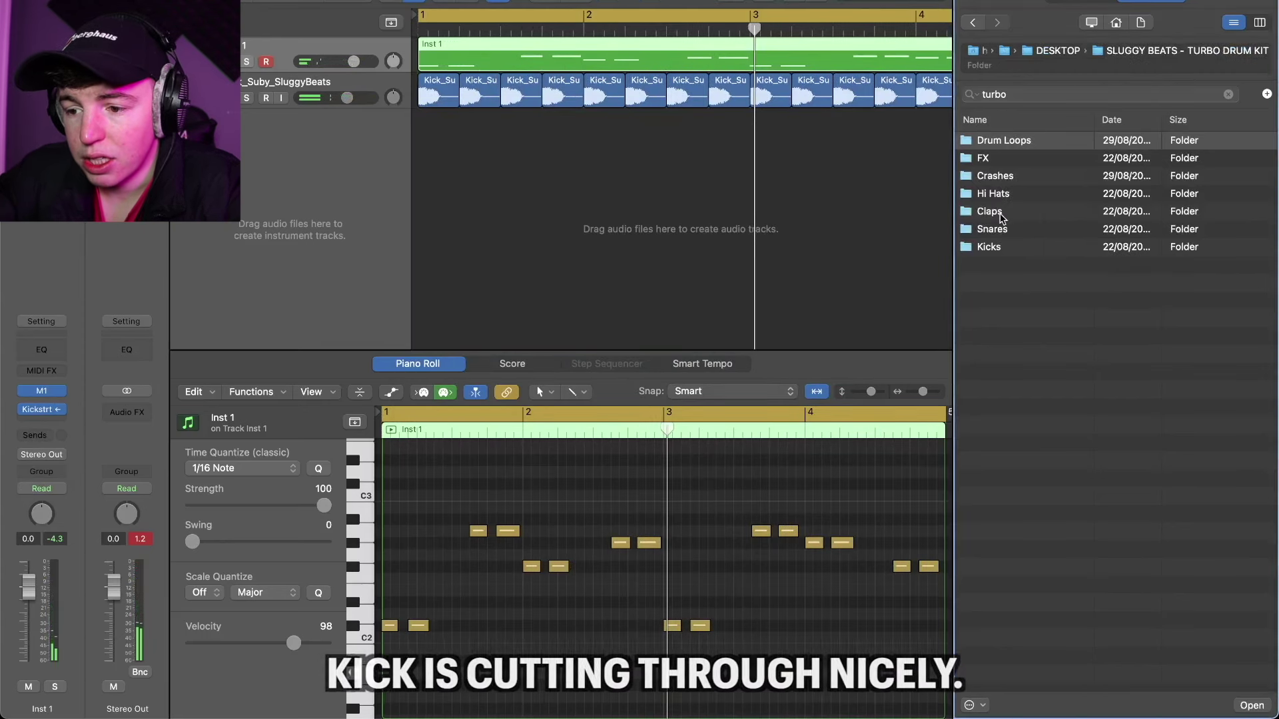
double_click(993, 212)
left_click(1019, 143)
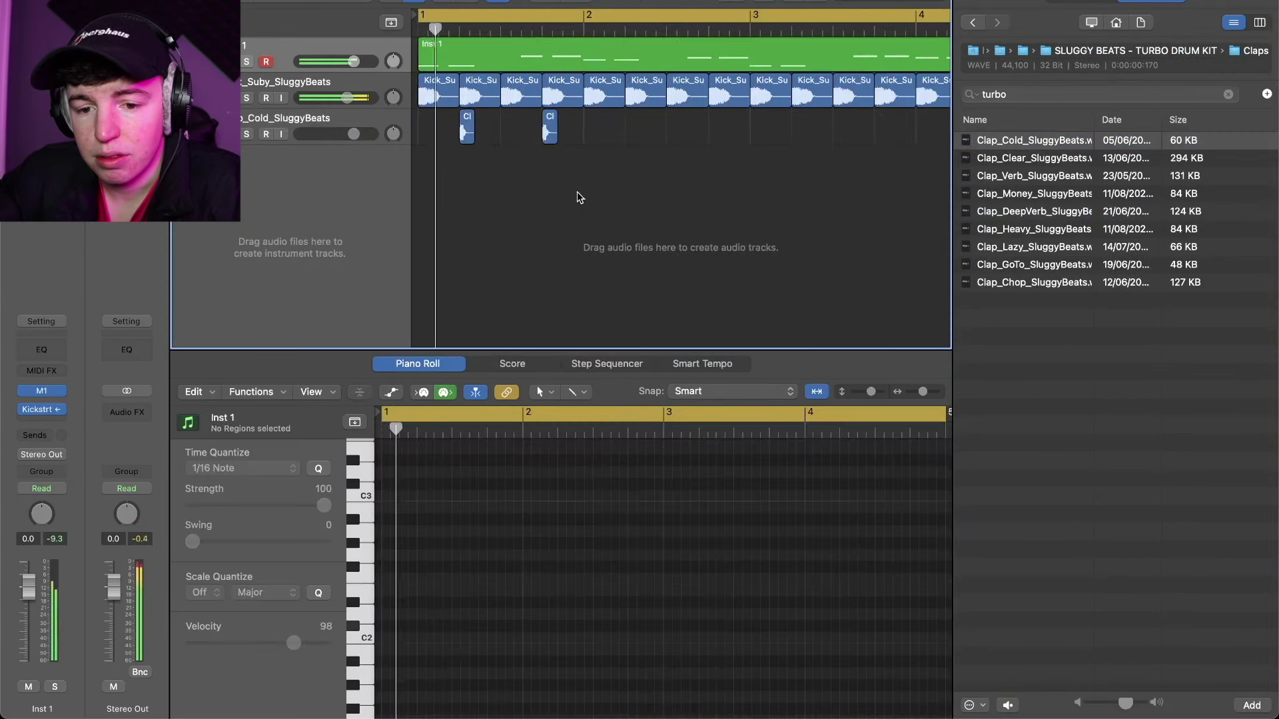
left_click_drag(354, 134, 352, 134)
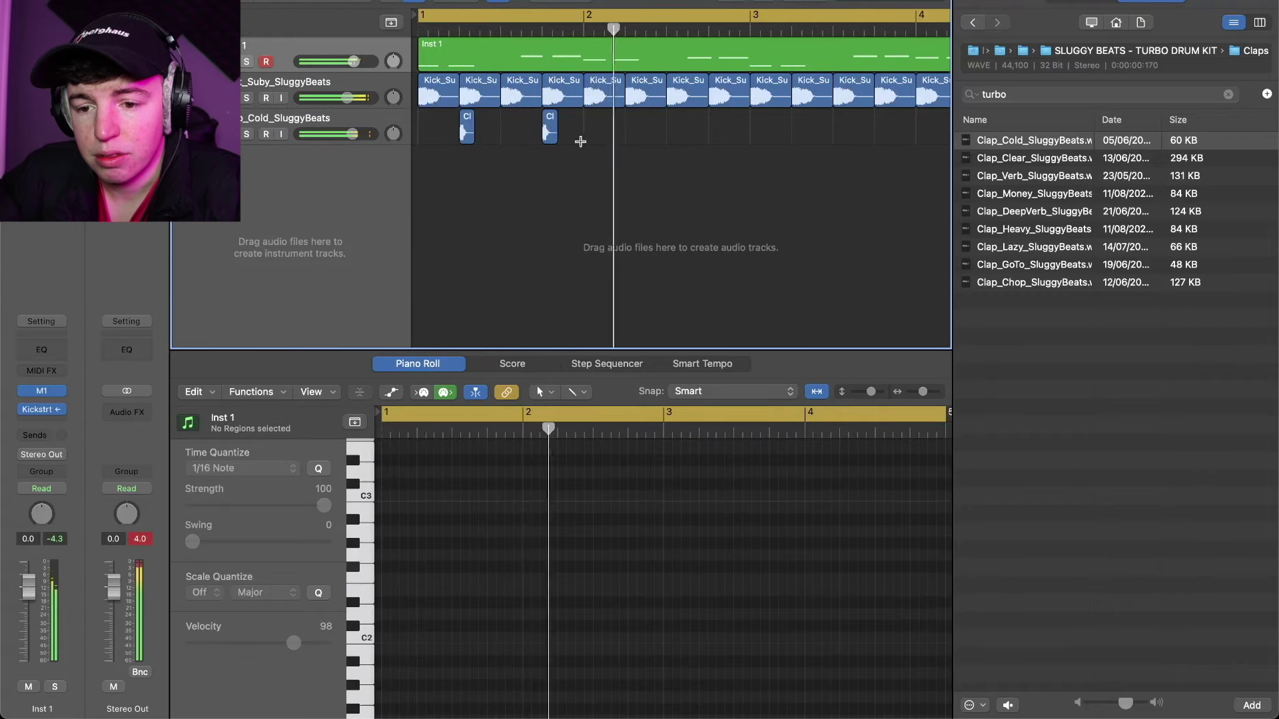
Repeat the two clap hits of bar 1 until they fill all four bars
left_click_drag(582, 135, 421, 132)
scroll(768, 120, "down", 6)
key("super+r")
key("super+r")
key("super+r")
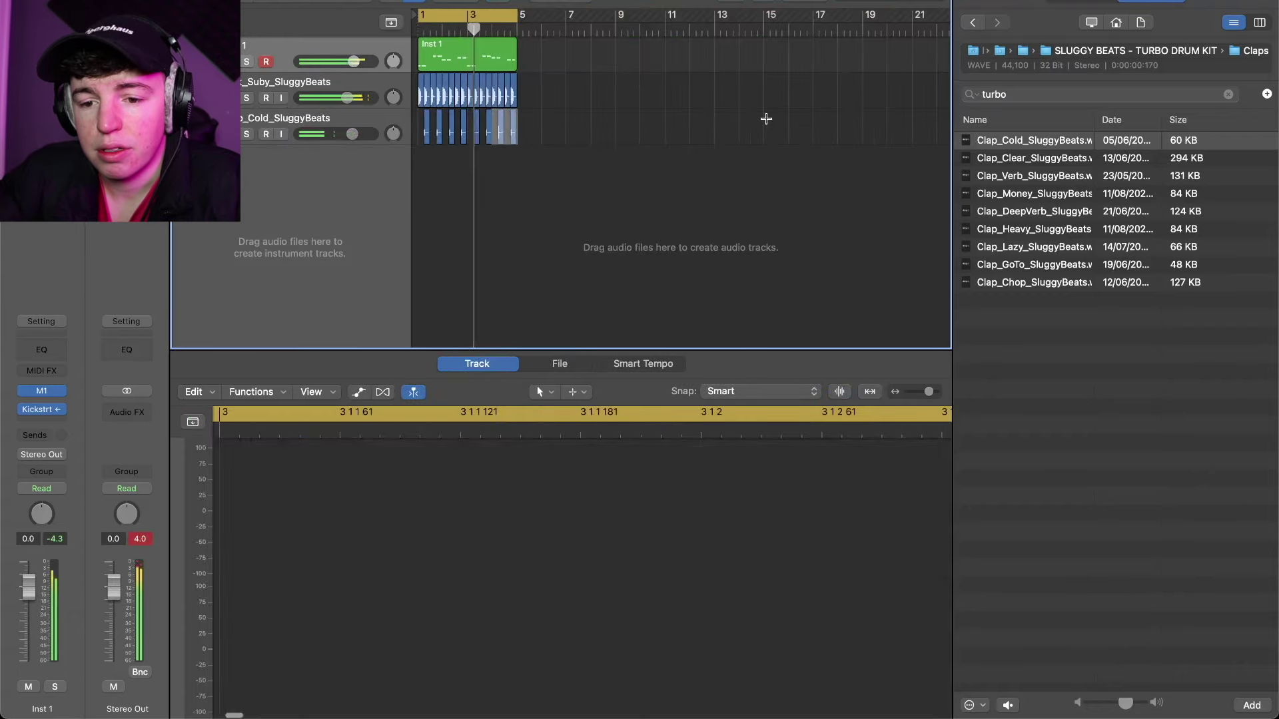
left_click(600, 237)
Audition the samples in the kit's Hi Hats folder and add Hat_Wiggle_SluggyBeats on a new track
left_click(1133, 50)
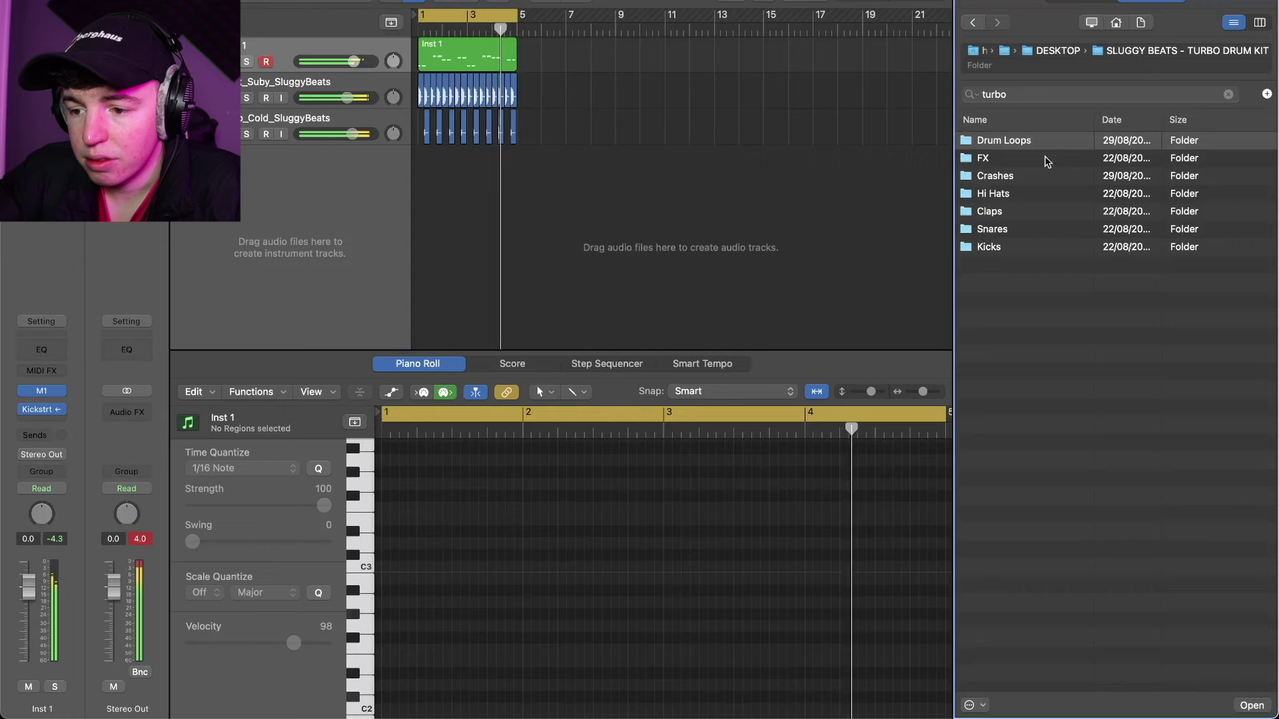
left_click(1007, 195)
double_click(1007, 195)
left_click(1025, 145)
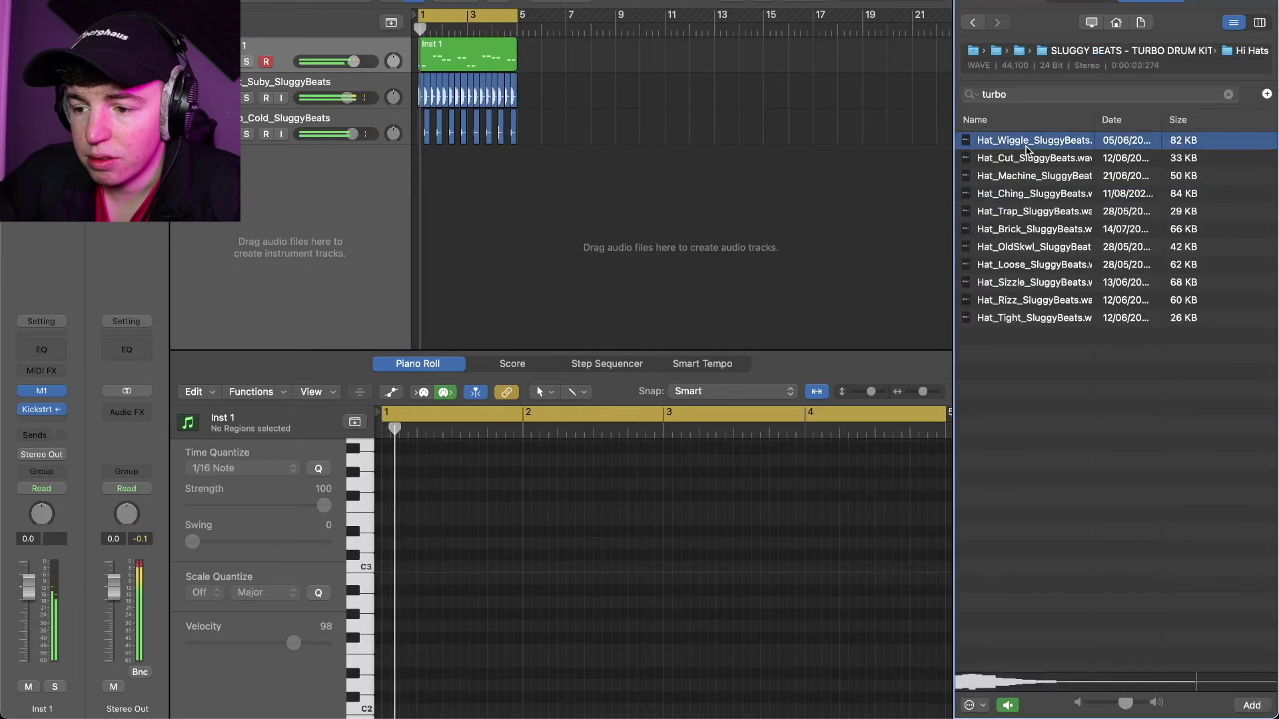
key("Down")
key("Down")
key("Down")
key("Down")
key("Down")
key("Down")
key("Up")
key("Up")
key("Up")
key("Up")
key("Up")
key("Up")
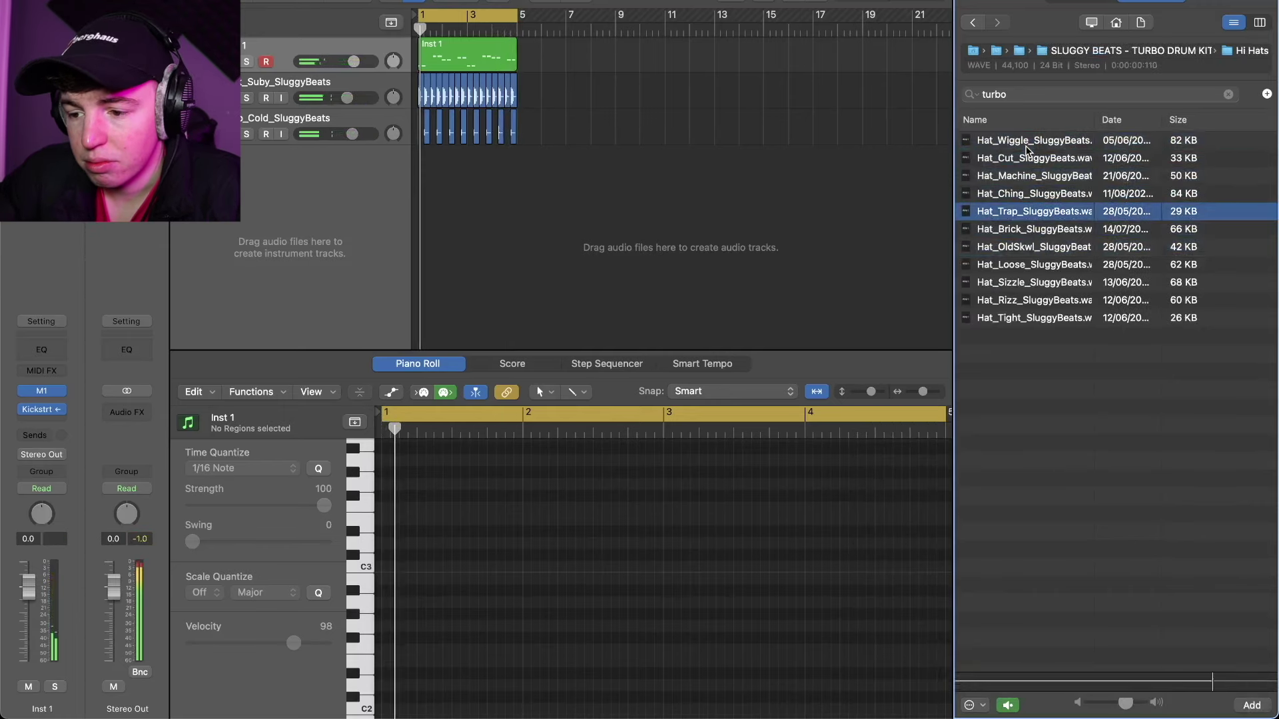
left_click_drag(1025, 150, 347, 170)
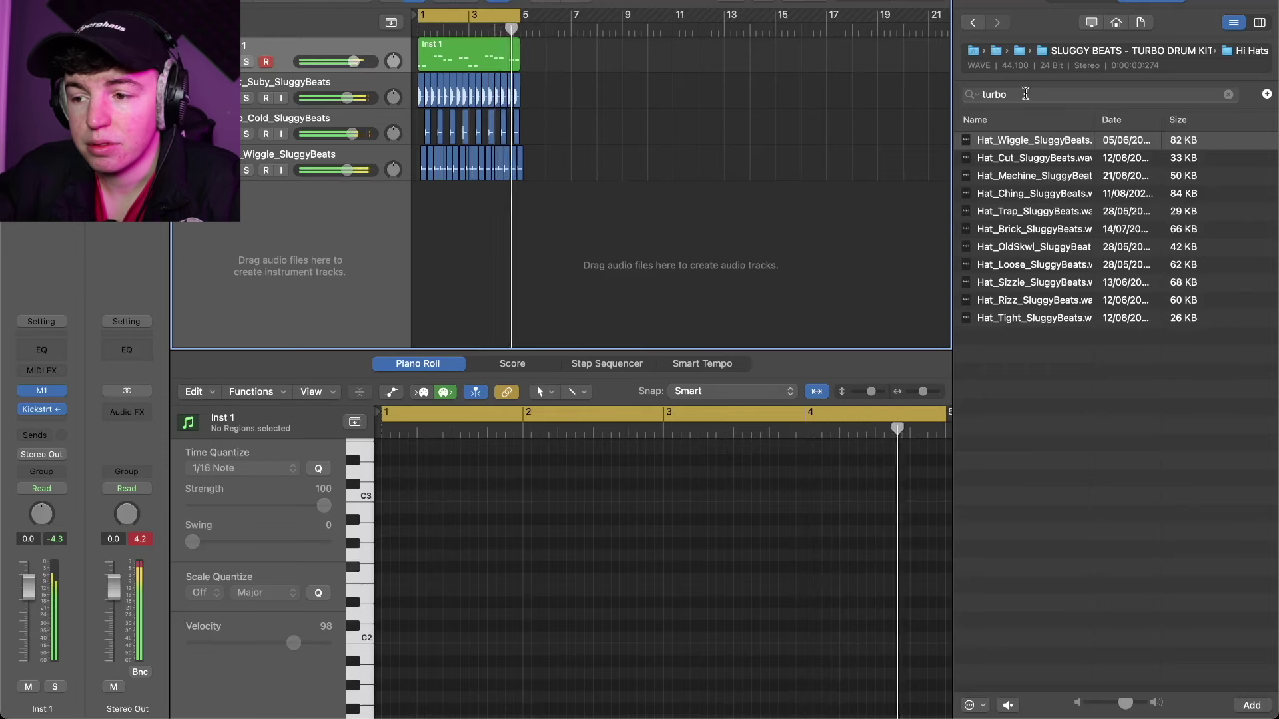
Add Snare_Grip_SluggyBeats from the kit's Snares folder on a new track, set its volume to -6.4 dB and close the file browser
left_click(1139, 51)
double_click(1029, 230)
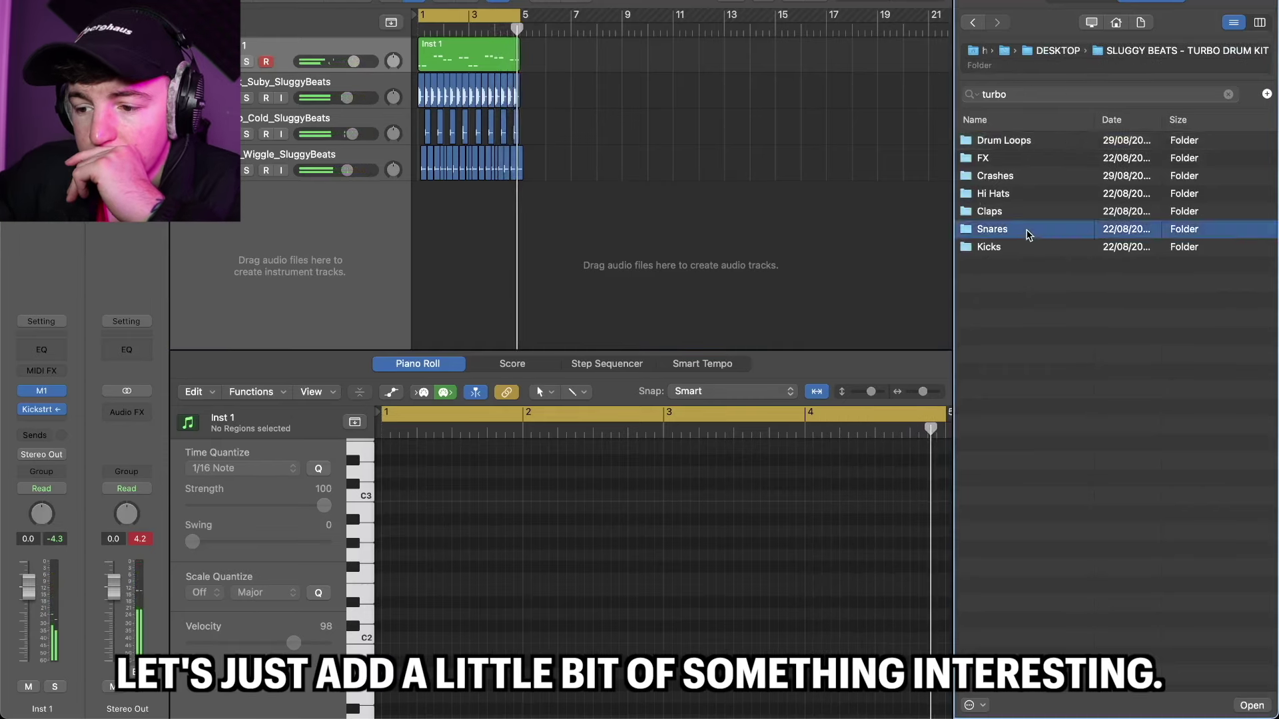
left_click(1057, 138)
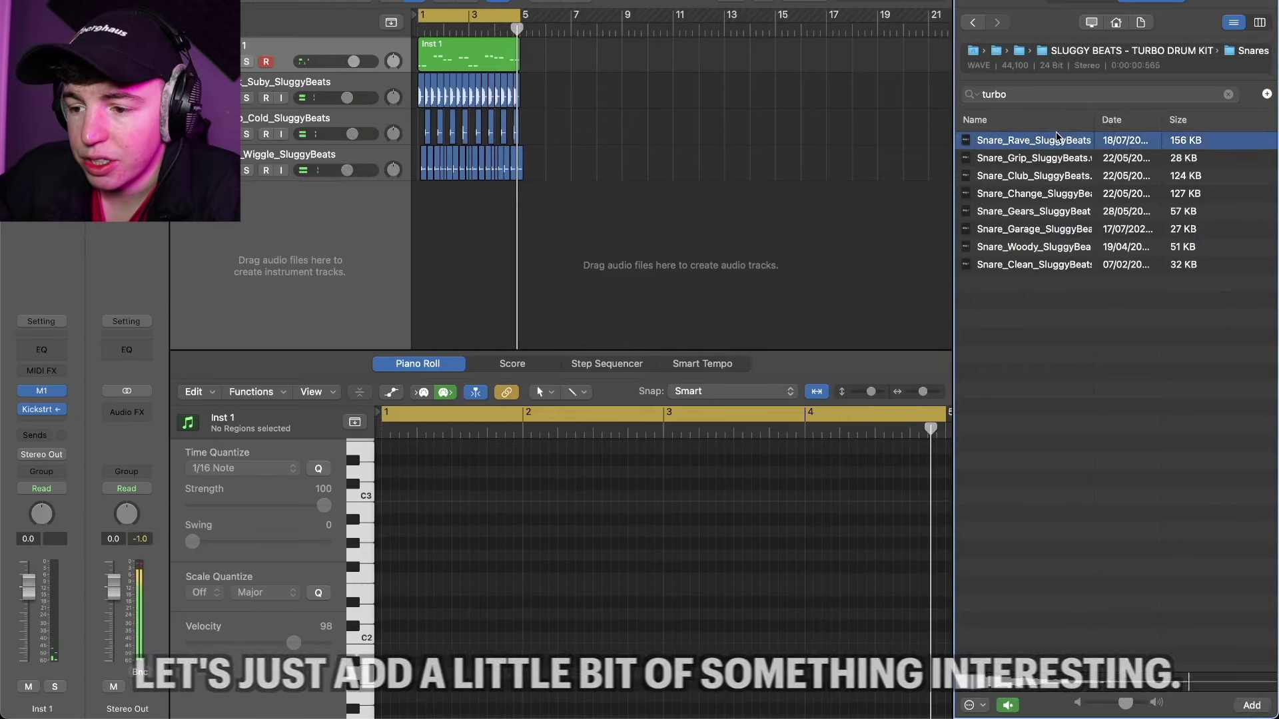
key("Down")
left_click_drag(1032, 158, 433, 199)
left_click_drag(347, 206, 333, 207)
left_click(1131, 50)
key("f")
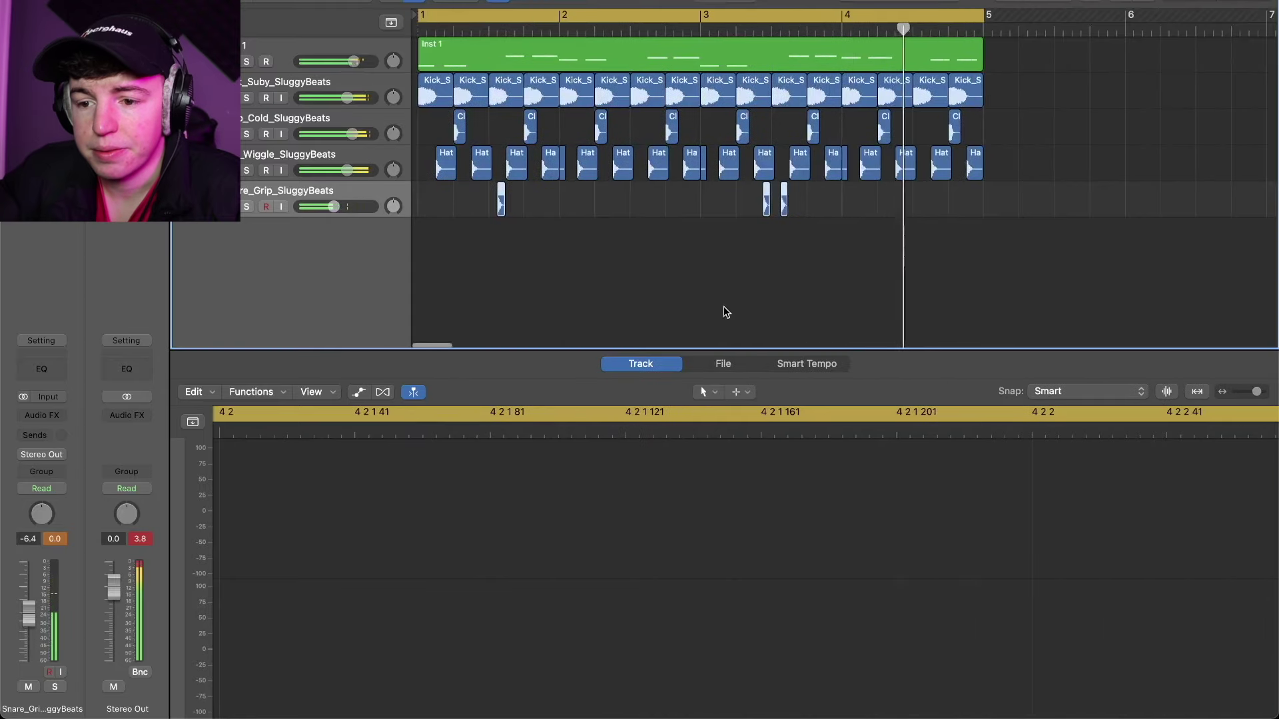
Load the Dyna Strings preset from the browser of the M1 instrument
scroll(725, 311, "down", 5)
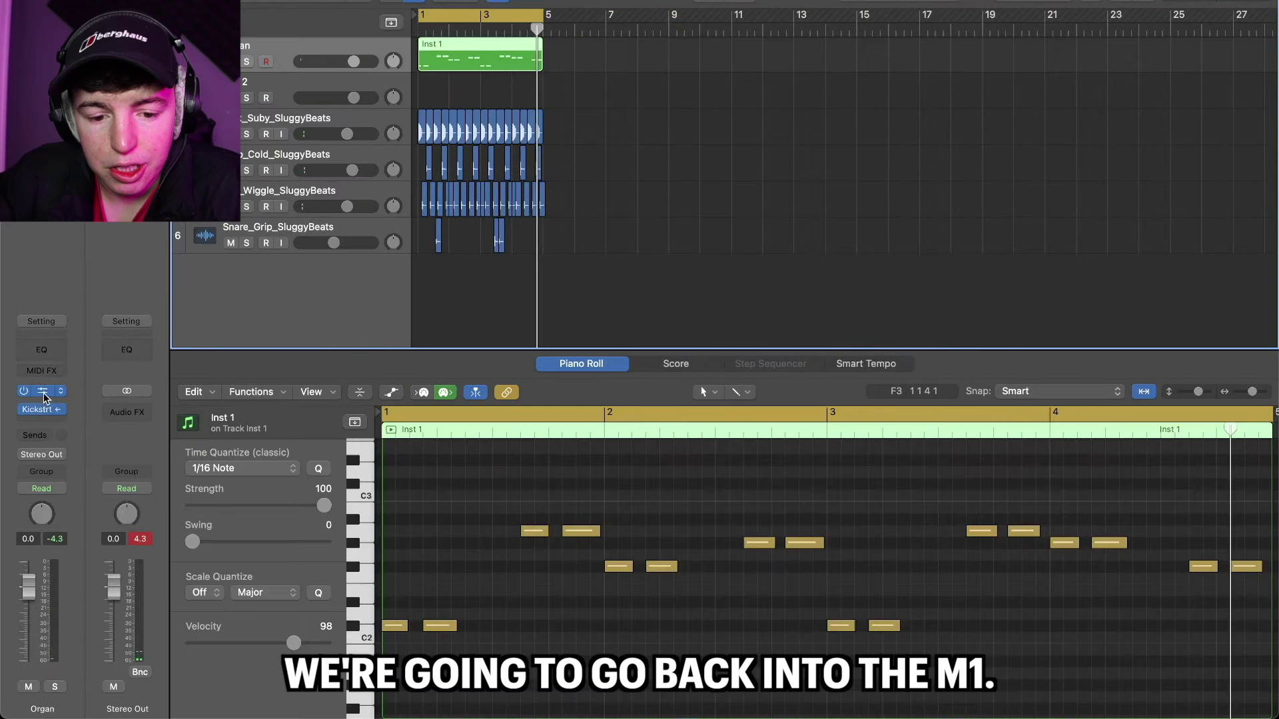
left_click(42, 391)
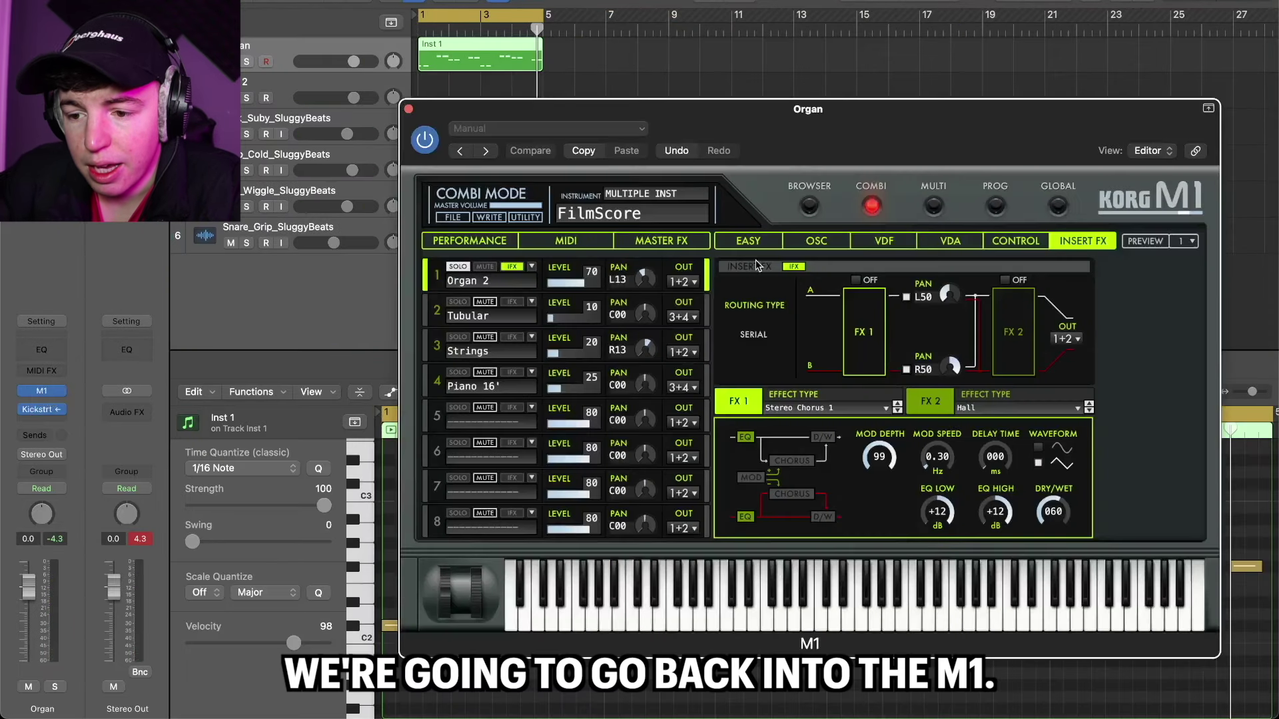
left_click(810, 208)
left_click(716, 341)
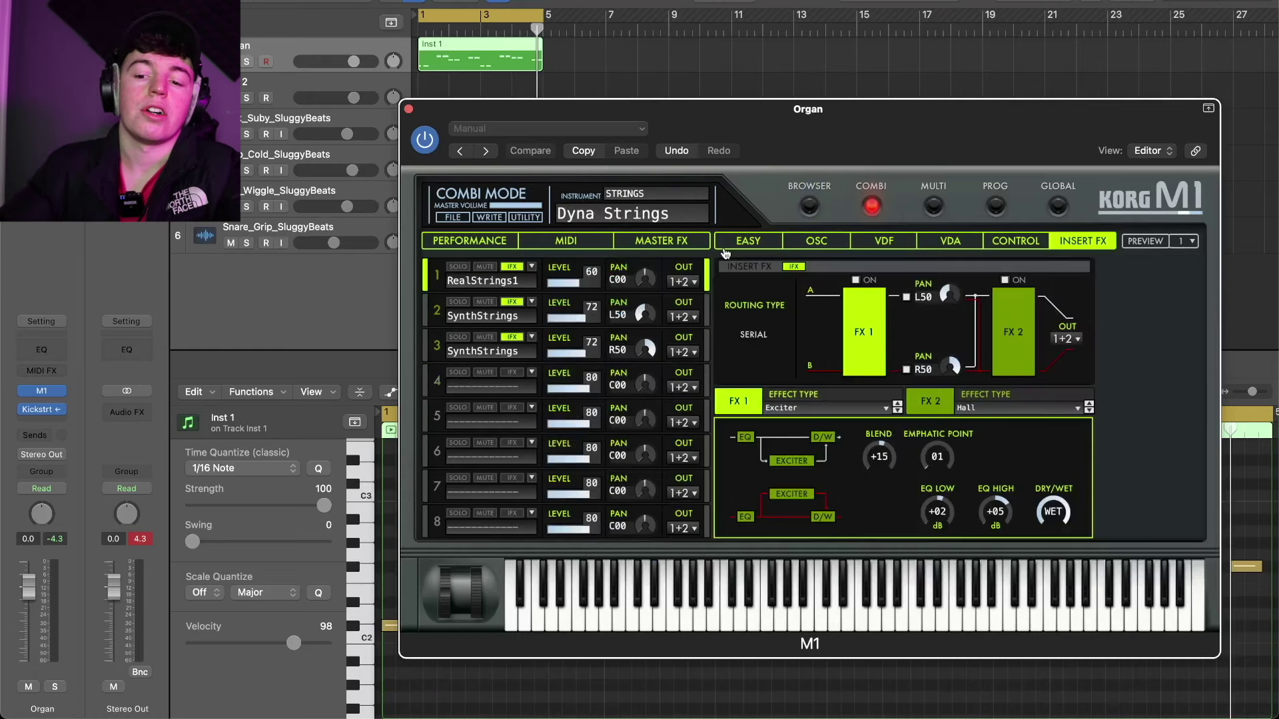
left_click(408, 109)
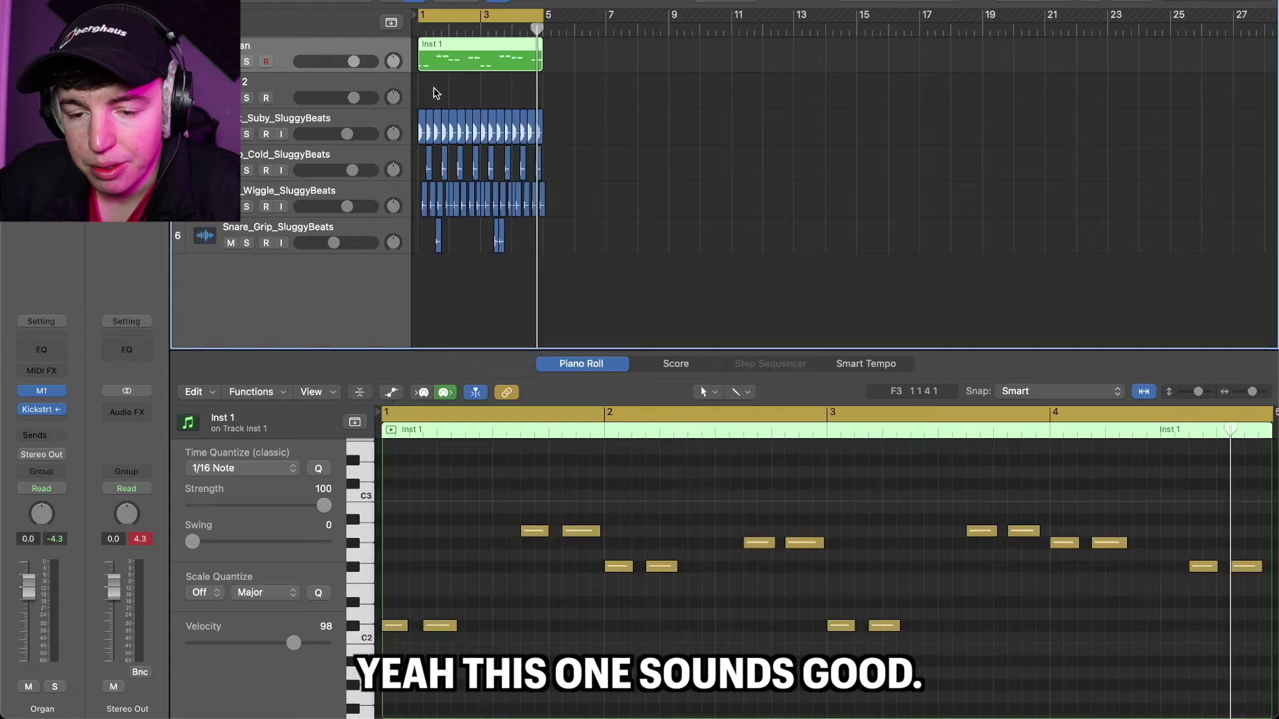
Copy the organ region to the empty track below it and delete every note in the copy except the first root note
left_click(434, 91)
left_click_drag(430, 59, 431, 95)
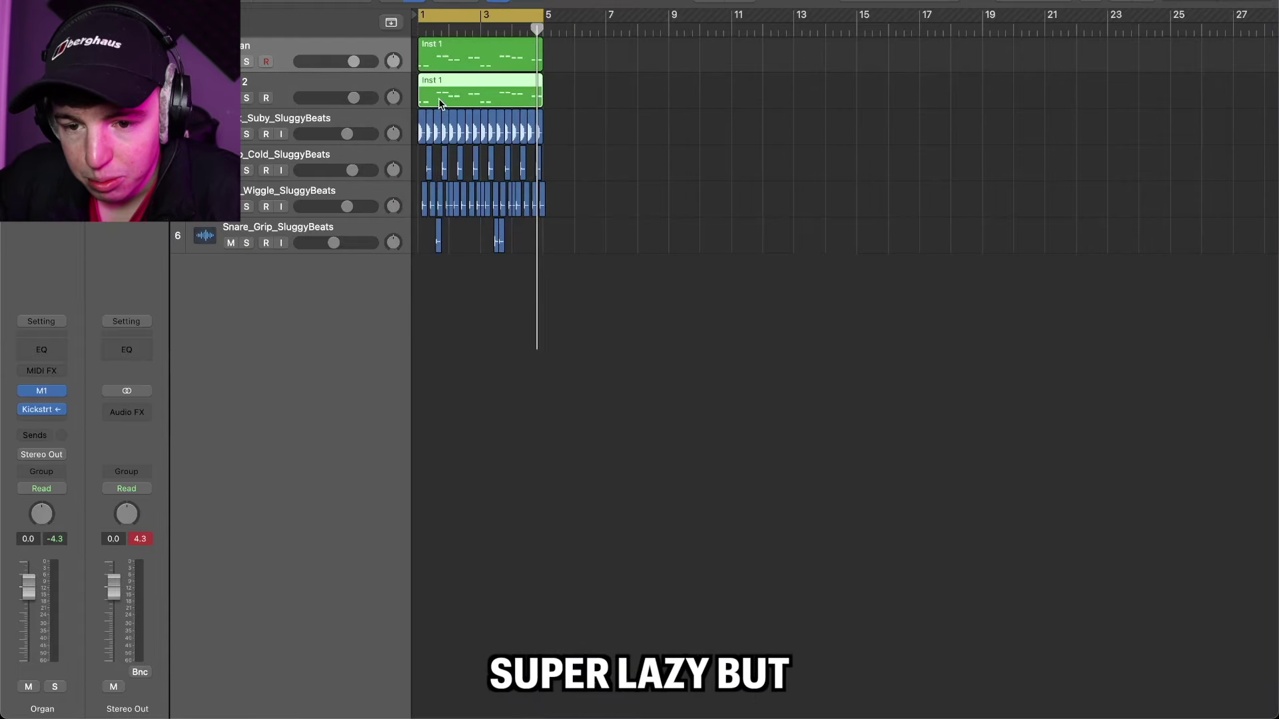
double_click(438, 98)
key("super+a")
scroll(433, 556, "down", 3)
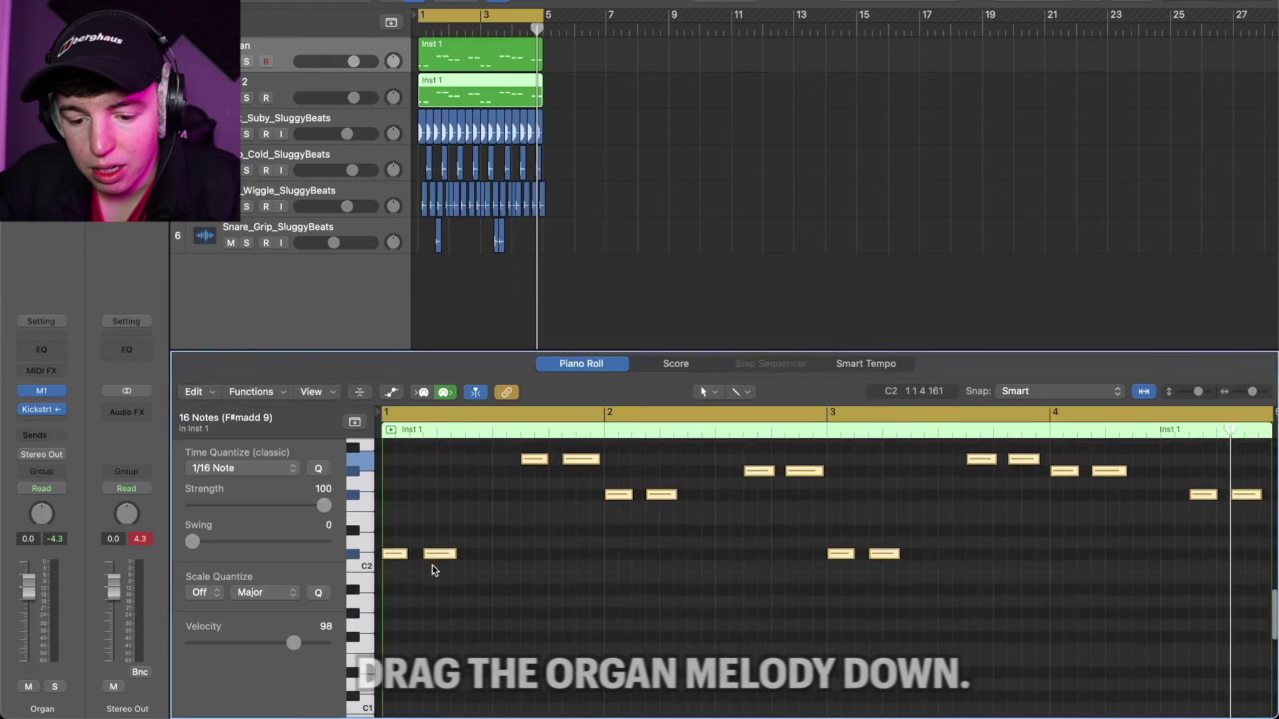
left_click(399, 555, "shift")
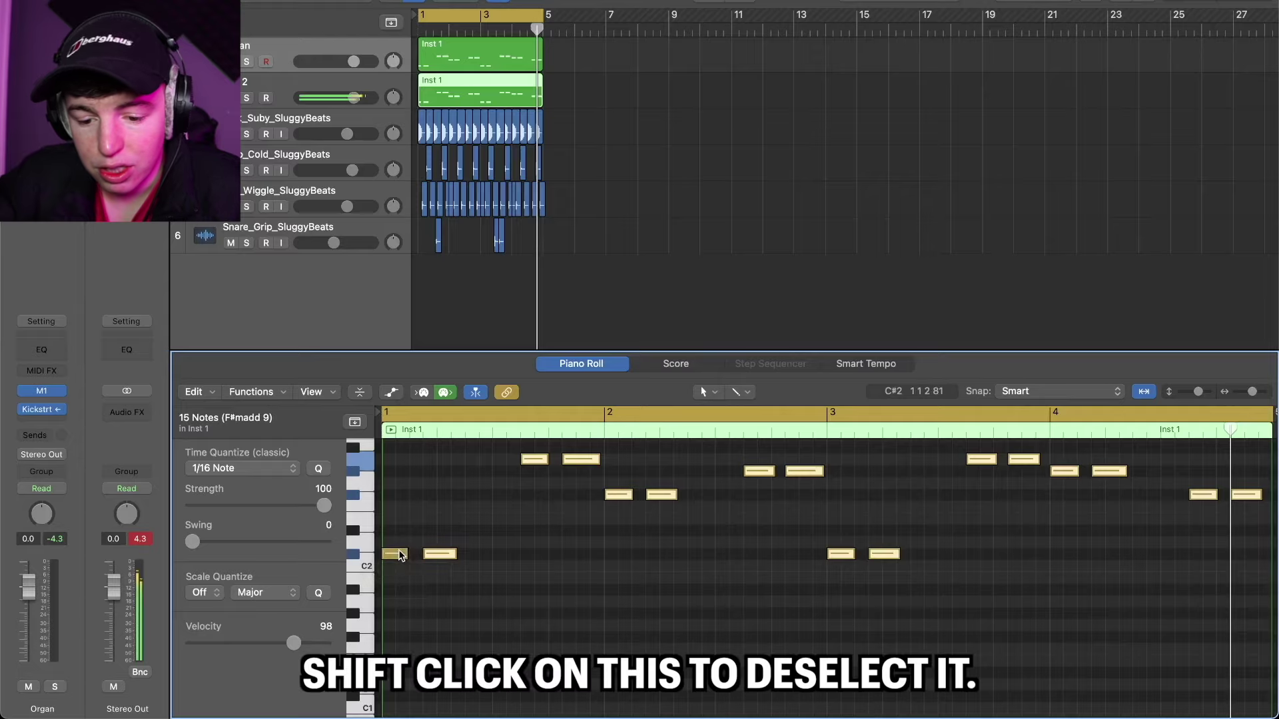
key("Delete")
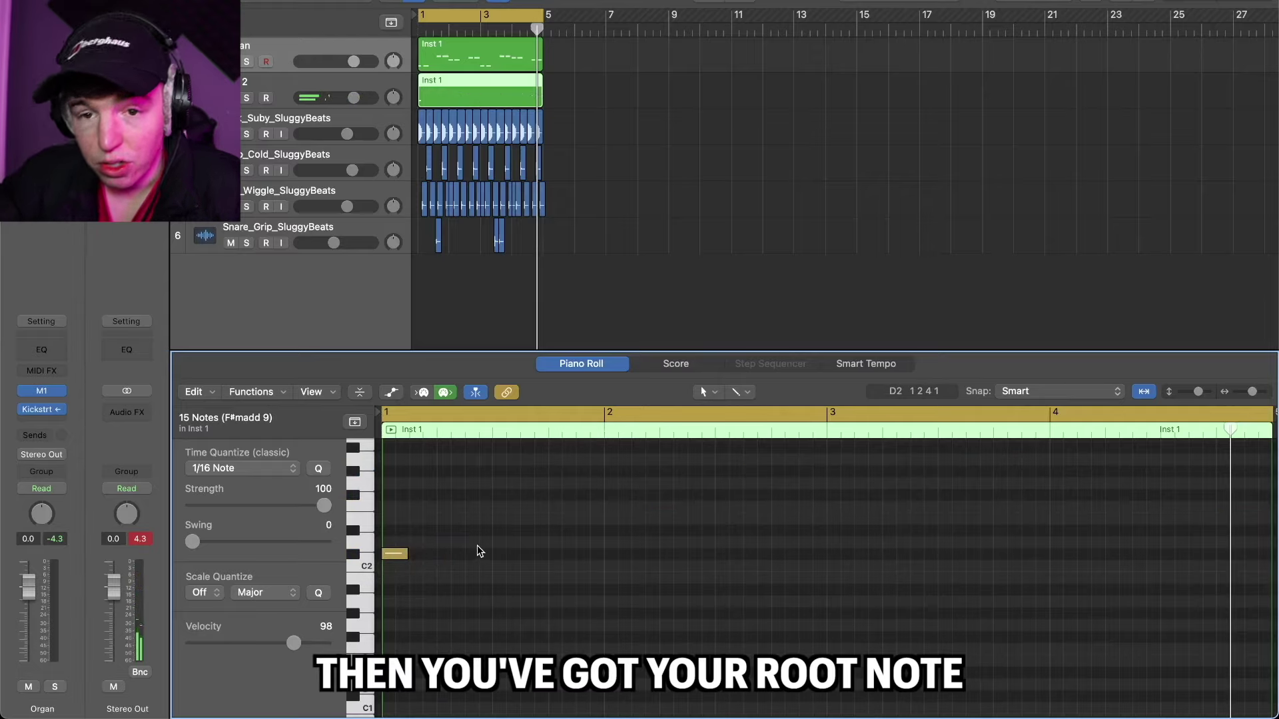
Lengthen the remaining root note in the copied region so it spans all four bars
key("super+a")
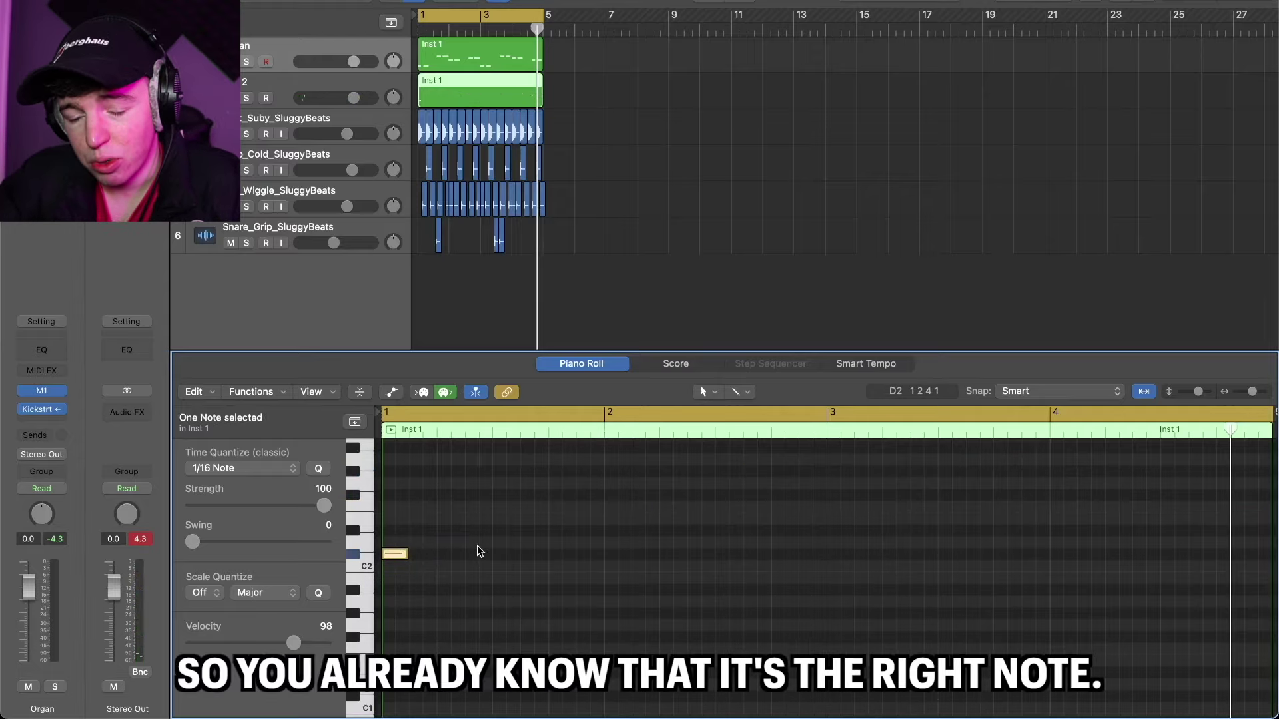
key("shift+backslash")
left_click(525, 604)
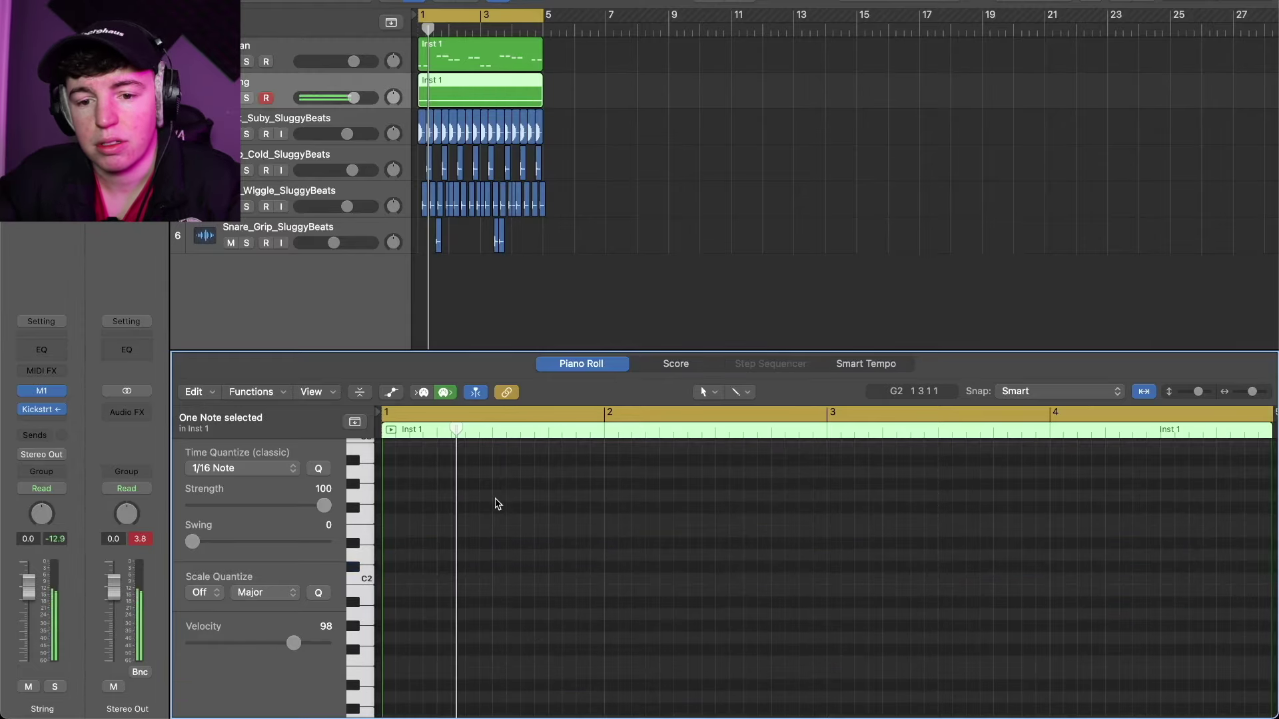
left_click(660, 223)
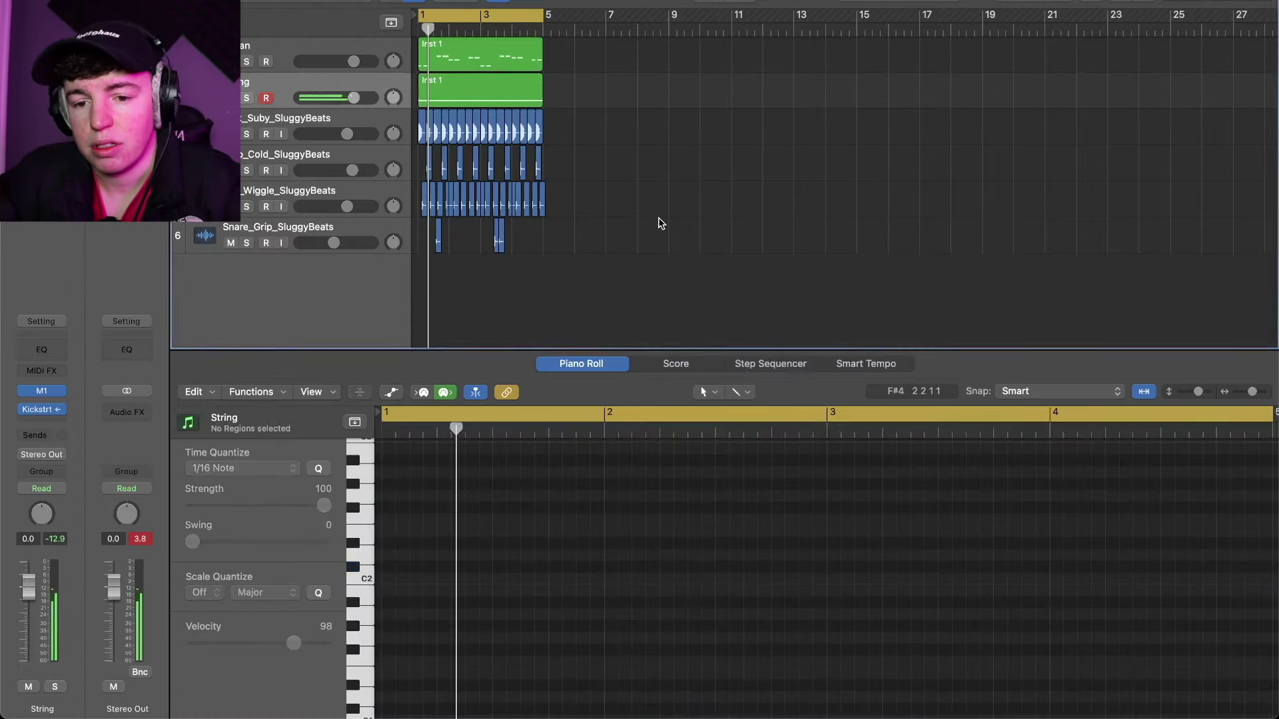
Switch Kickstart 2 on the String track to SYNC mode and lower the track's volume to -16.8 dB
left_click_drag(344, 100, 329, 99)
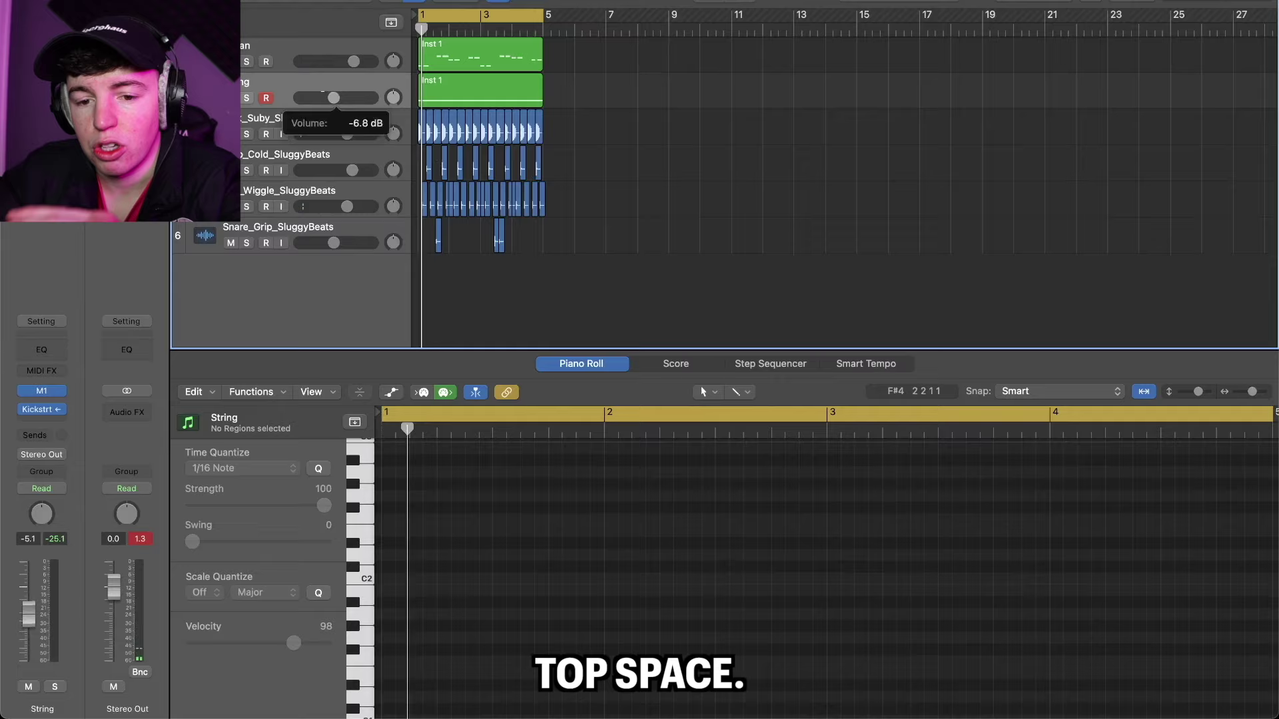
left_click_drag(334, 98, 320, 98)
key("space")
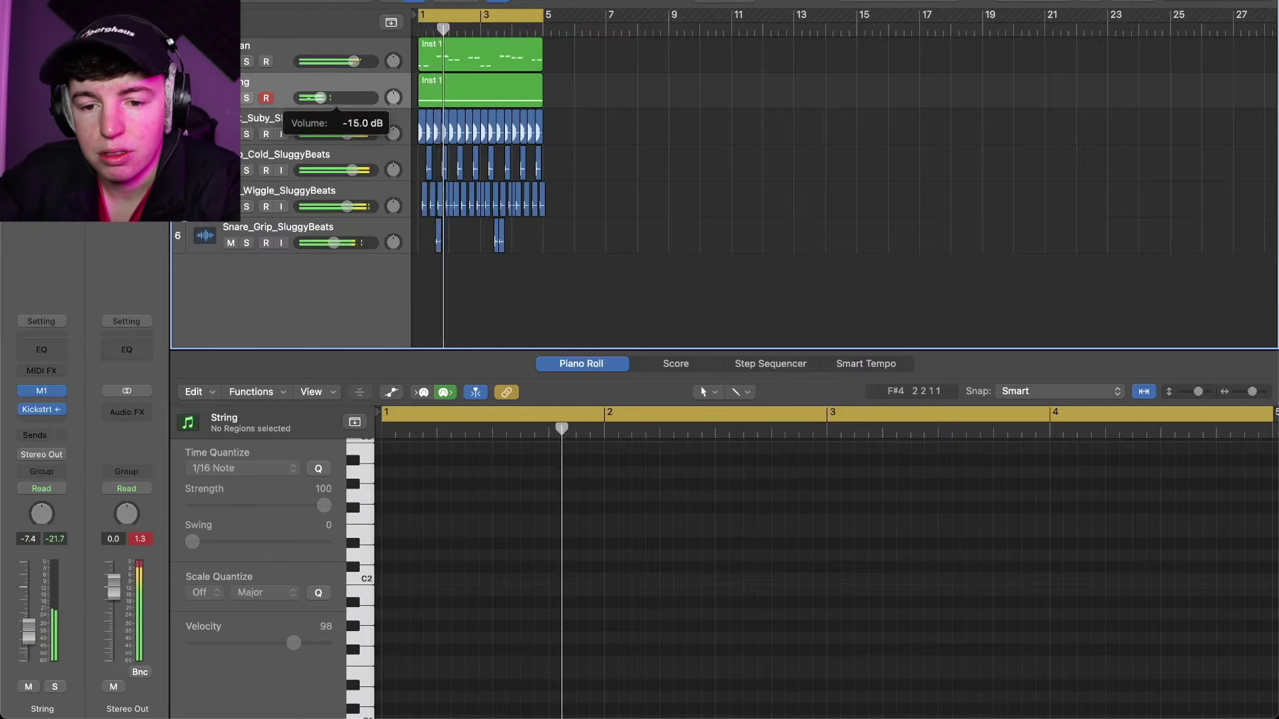
left_click(39, 409)
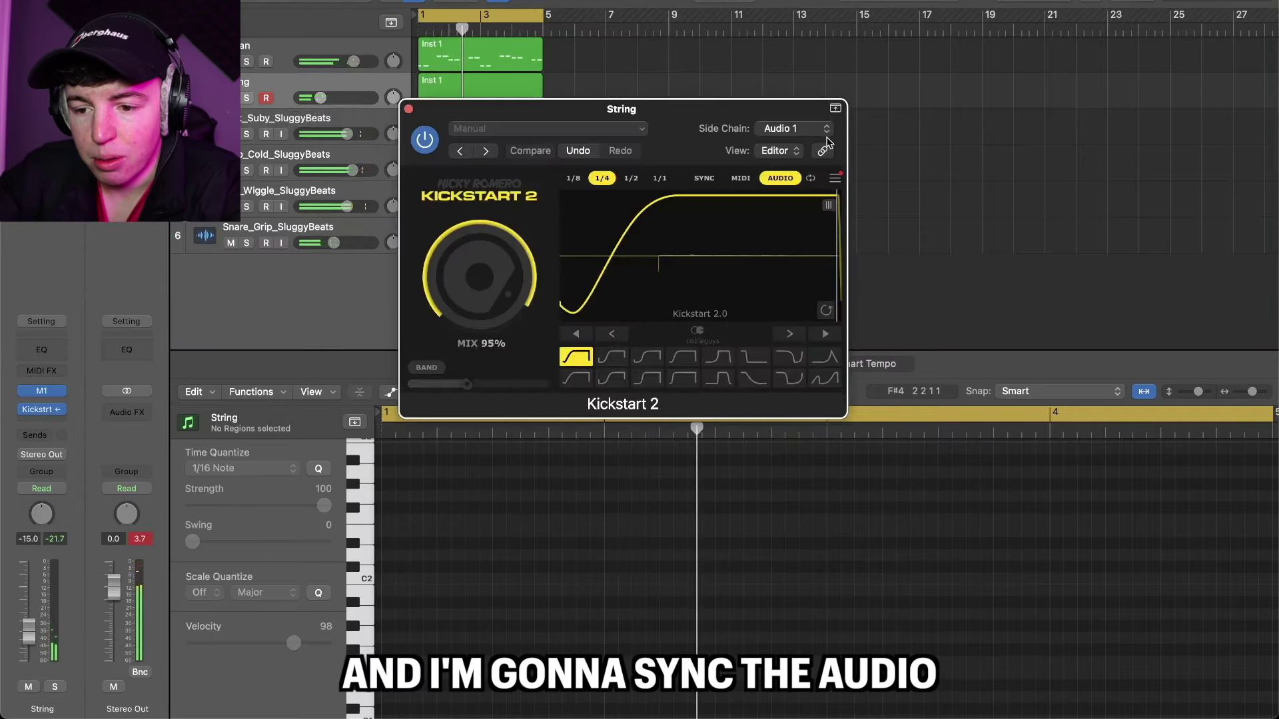
left_click(704, 179)
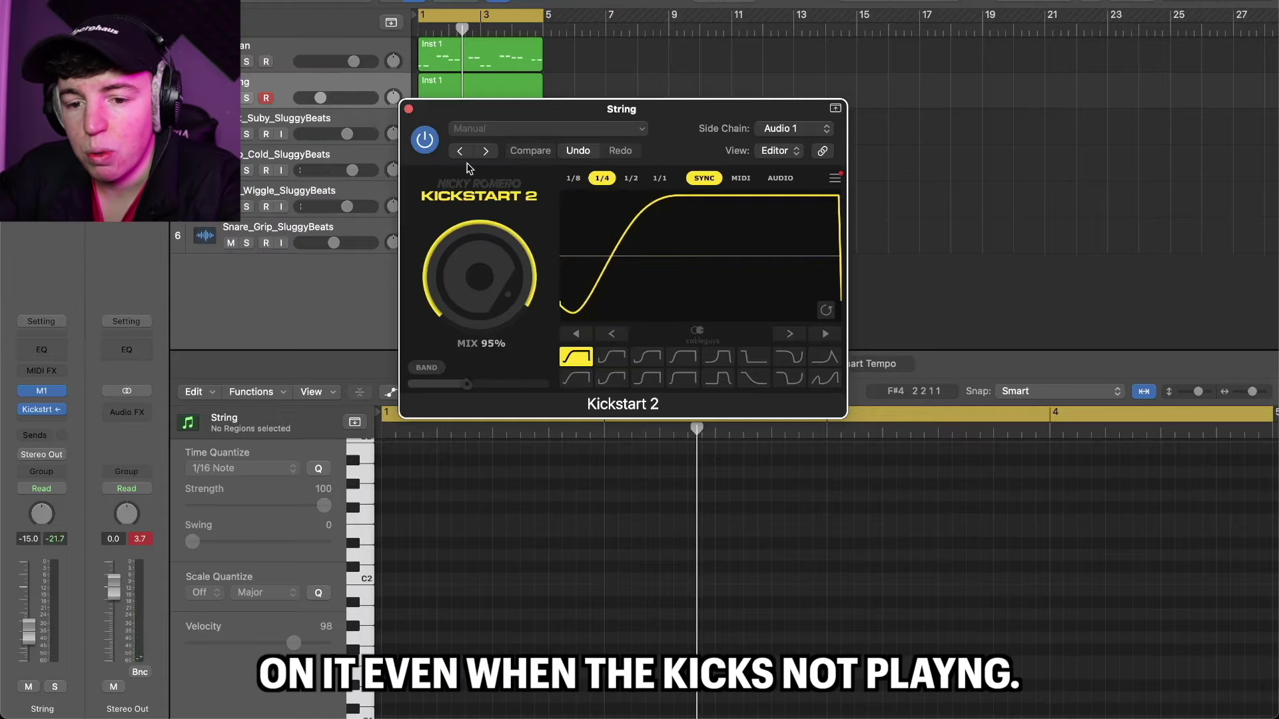
left_click(408, 108)
left_click_drag(321, 98, 319, 98)
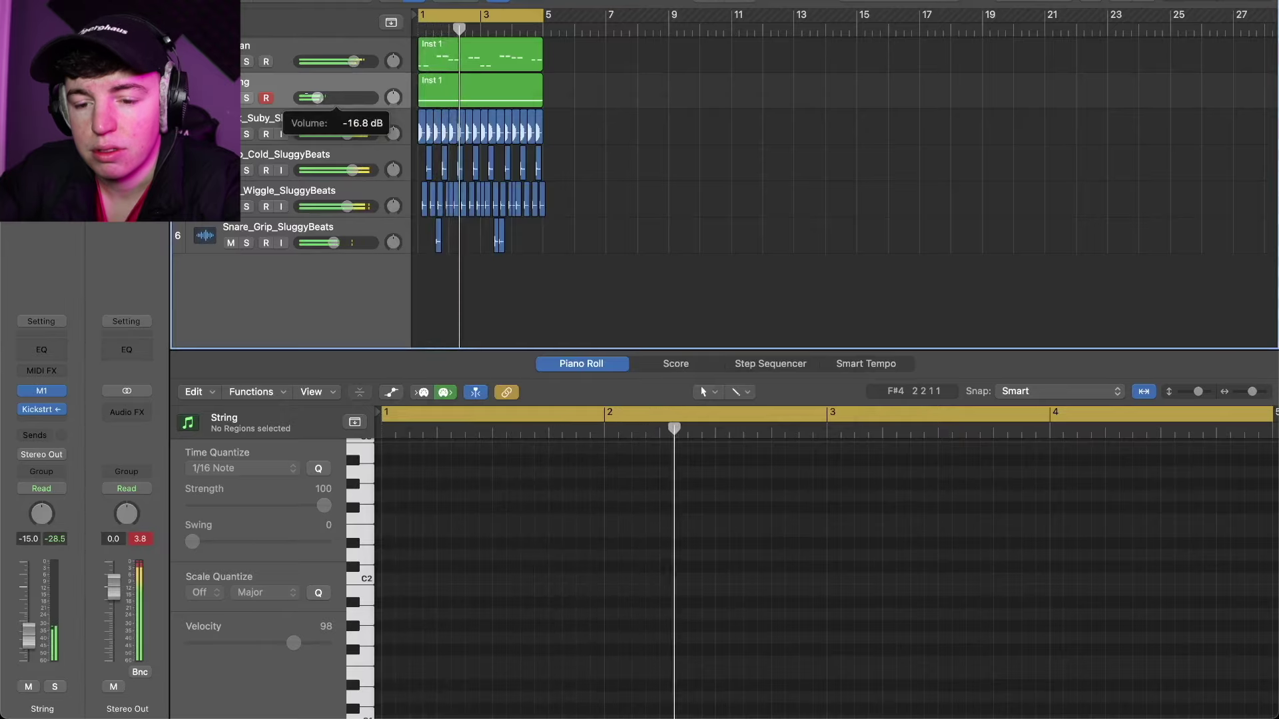
Group the four drum tracks into a summing stack named Drums and lower the stack's volume to -1.2 dB
left_click(337, 47)
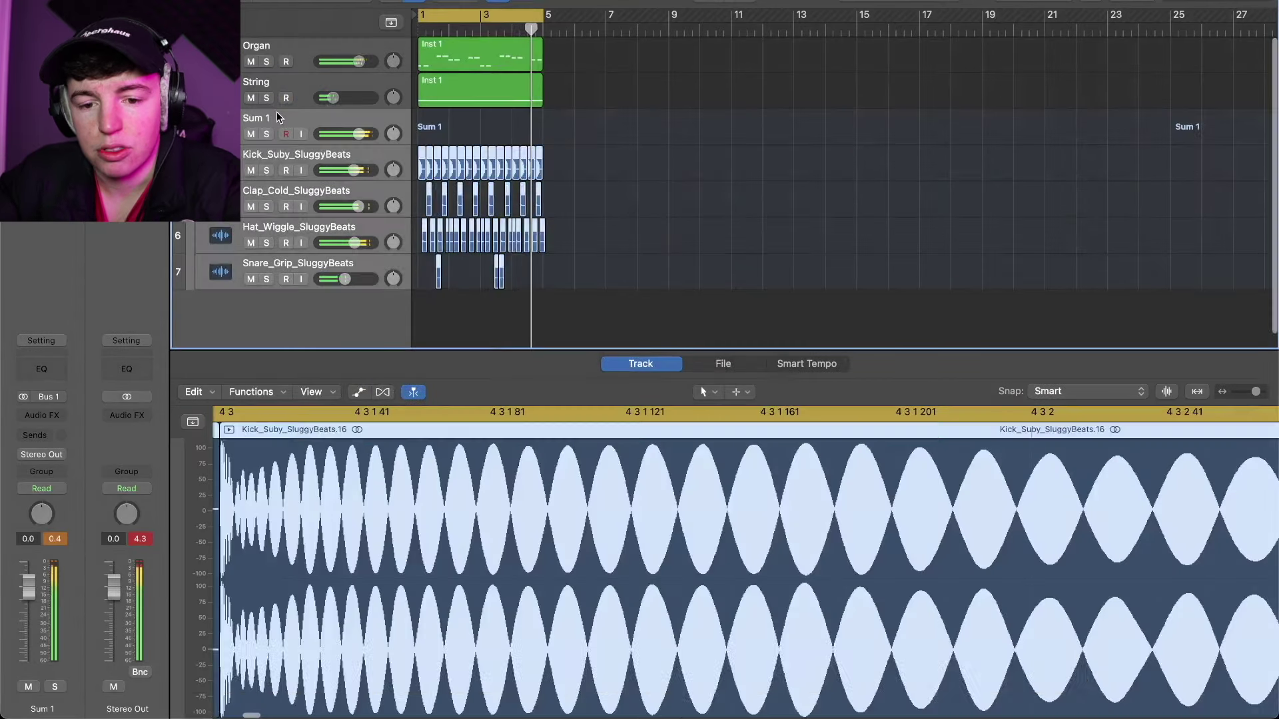
left_click(253, 122)
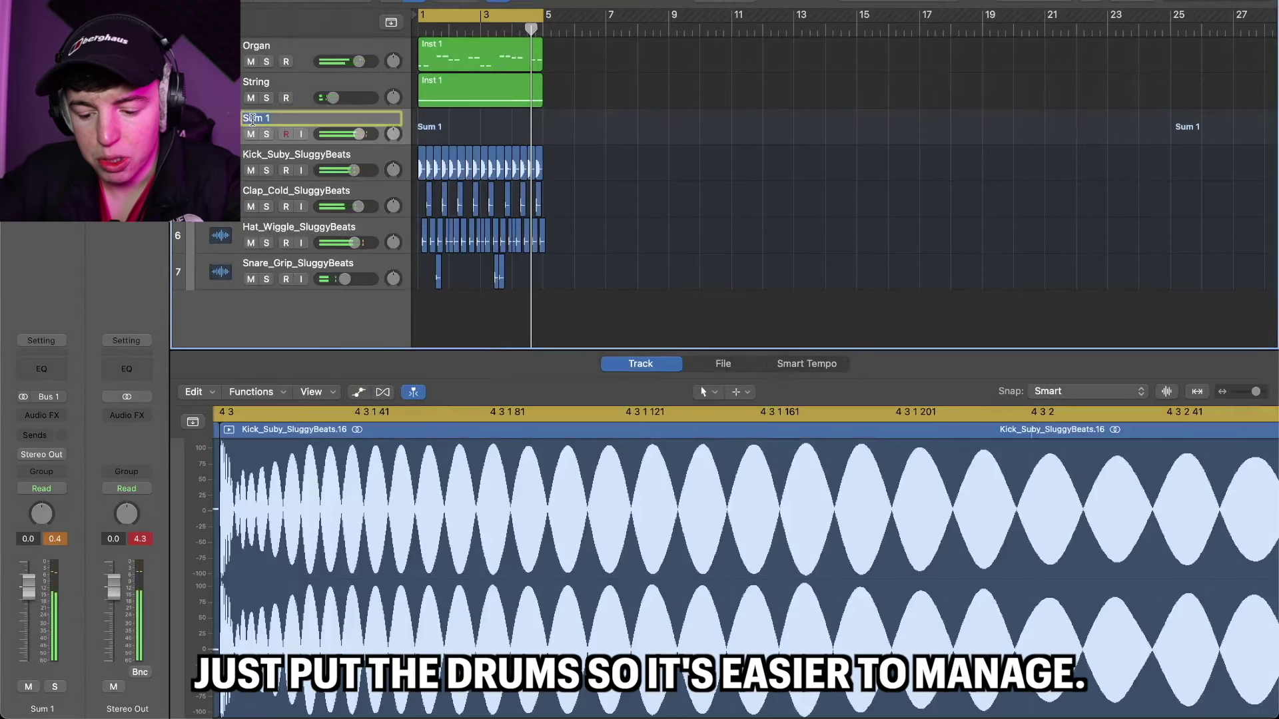
key("Return")
key("space")
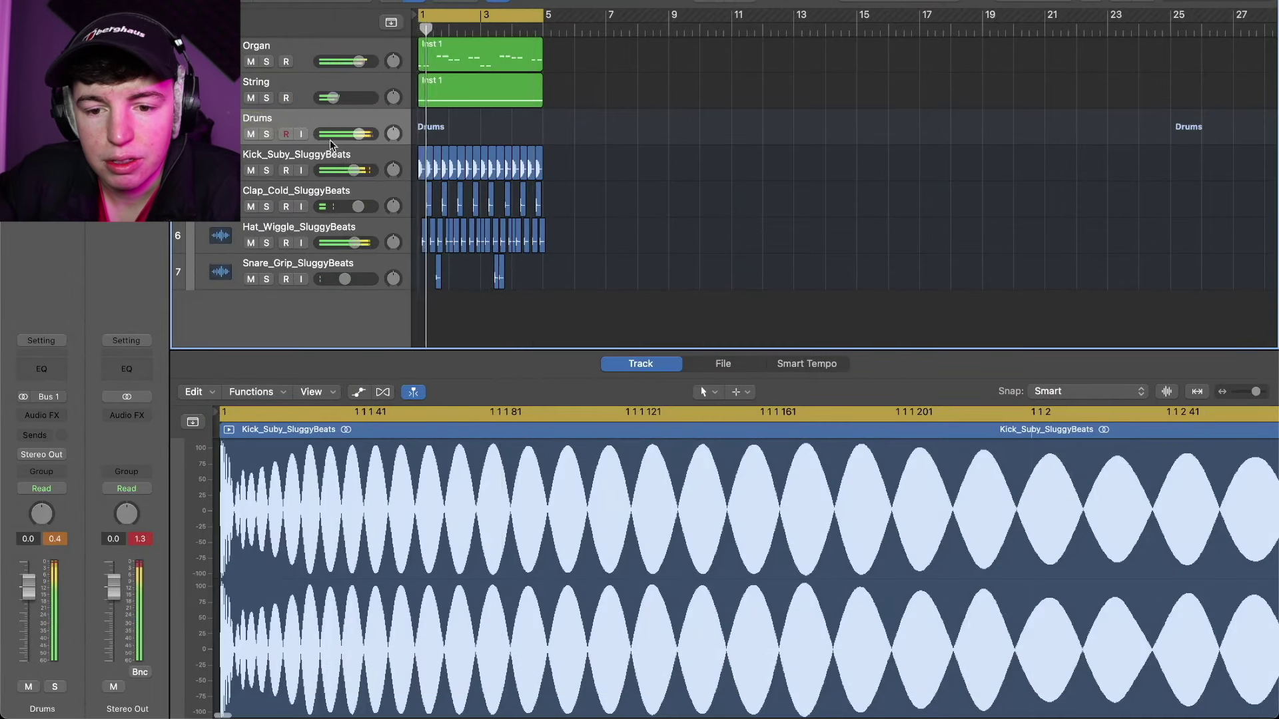
left_click_drag(359, 135, 356, 134)
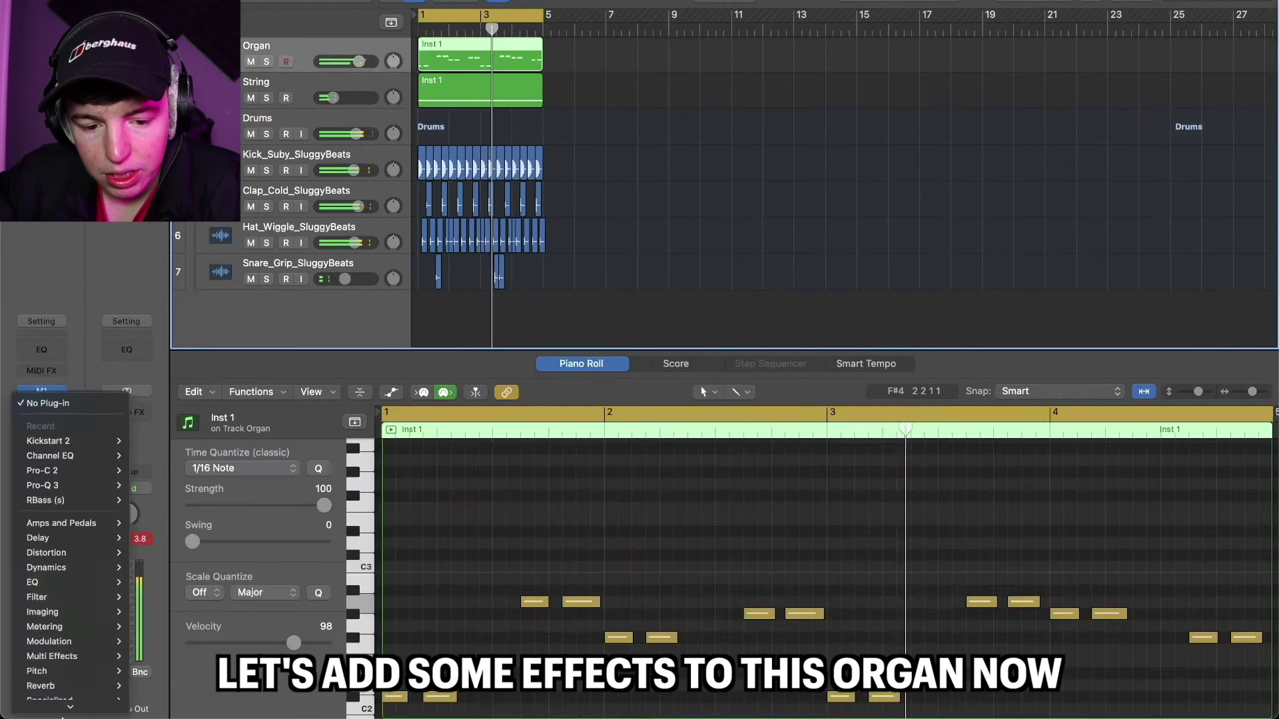
Add ValhallaVintageVerb to the Organ track with the SRand-Metal Synth preset, a 7.7% mix and a 1.83 s decay
mouse_move(66, 702)
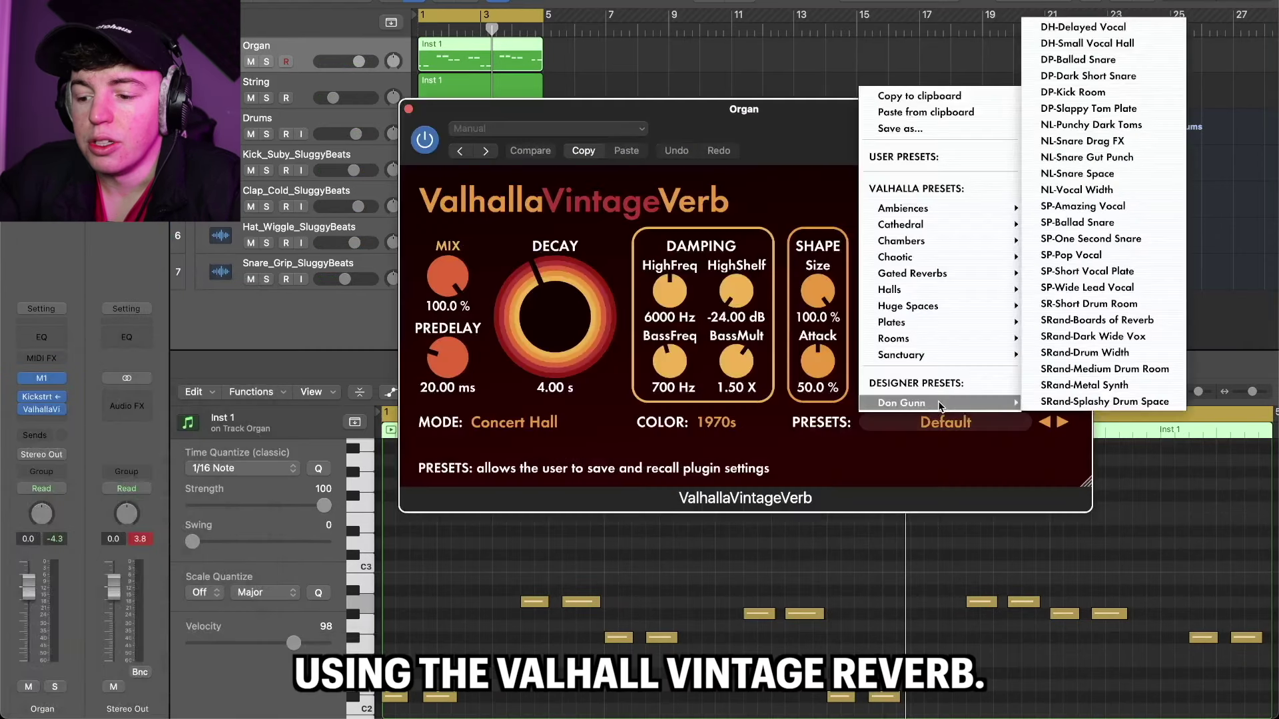
left_click(1094, 385)
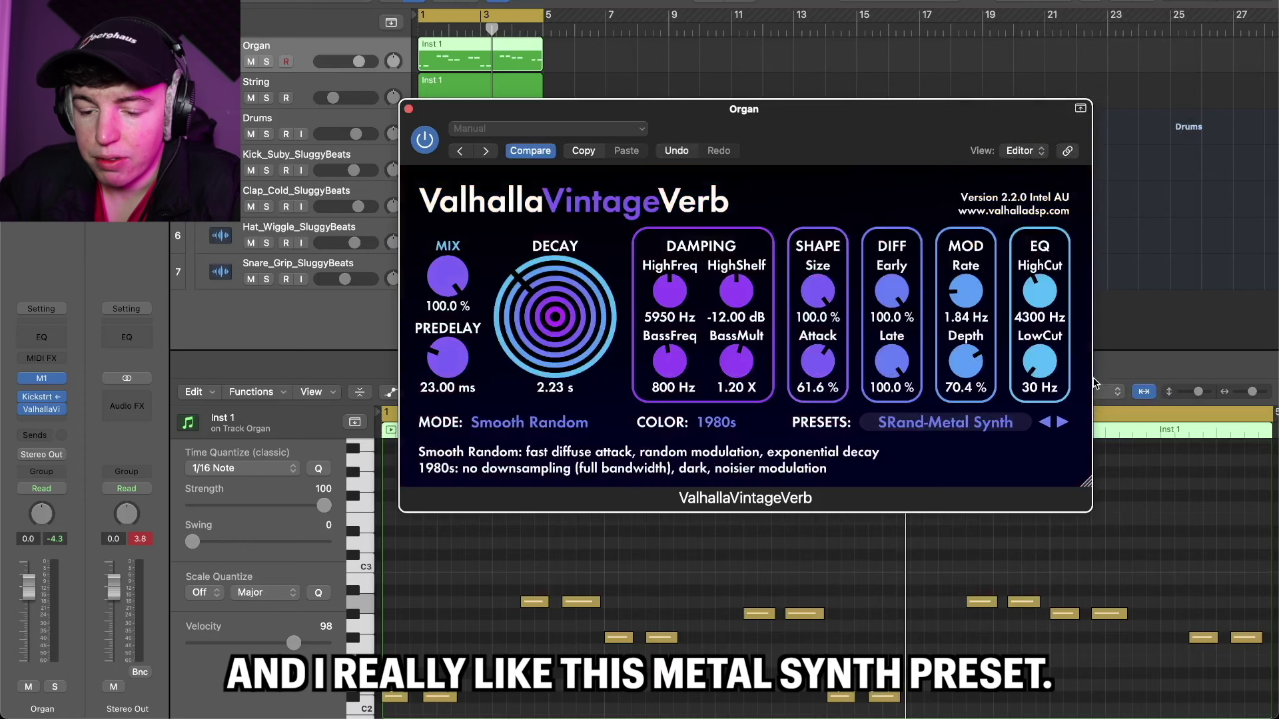
left_click_drag(447, 280, 446, 315)
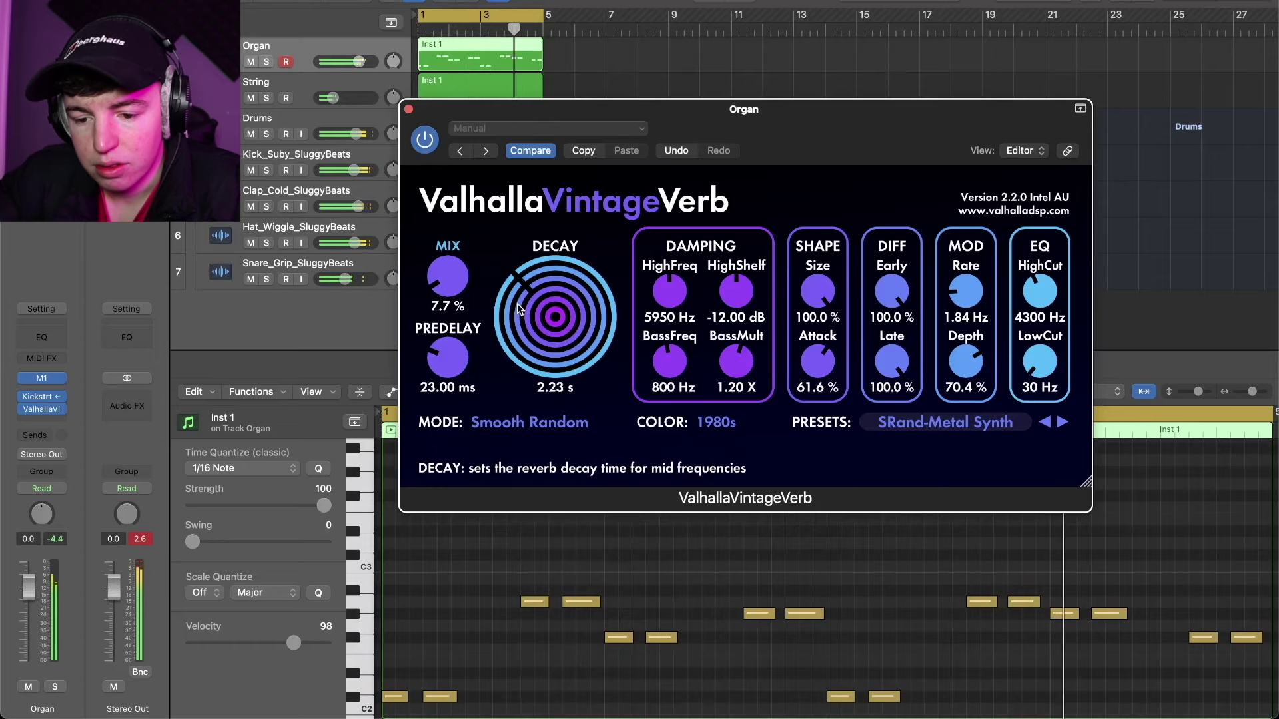
left_click_drag(517, 303, 517, 307)
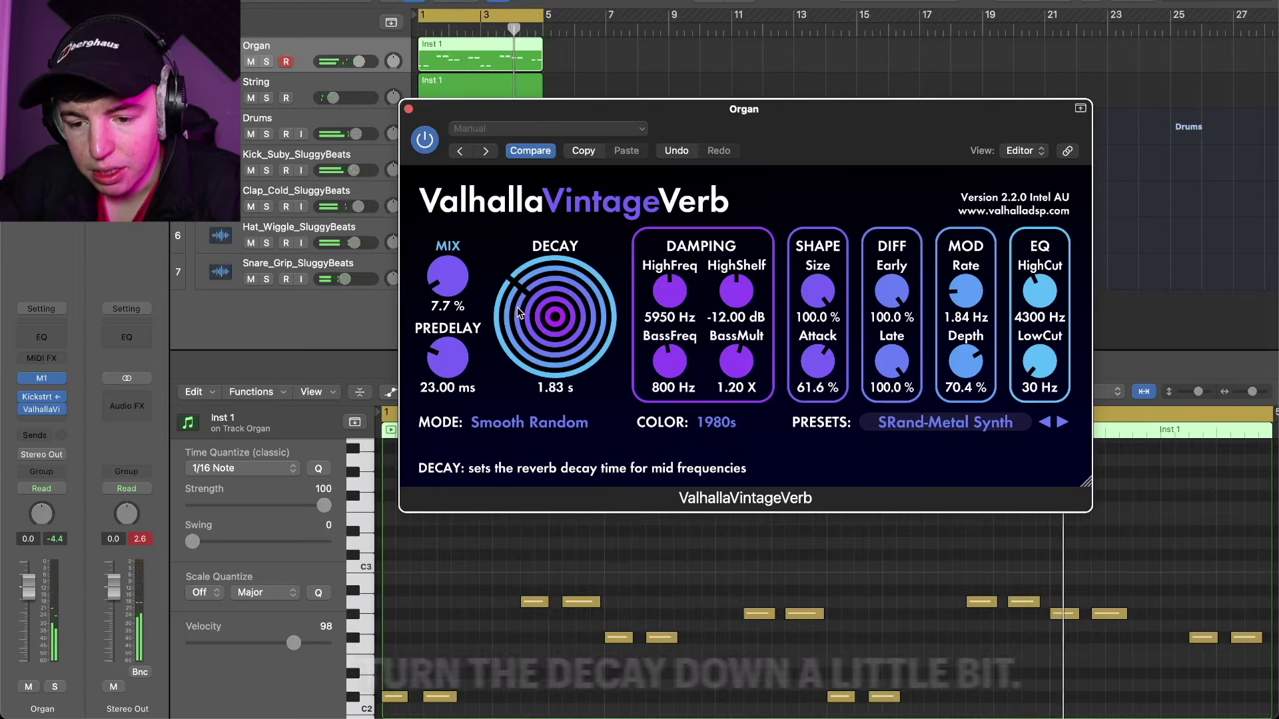
left_click(409, 109)
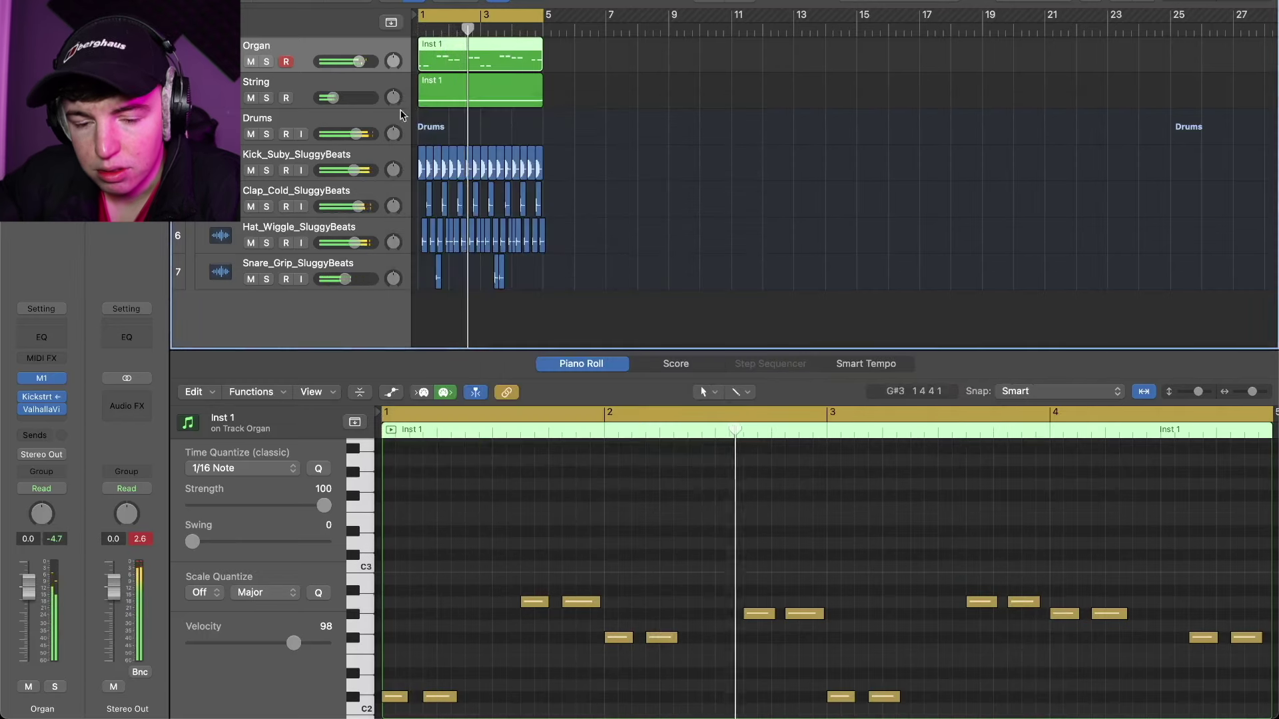
Add the stereo Waves H-Delay to the Organ track, enable LoFi and reduce its feedback and dry/wet amount
left_click(42, 421)
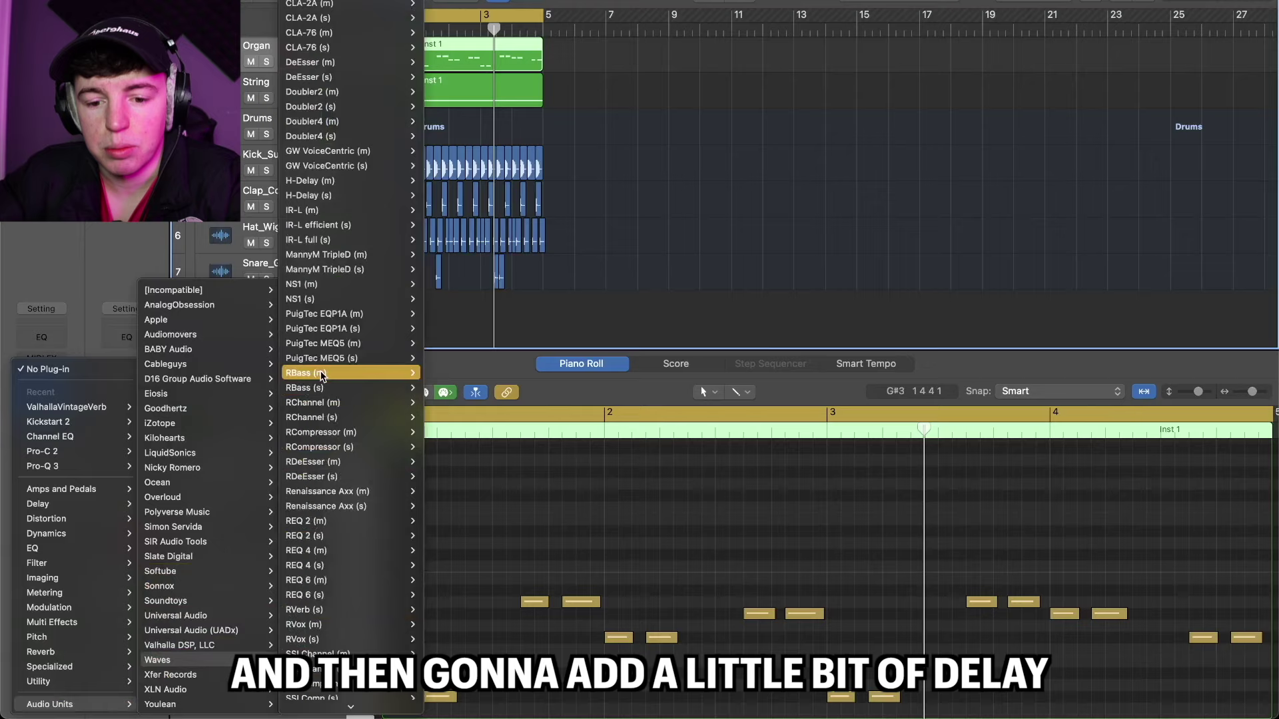
left_click(439, 195)
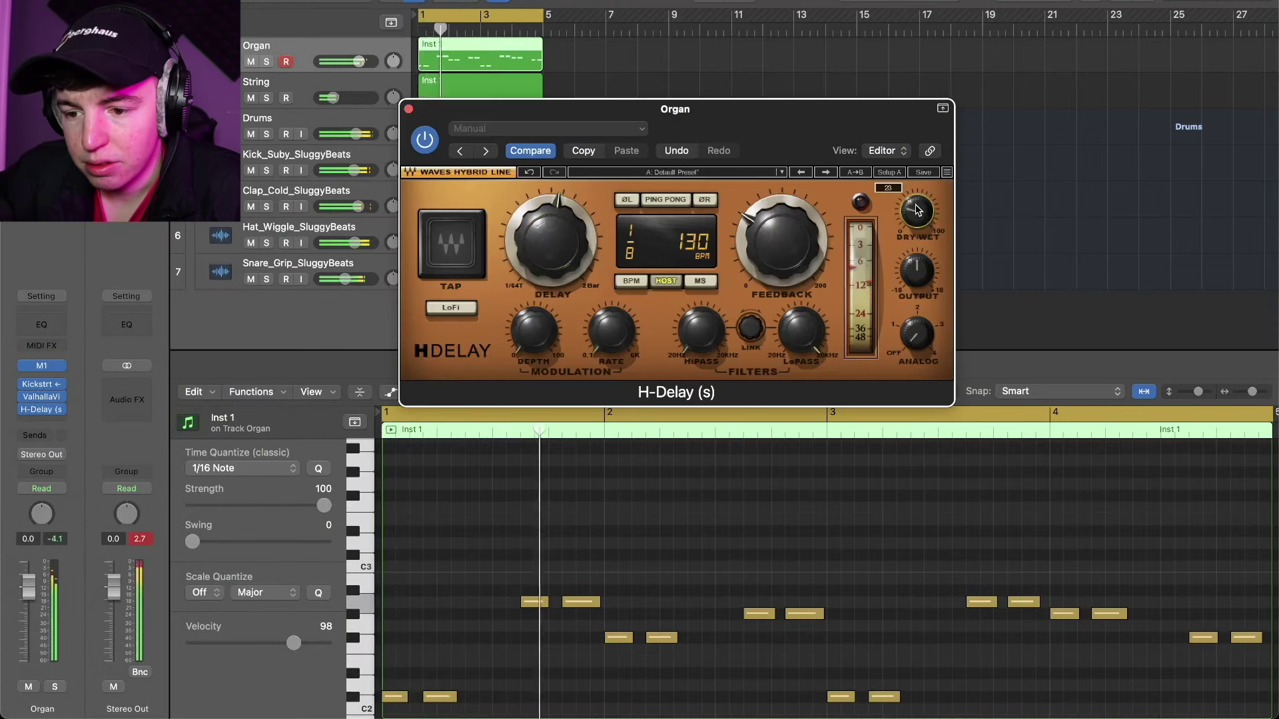
left_click_drag(763, 255, 763, 306)
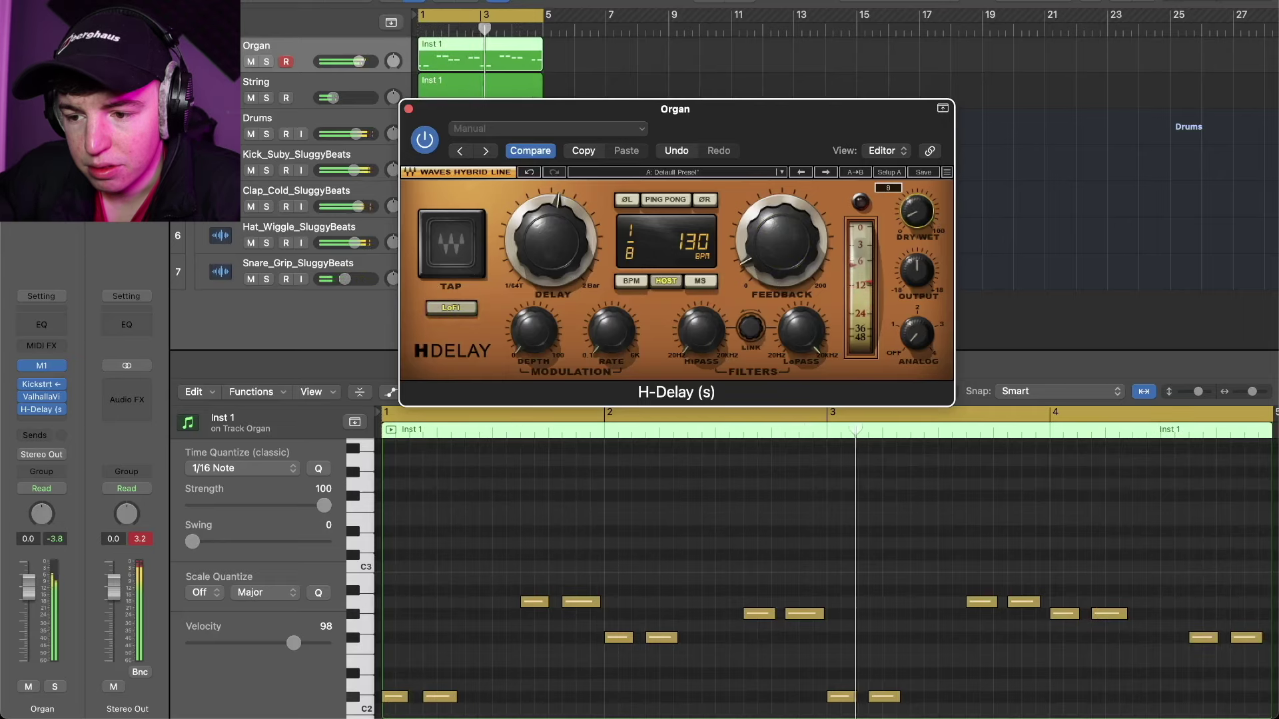
left_click(408, 108)
key("space")
Insert a stereo FabFilter Pro-C 2 compressor after H-Delay on the Organ track and adjust its threshold
left_click(49, 421)
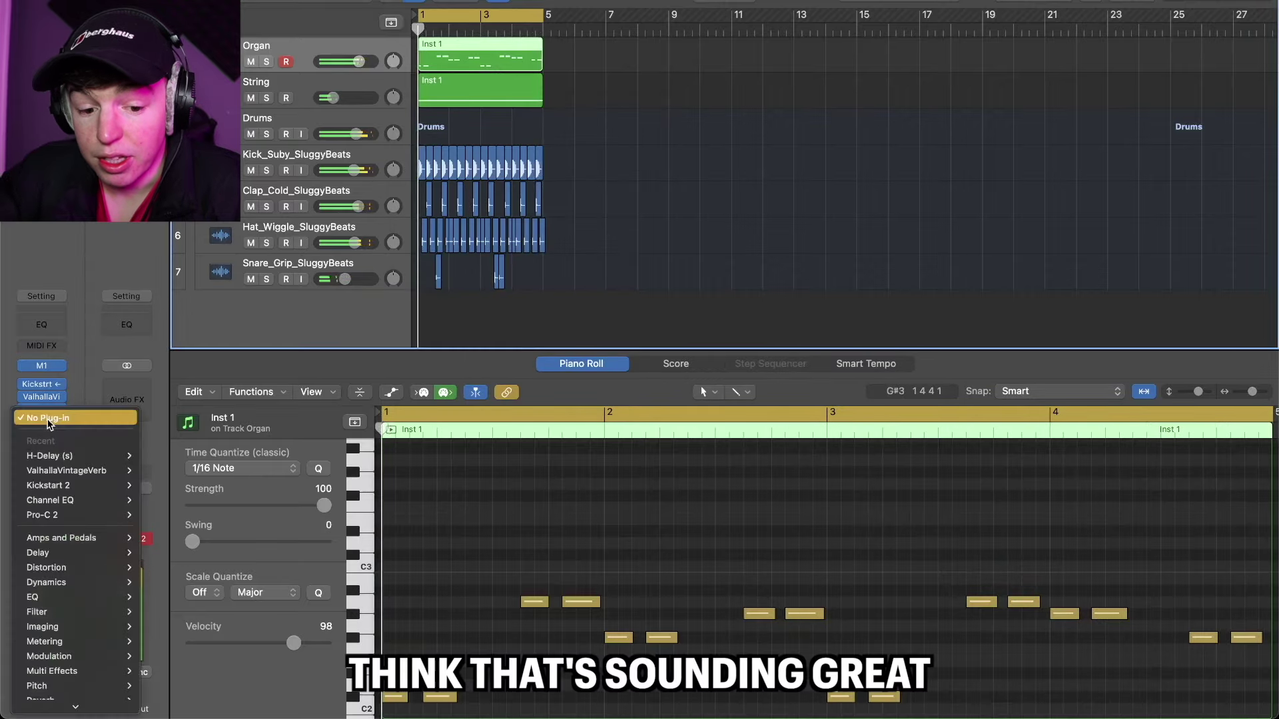
mouse_move(50, 704)
mouse_move(303, 289)
mouse_move(381, 293)
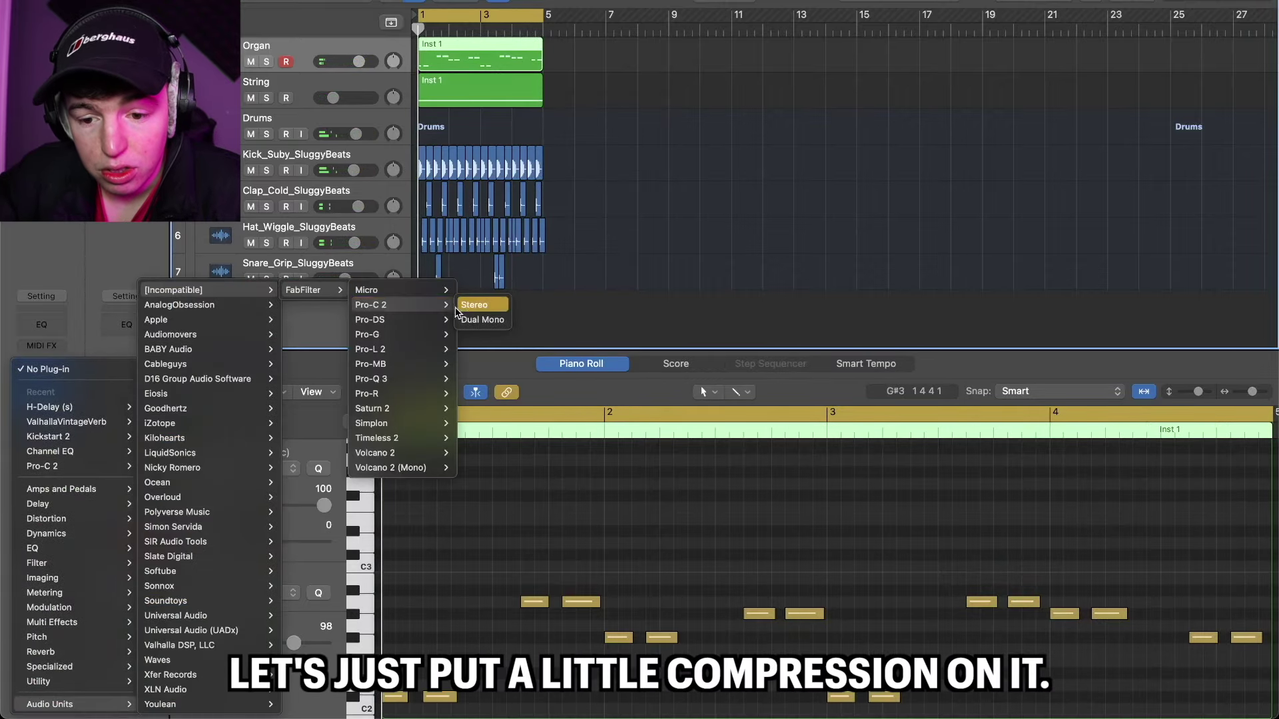
left_click(473, 305)
mouse_move(554, 524)
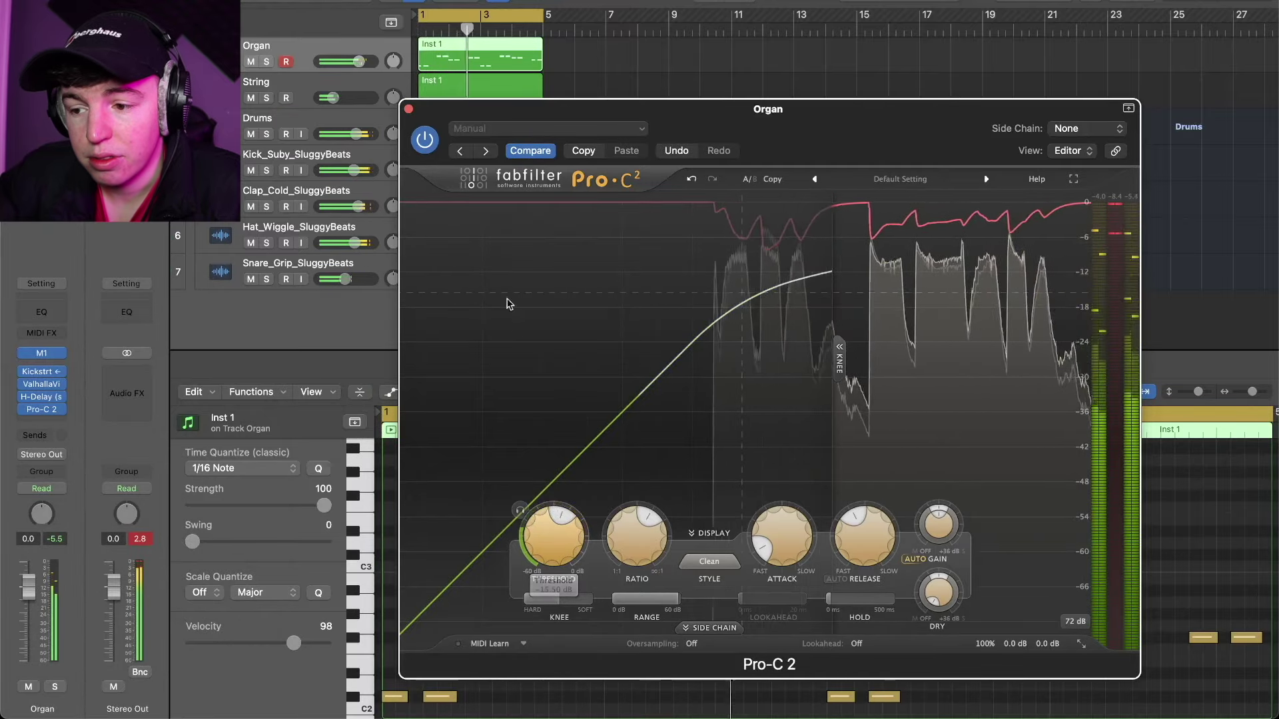
Insert Xfer OTT after the compressor on the Organ track and set its depth to 19%
left_click(41, 421)
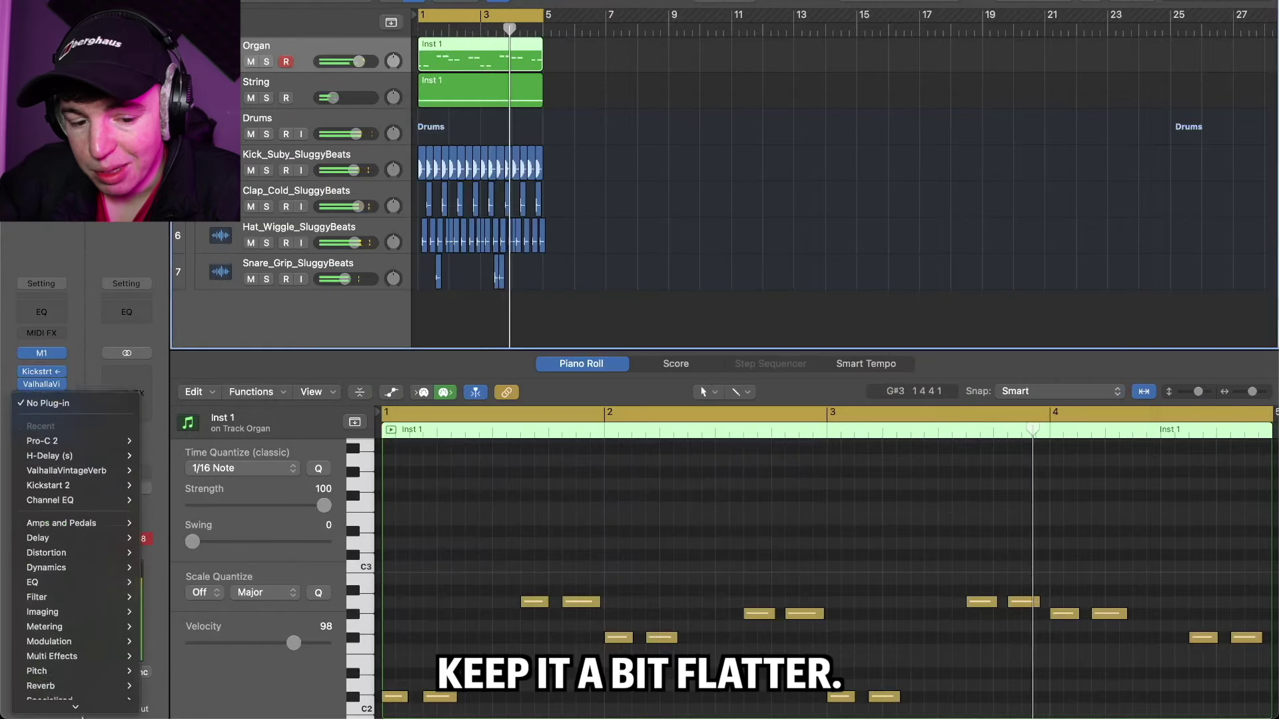
mouse_move(50, 704)
mouse_move(176, 675)
mouse_move(298, 675)
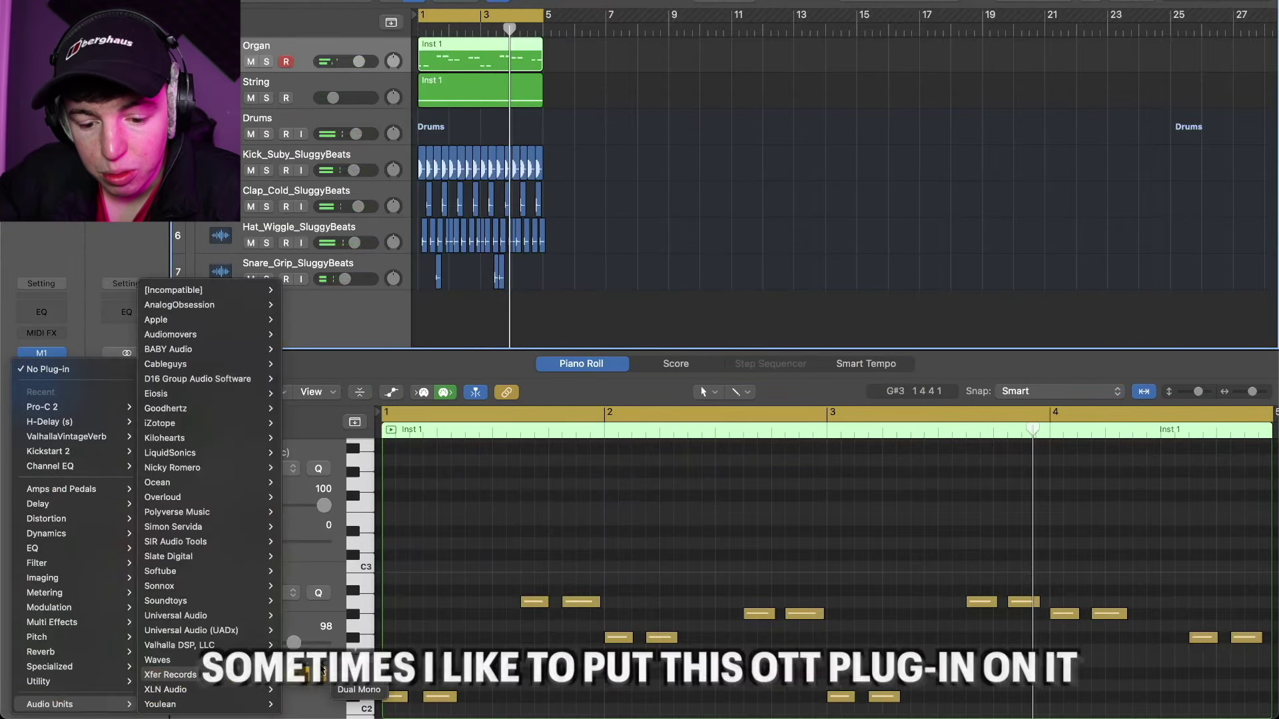
left_click(356, 675)
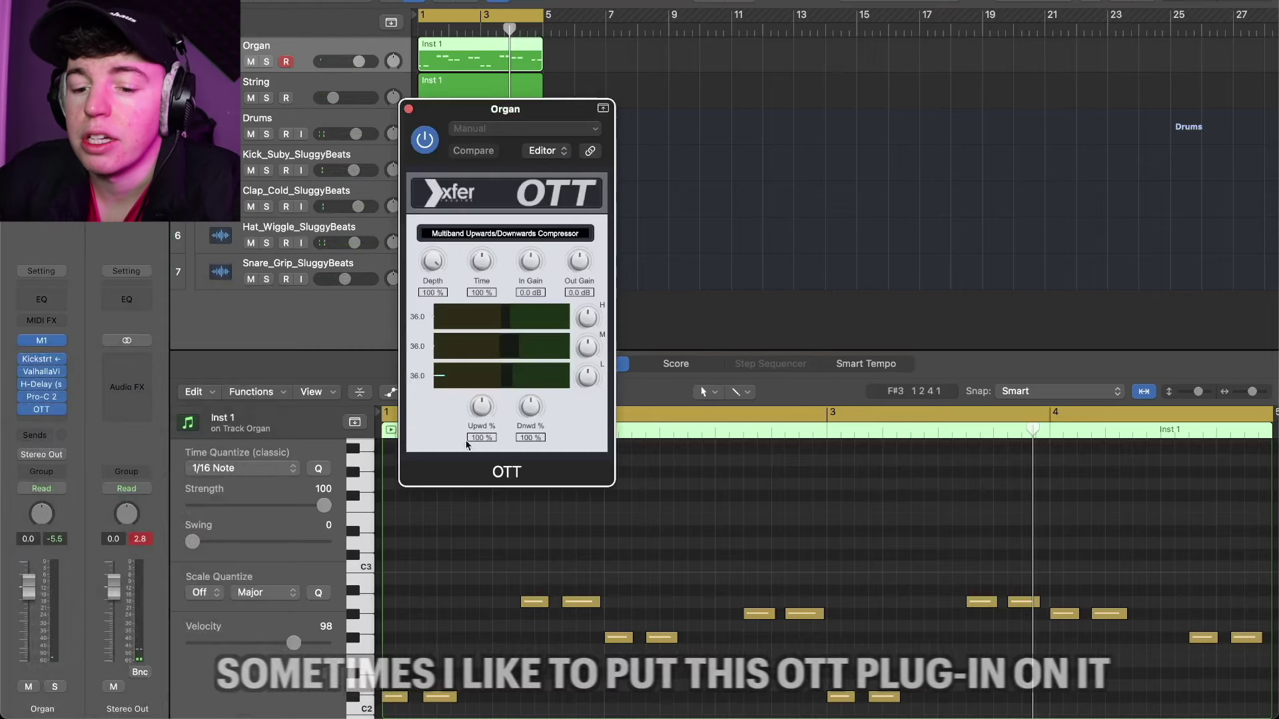
left_click_drag(433, 261, 432, 267)
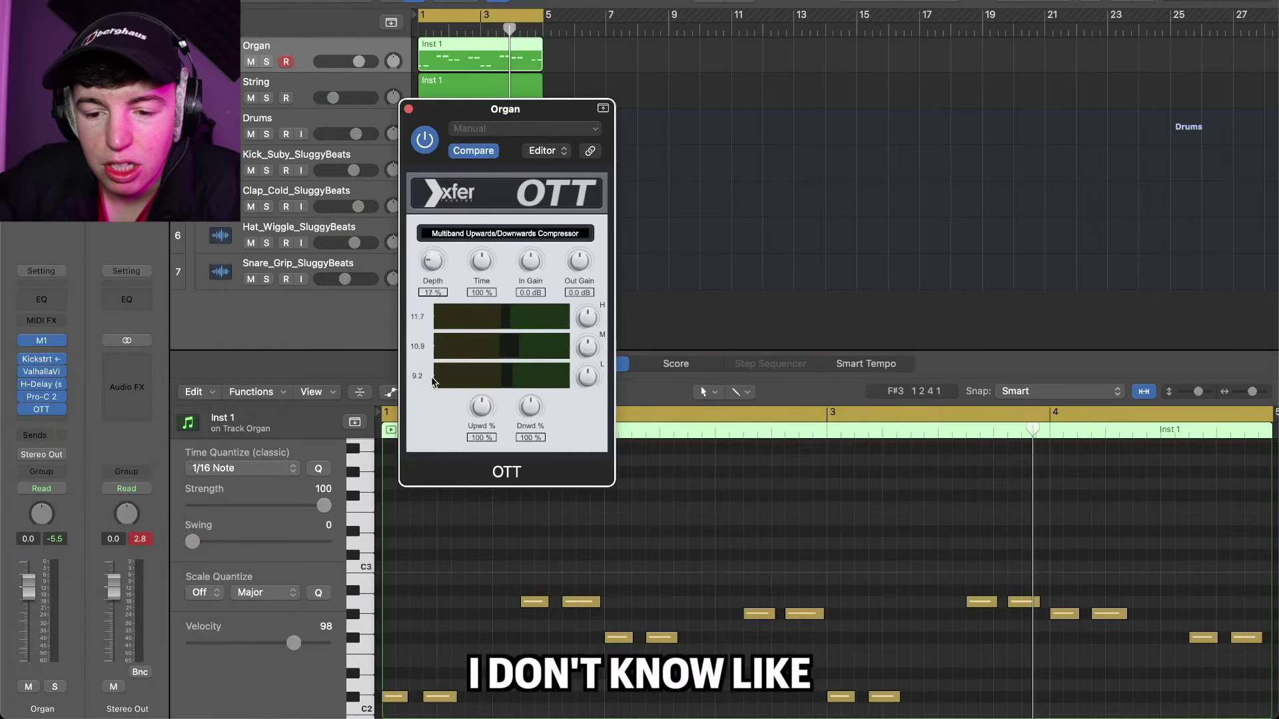
key("space")
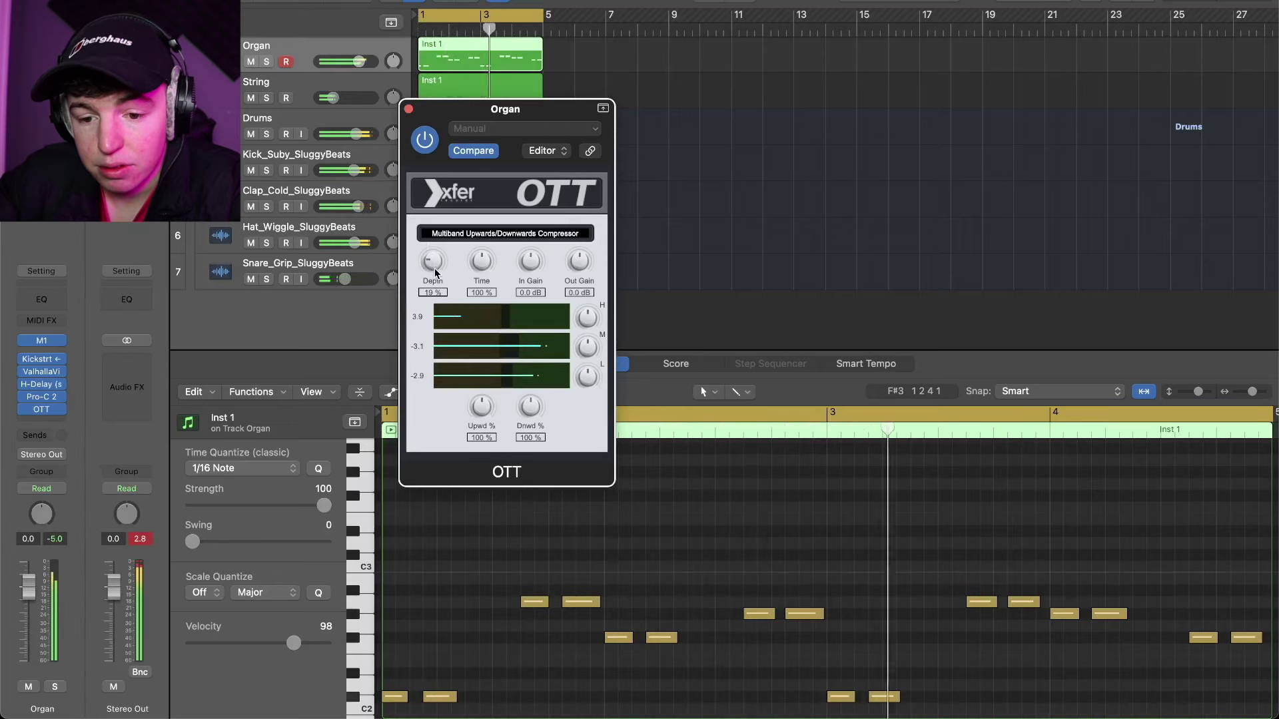
left_click(409, 110)
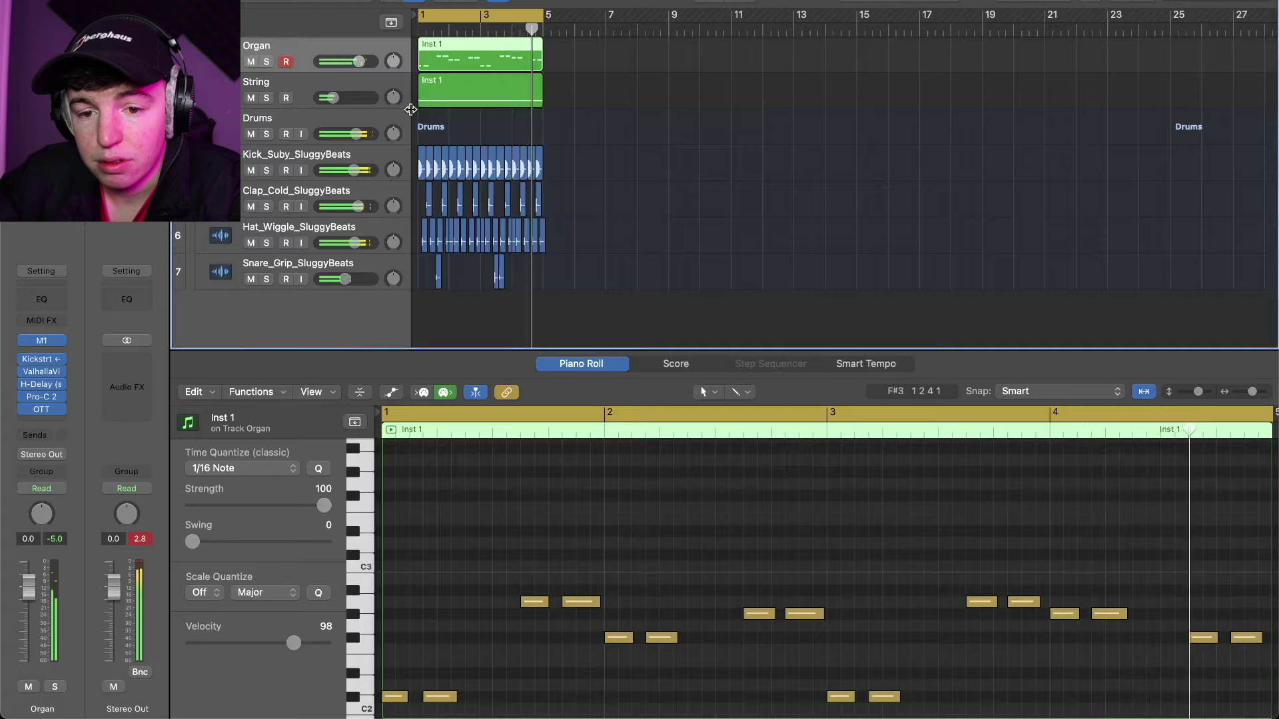
Copy the organ region onto a duplicate of the Organ track and transpose the copied notes down one octave
left_click(47, 420)
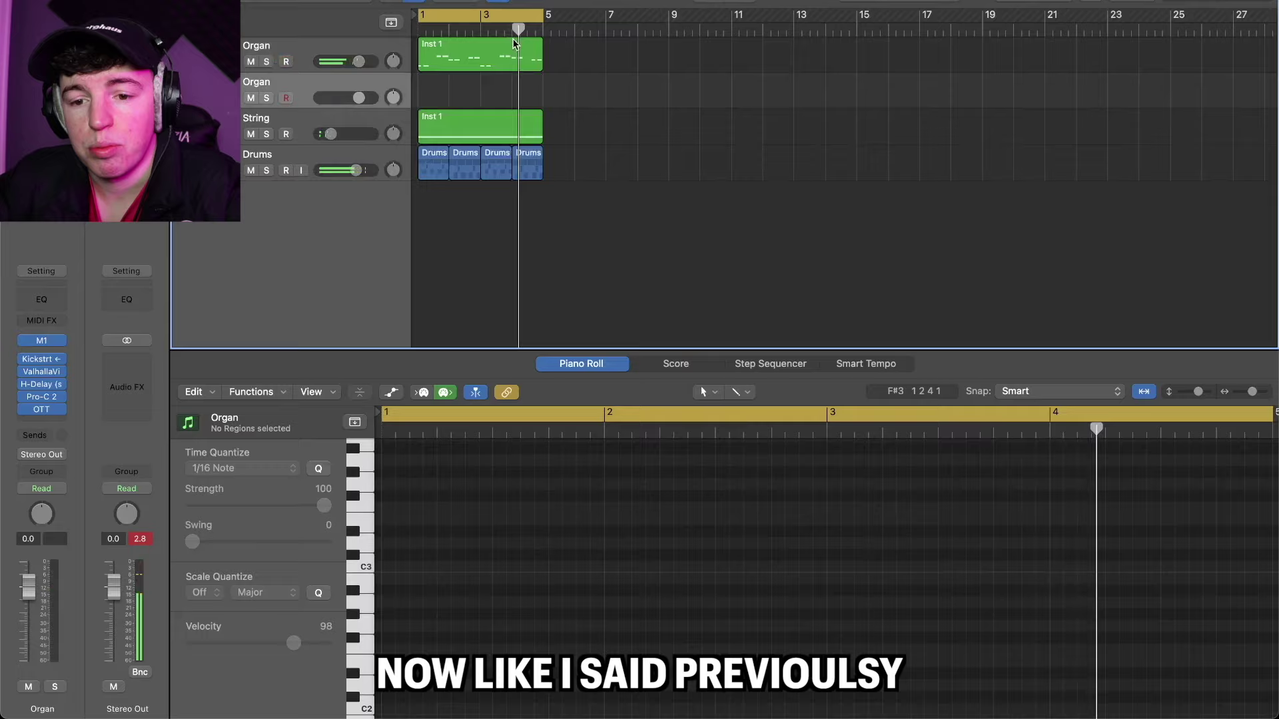
left_click_drag(513, 44, 487, 83)
key("e")
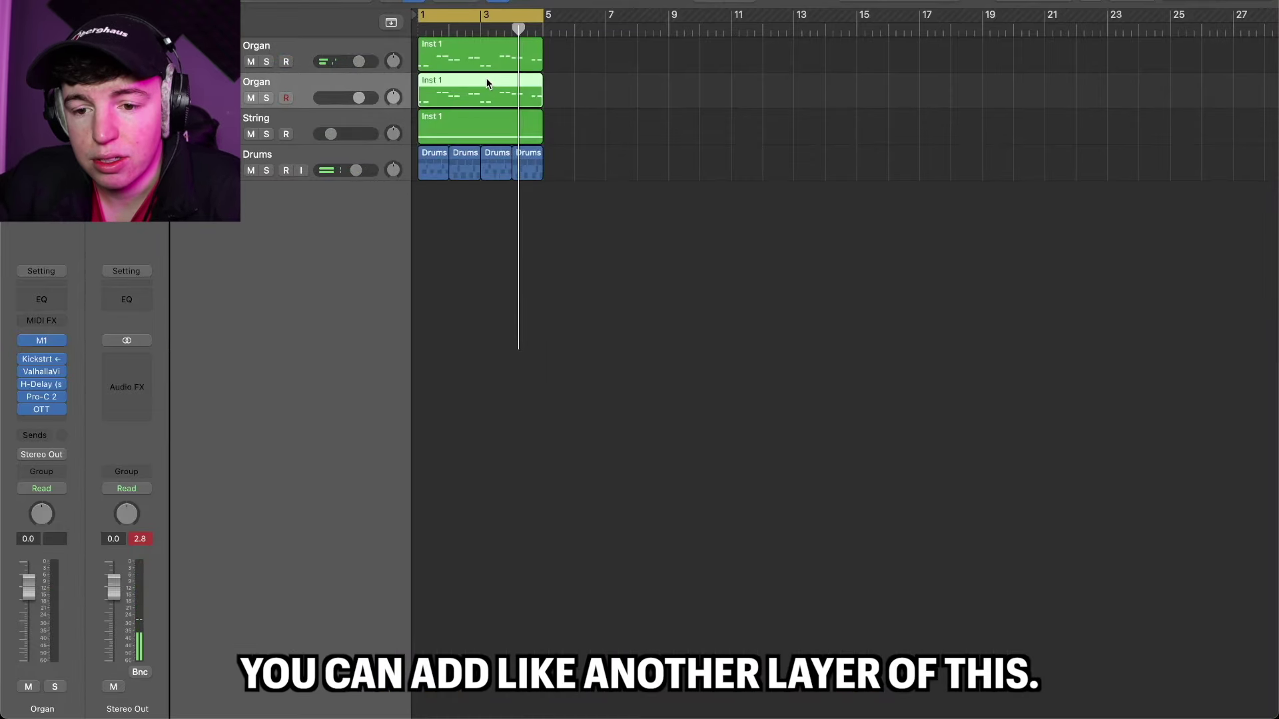
double_click(483, 93)
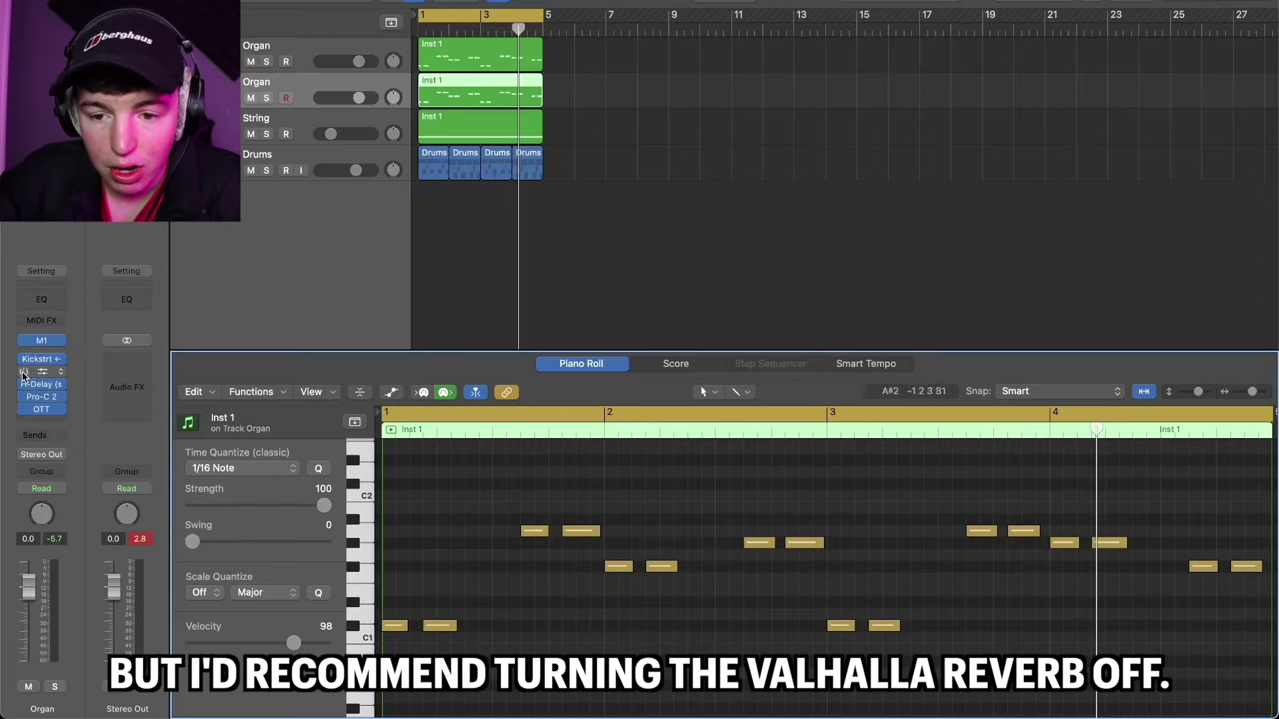
Bypass ValhallaVintageVerb on the lower-octave Organ track and set that track's volume to -5.6 dB
left_click(629, 193)
key("space")
left_click_drag(360, 99, 346, 102)
Browse to the Stems folder of the Close drum loop in the Turbo kit and audition Top Loop.wav
left_click(1144, 2)
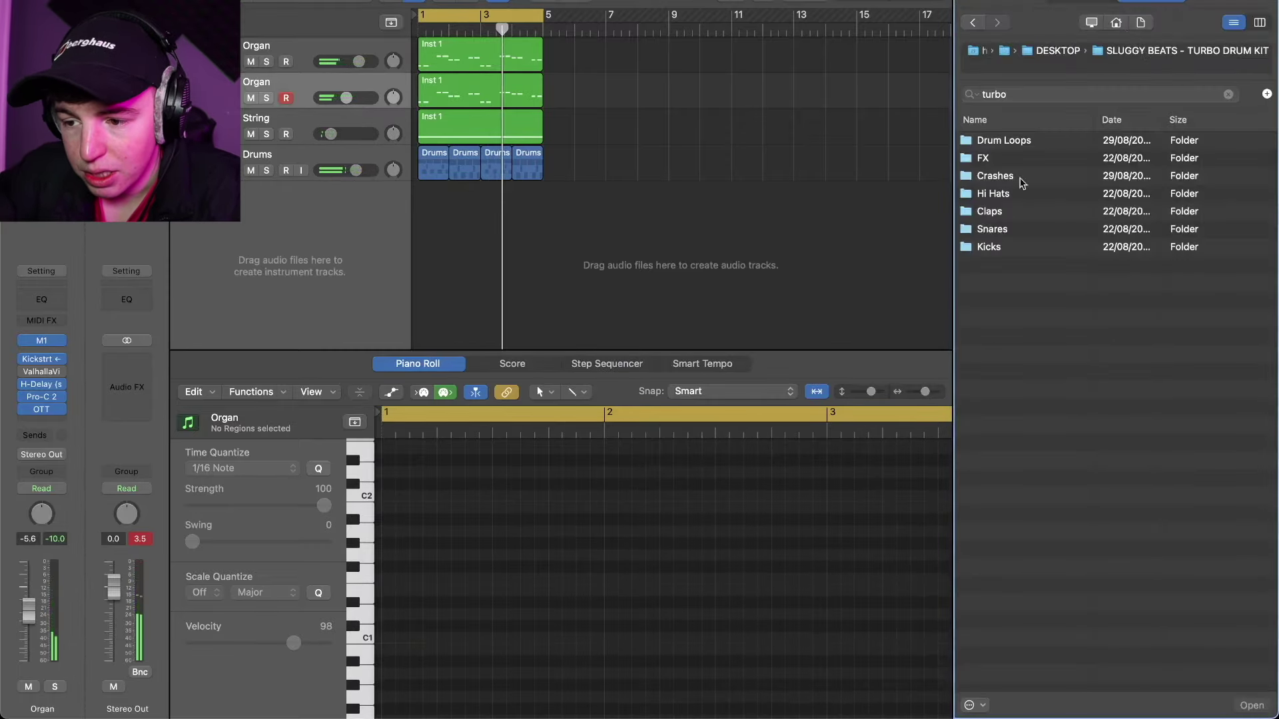
double_click(999, 142)
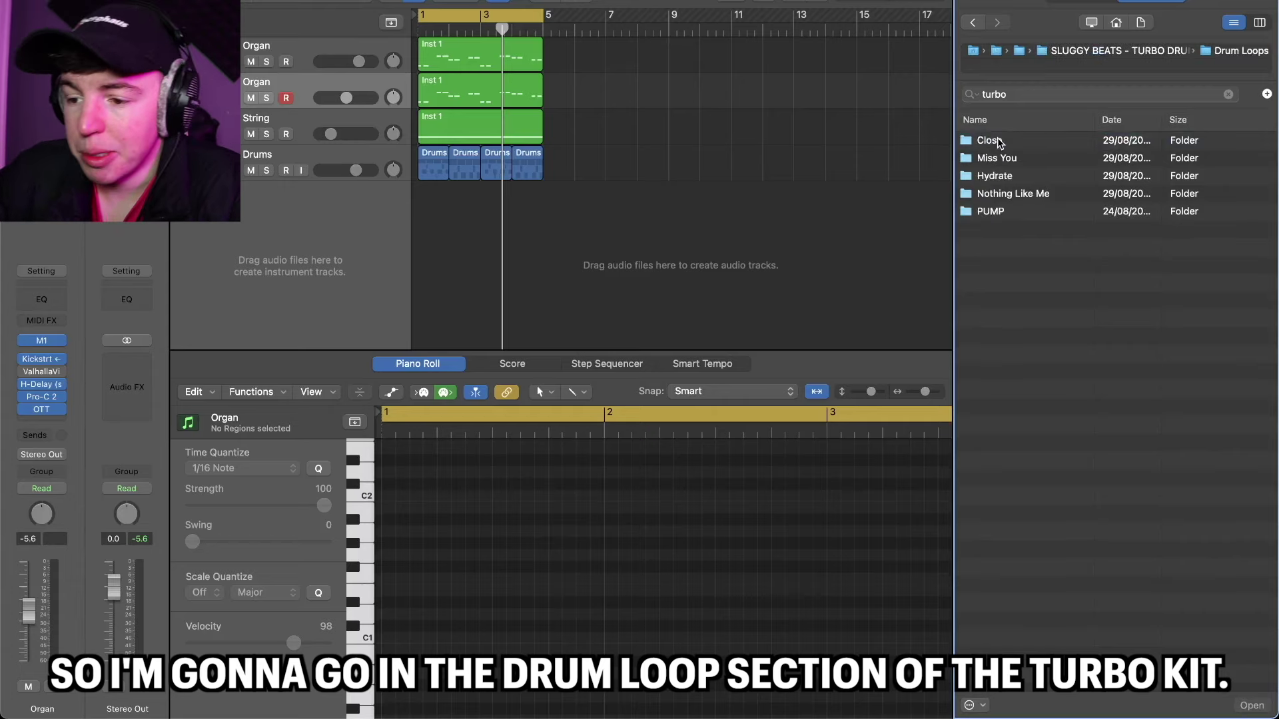
double_click(1002, 141)
double_click(1007, 141)
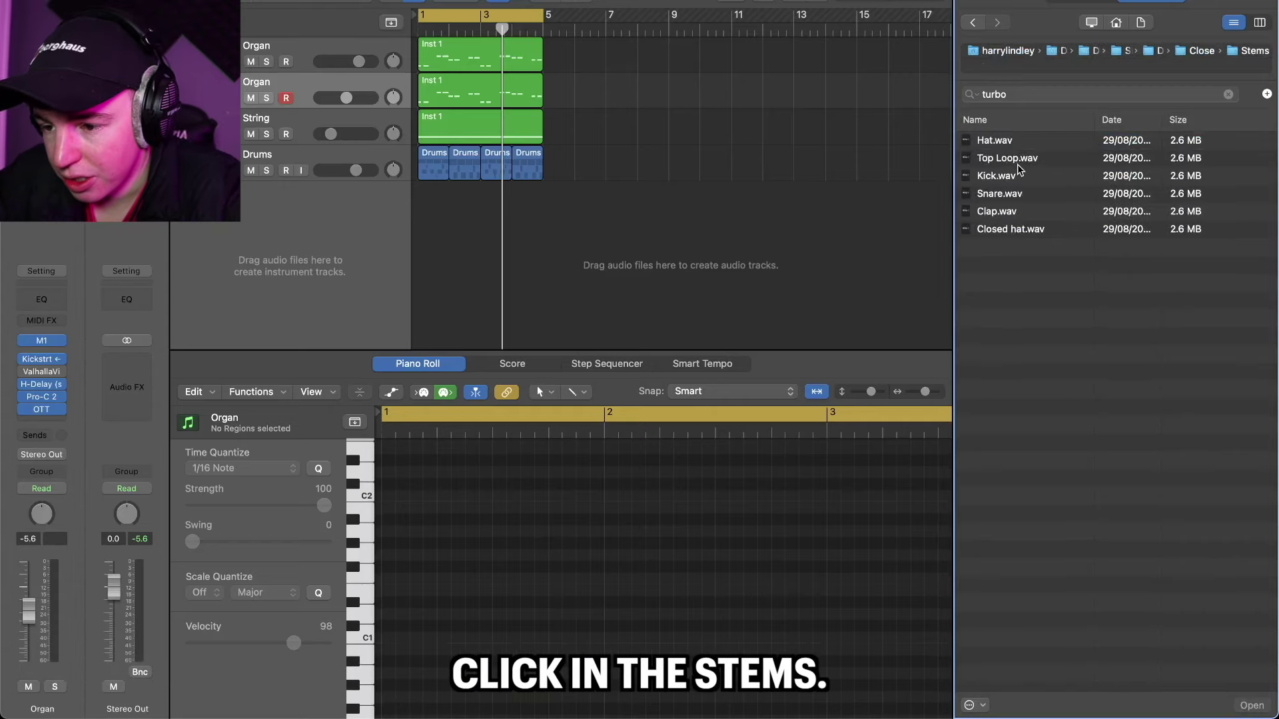
left_click(1015, 163)
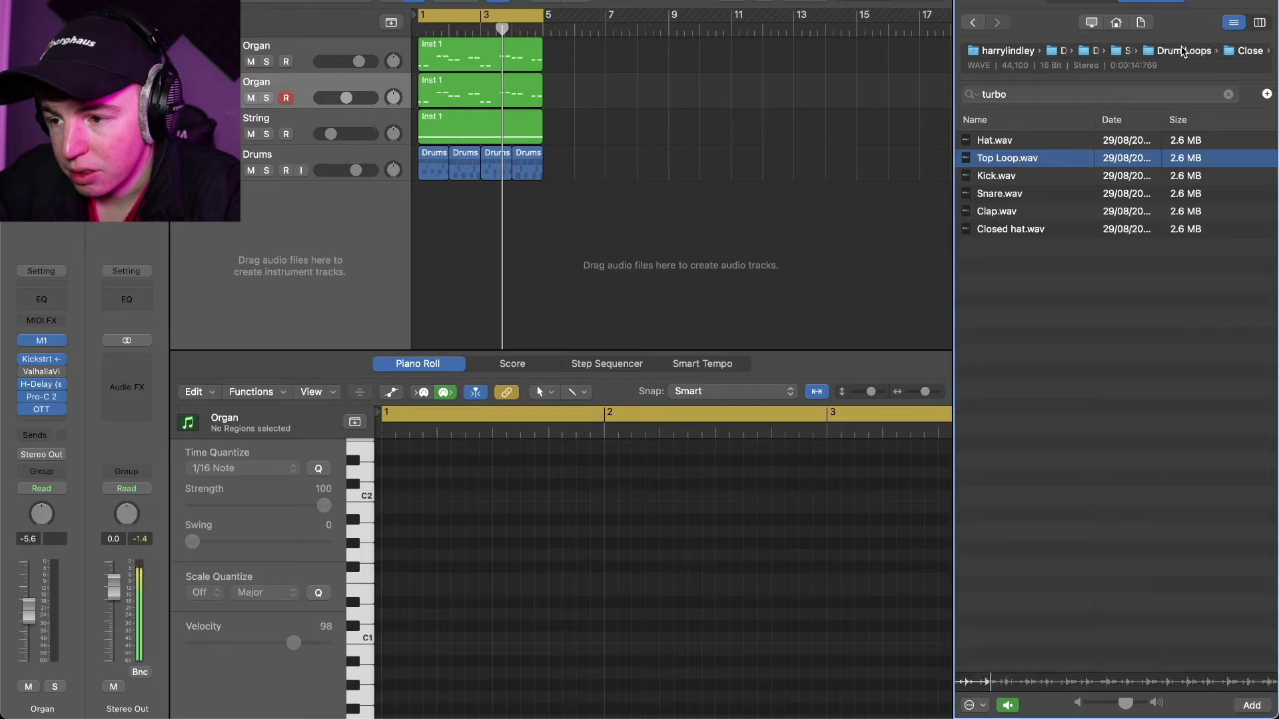
Add Tambourine.wav from the Miss You loop's Stems folder as a new track at bar 1, with volume at -18.5 dB
left_click(1183, 52)
double_click(996, 158)
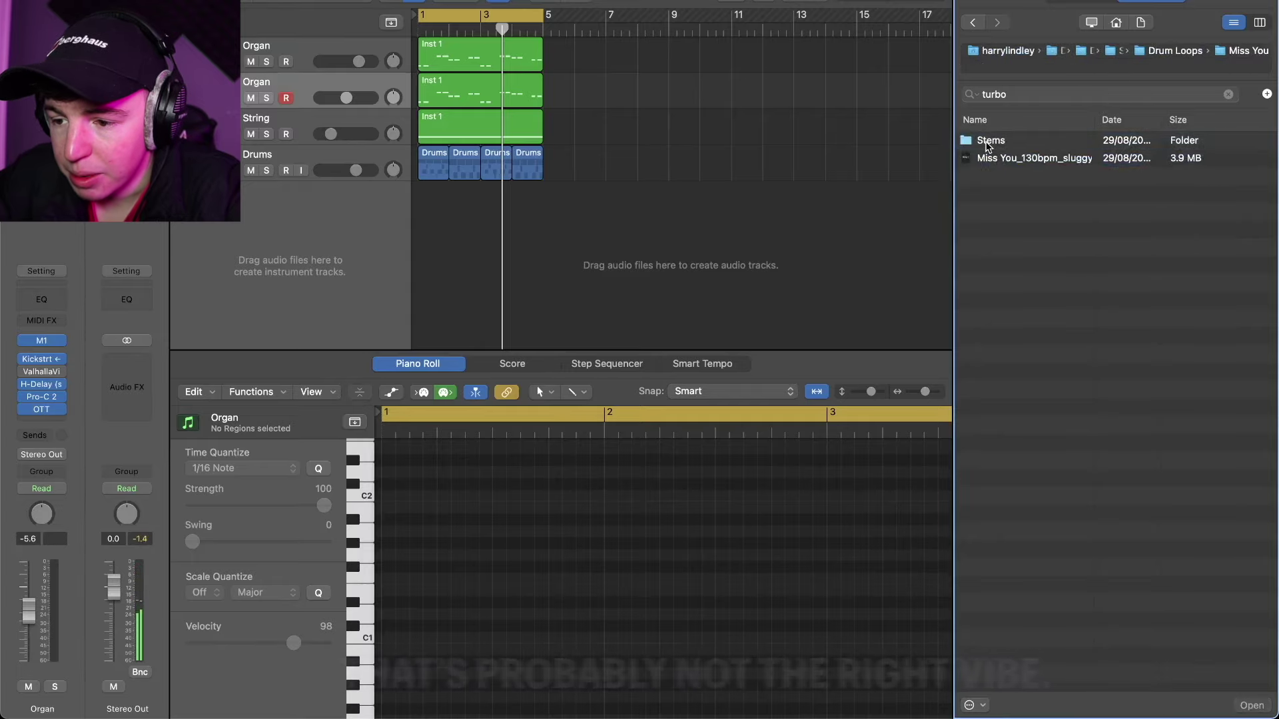
double_click(988, 141)
left_click_drag(1043, 177, 433, 226)
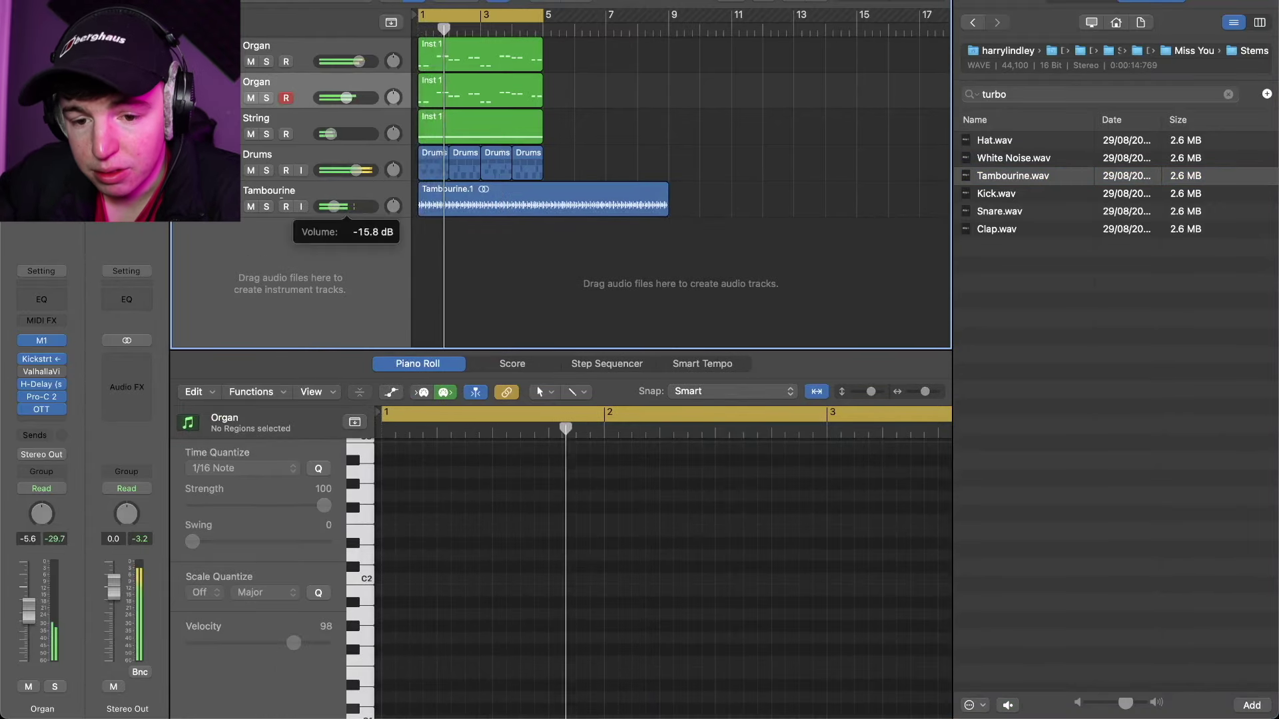
Move the Tambourine track into the Drums stack above the snare track and repeat the four-bar regions for another four bars
left_click(193, 164)
scroll(313, 299, "down", 4)
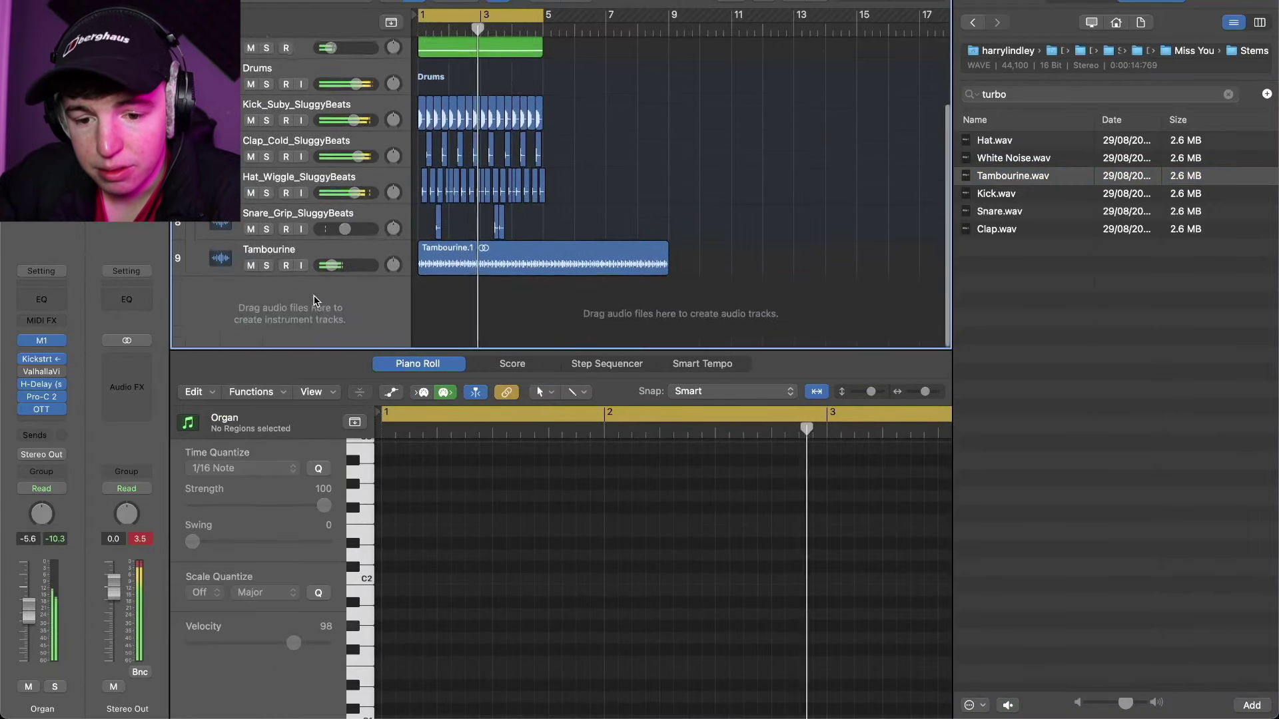
left_click_drag(311, 255, 312, 220)
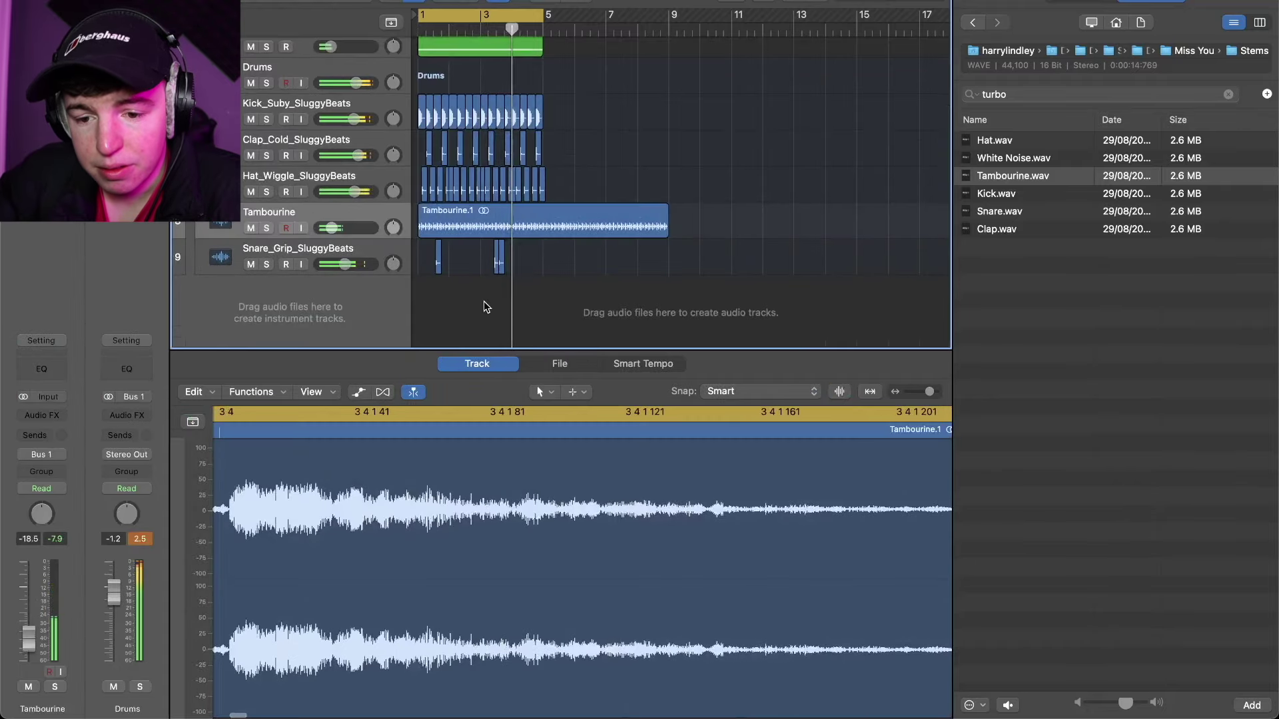
mouse_move(344, 265)
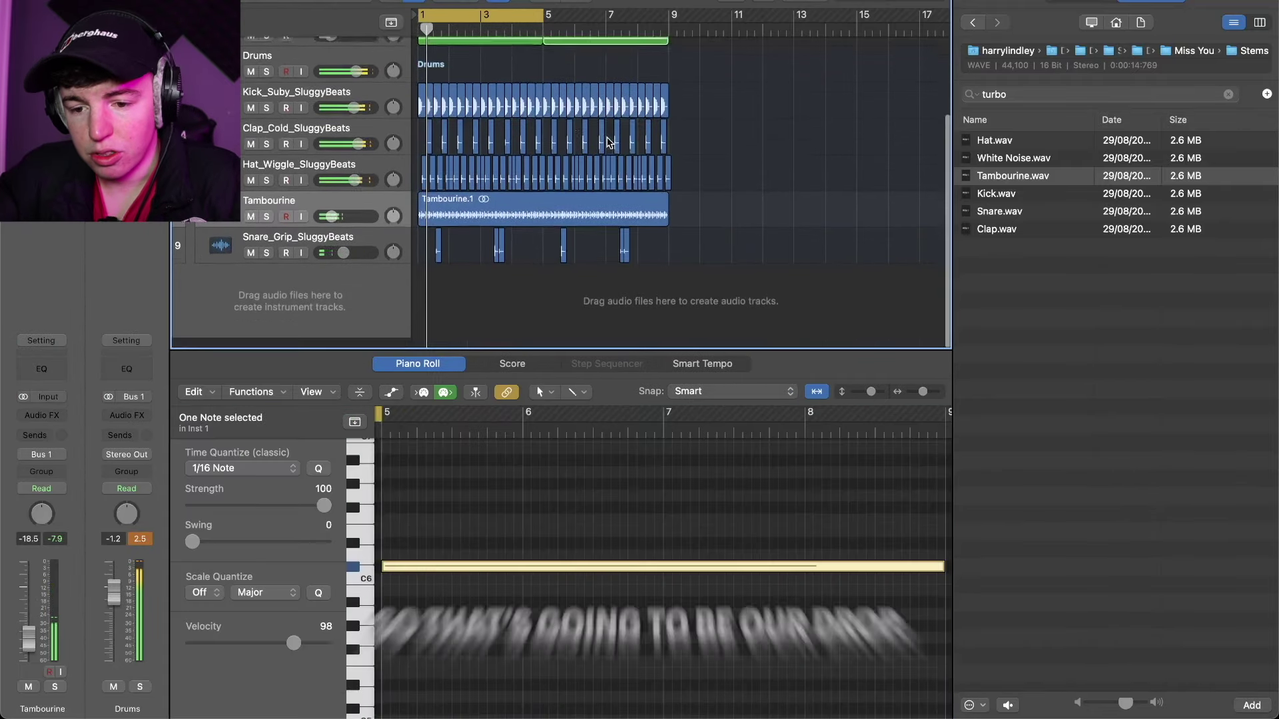
Hide the file browser and move all regions together so the eight-bar section starts at bar 9
key("f")
scroll(823, 163, "up", 3)
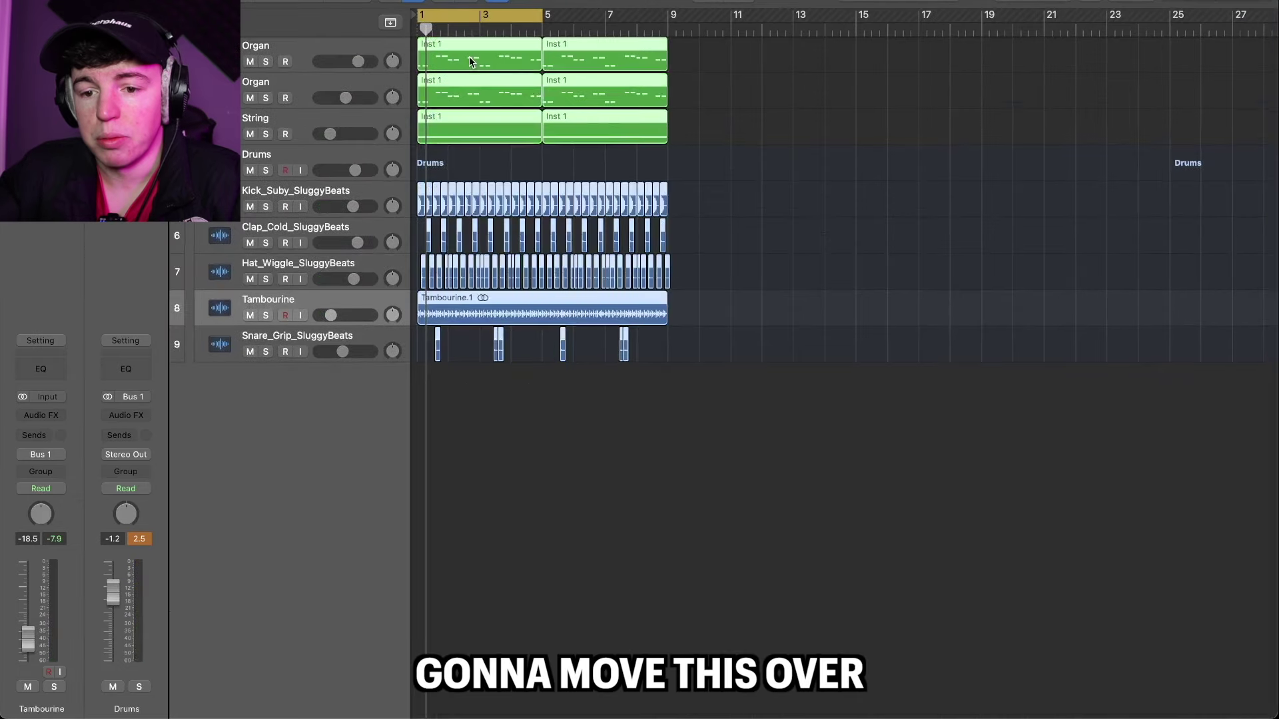
left_click_drag(469, 61, 720, 62)
left_click(643, 88)
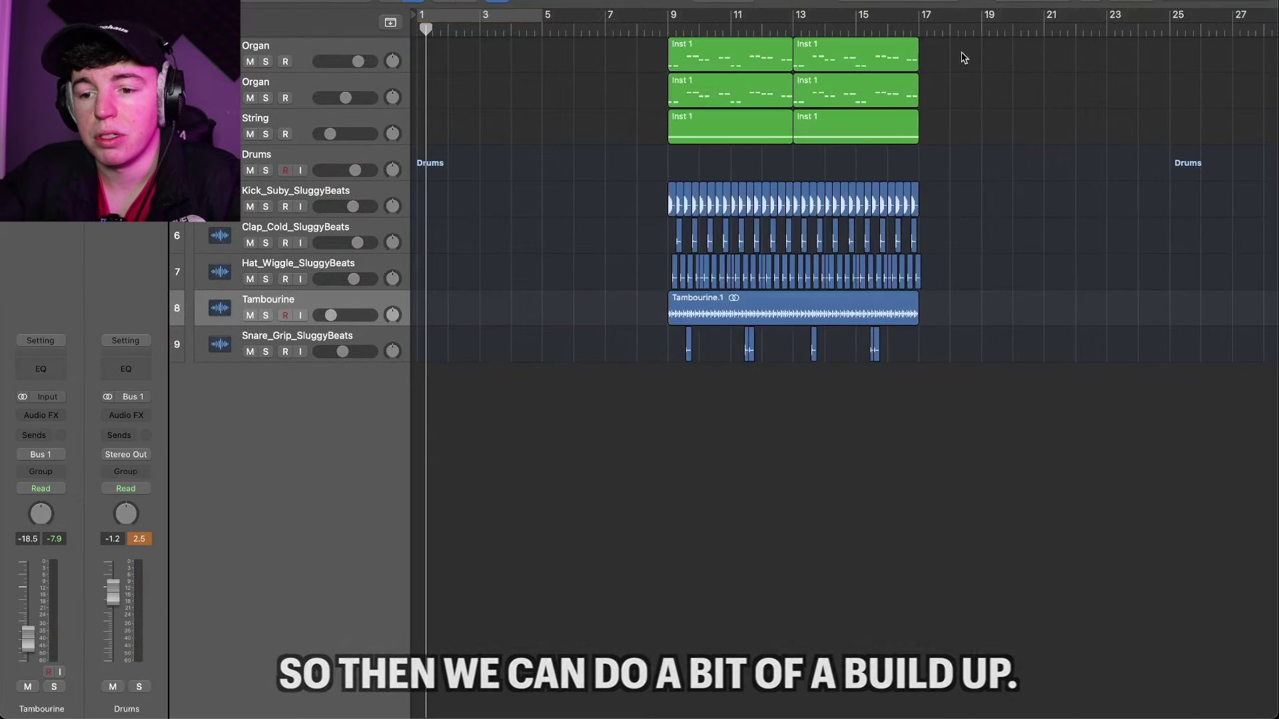
Copy the two regions of the upper Organ track to bar 1 and add claps from bar 5 up to bar 8
left_click_drag(961, 52, 753, 56)
left_click_drag(687, 55, 437, 53)
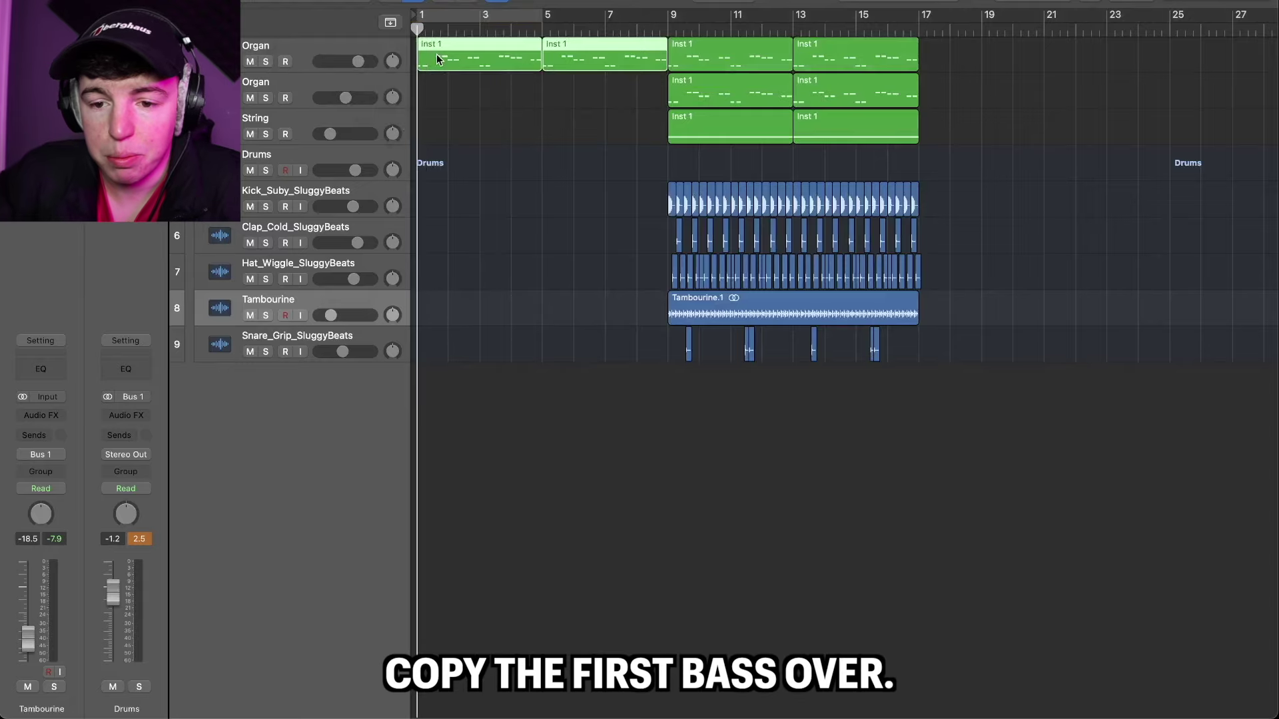
left_click(444, 149)
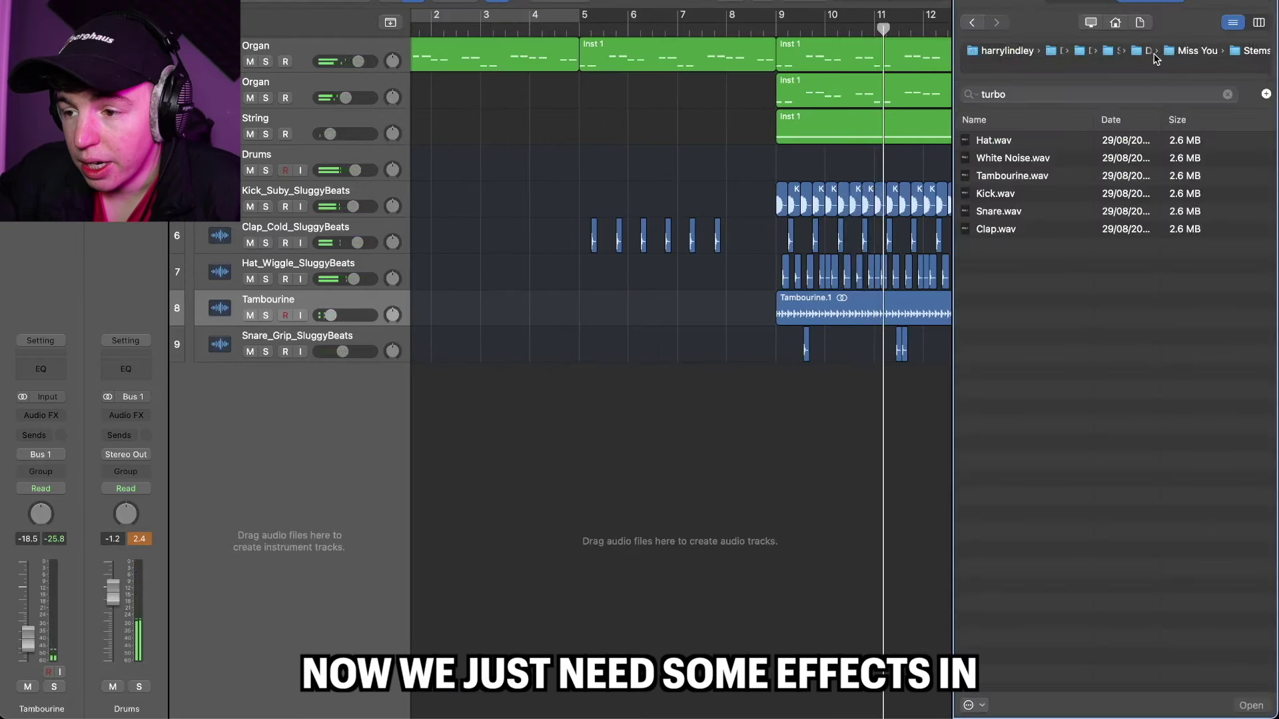
Add Riser_Horror_SluggyBeats from the Turbo kit's FX Risers folder as a new track, rising towards bar 8
left_click(1151, 58)
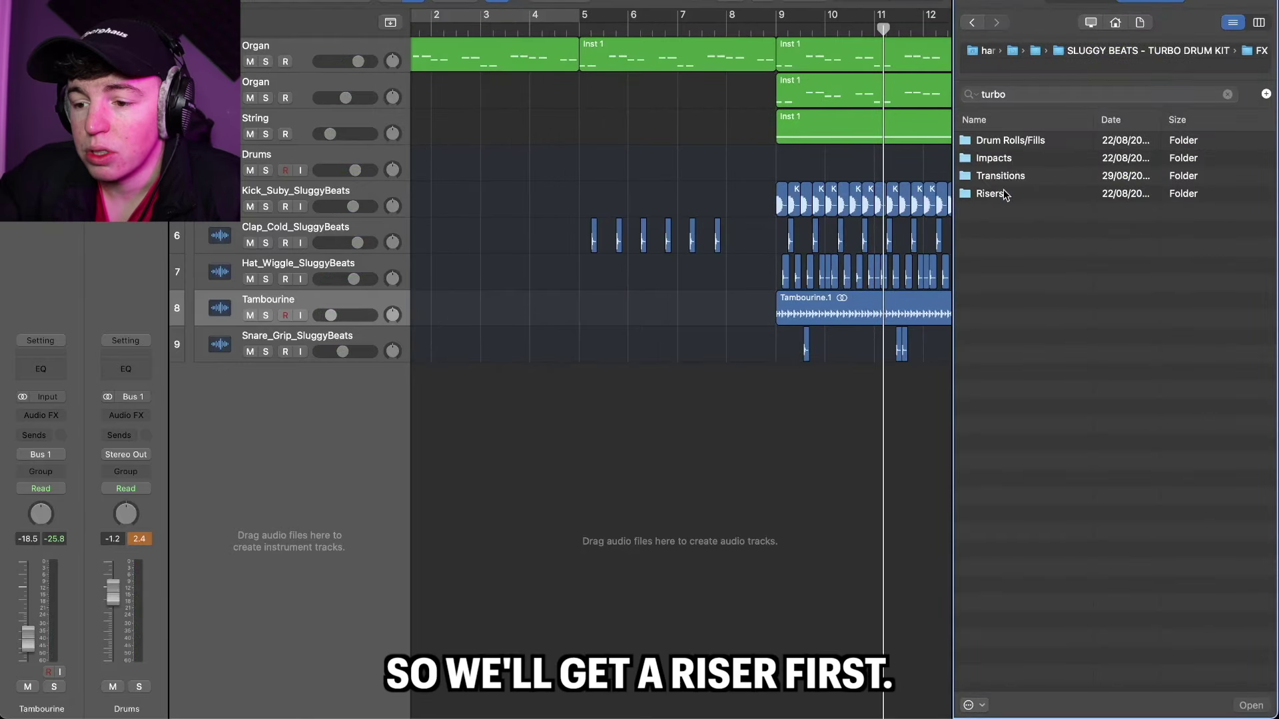
double_click(1003, 191)
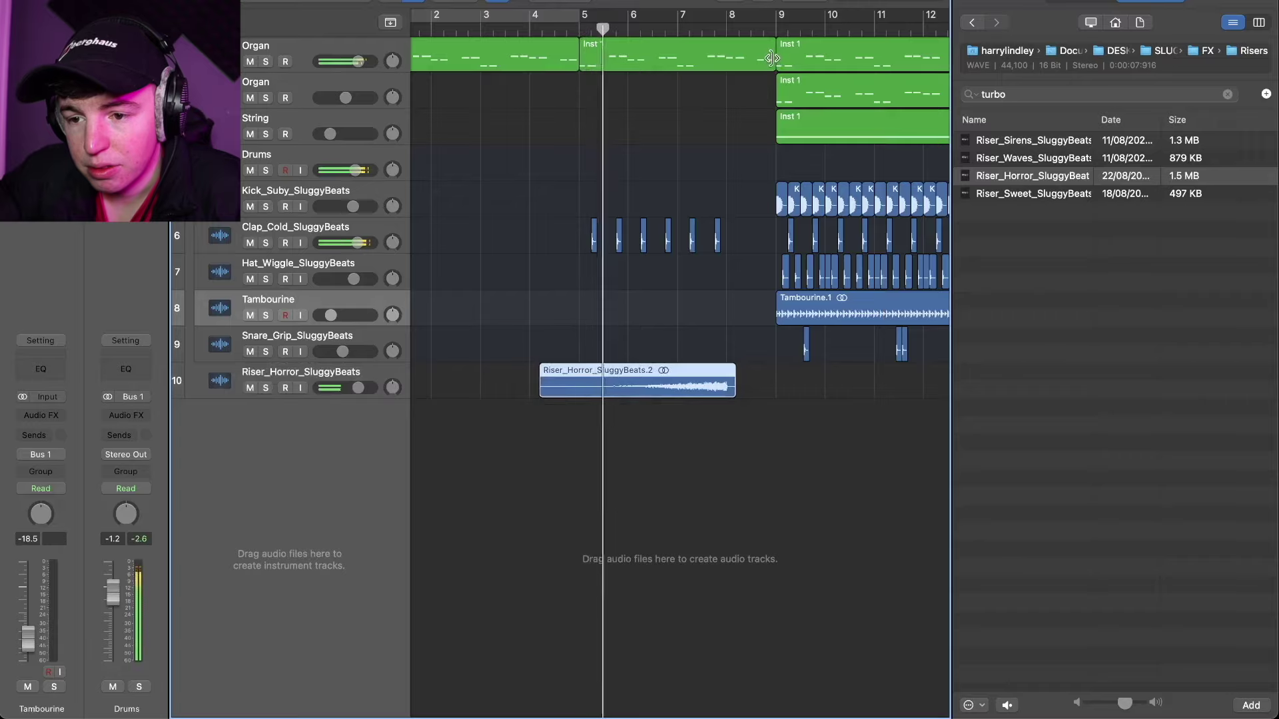
Shorten the upper Organ's second region to end at bar 8 and lower the riser track's volume
left_click_drag(775, 58, 723, 58)
left_click_drag(358, 388, 333, 388)
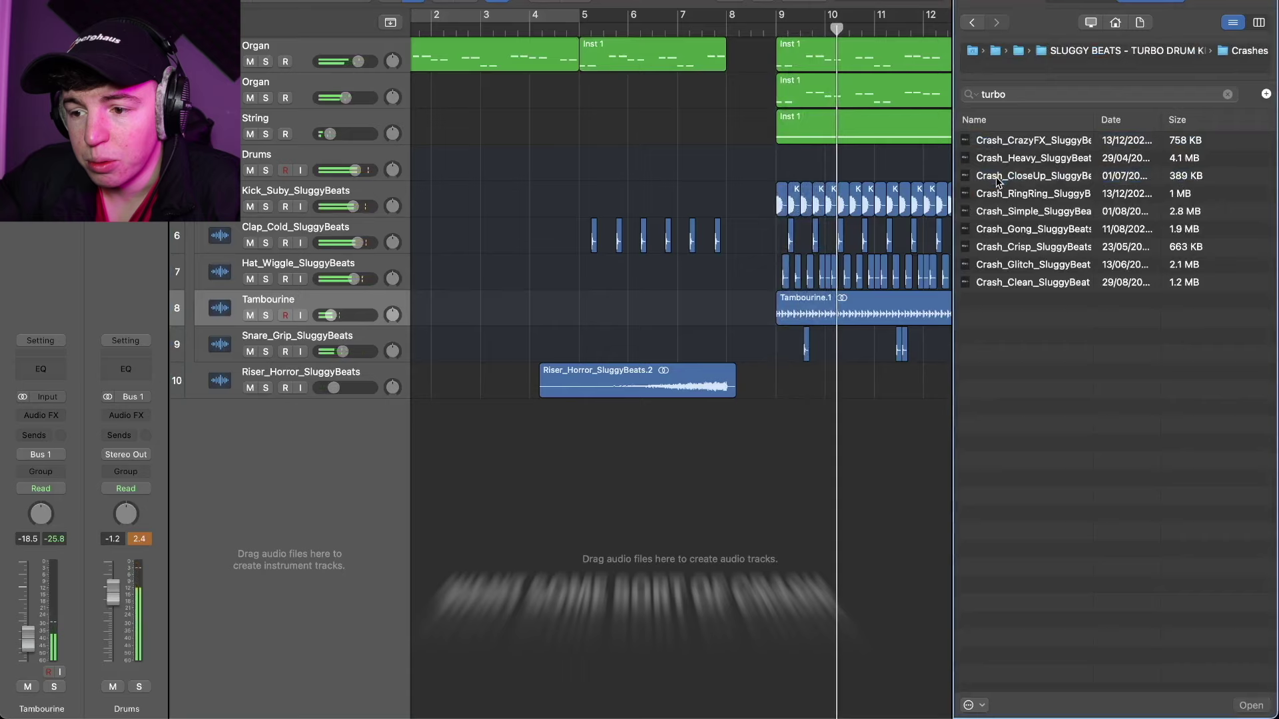
Audition the kit's crashes and add Crash_Crisp_SluggyBeats as a new track at bar 8
left_click(1157, 158)
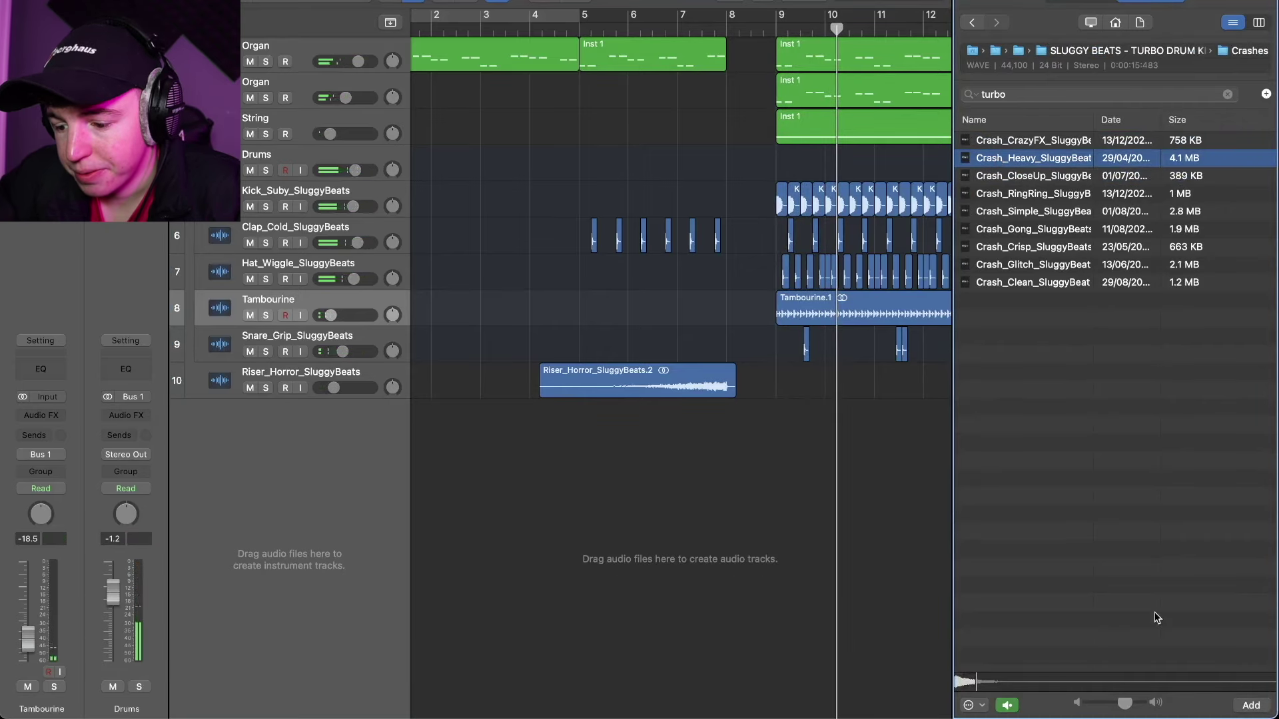
left_click_drag(1052, 247, 824, 424)
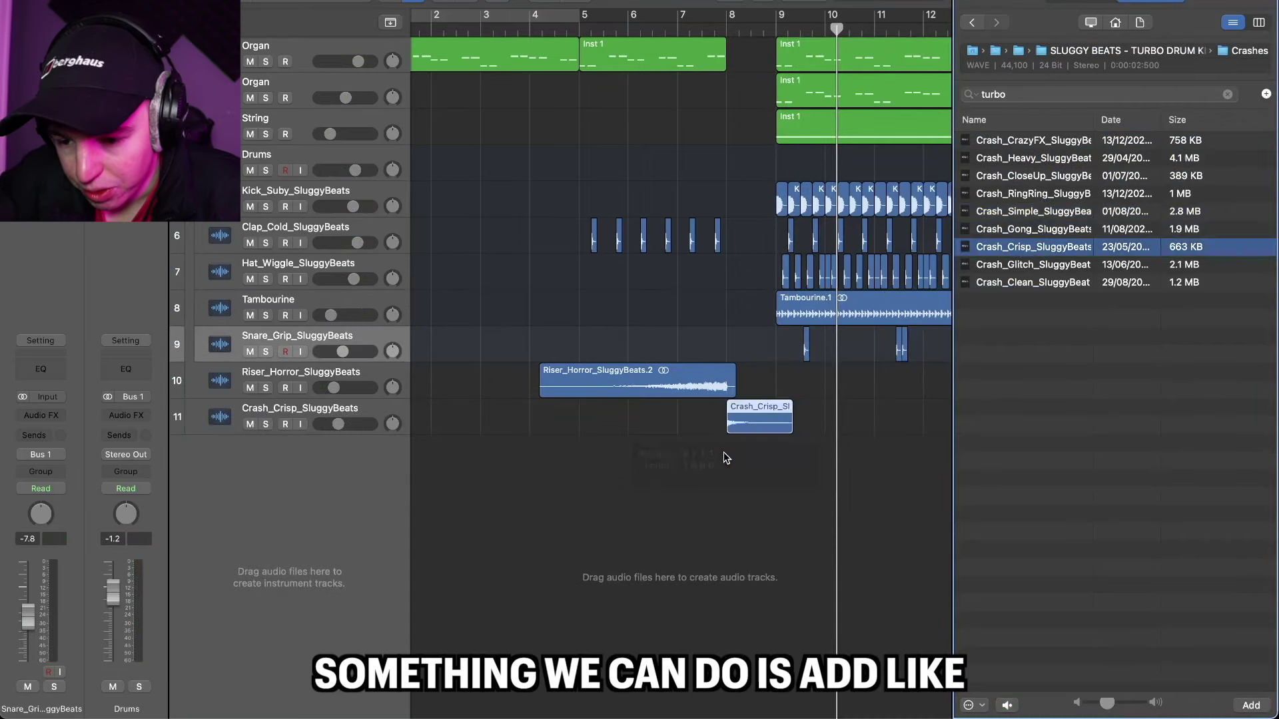
Copy the Crash_Crisp region onto the remaining beats of bar 8 and onto the start of bar 9
scroll(725, 457, "up", 5)
scroll(825, 425, "right", 4)
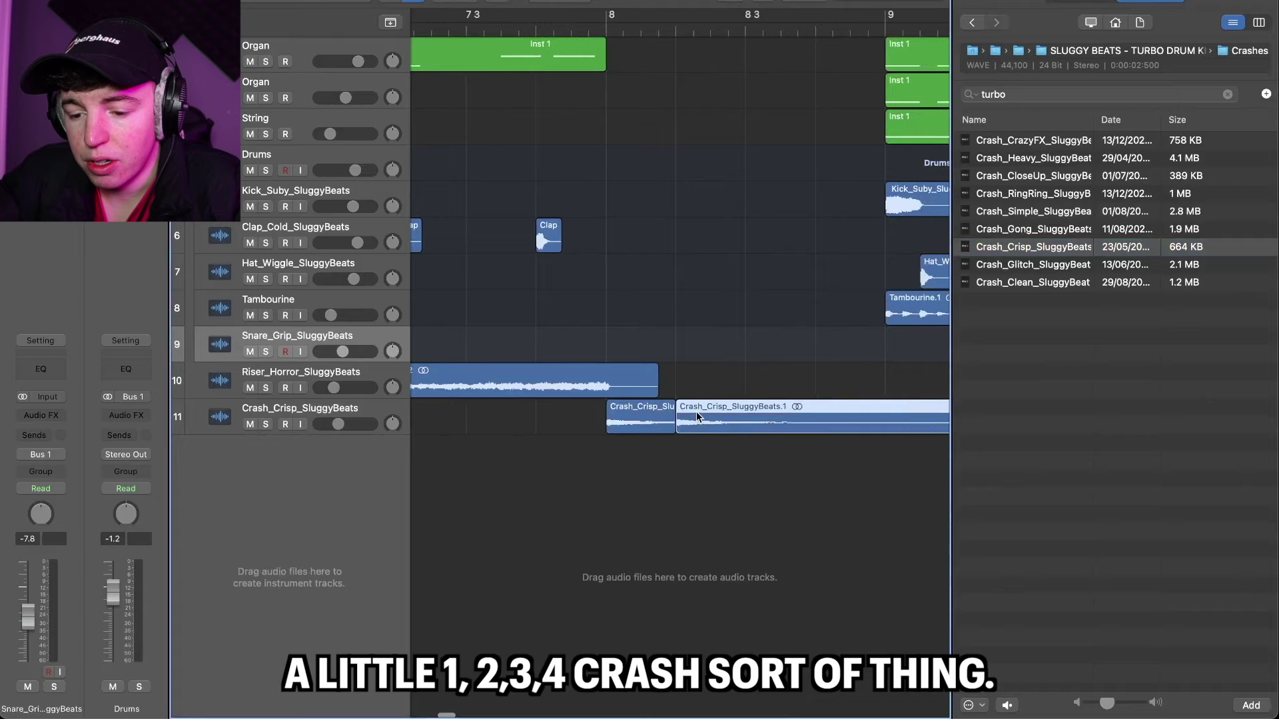
left_click_drag(697, 417, 768, 416)
left_click_drag(768, 416, 913, 418)
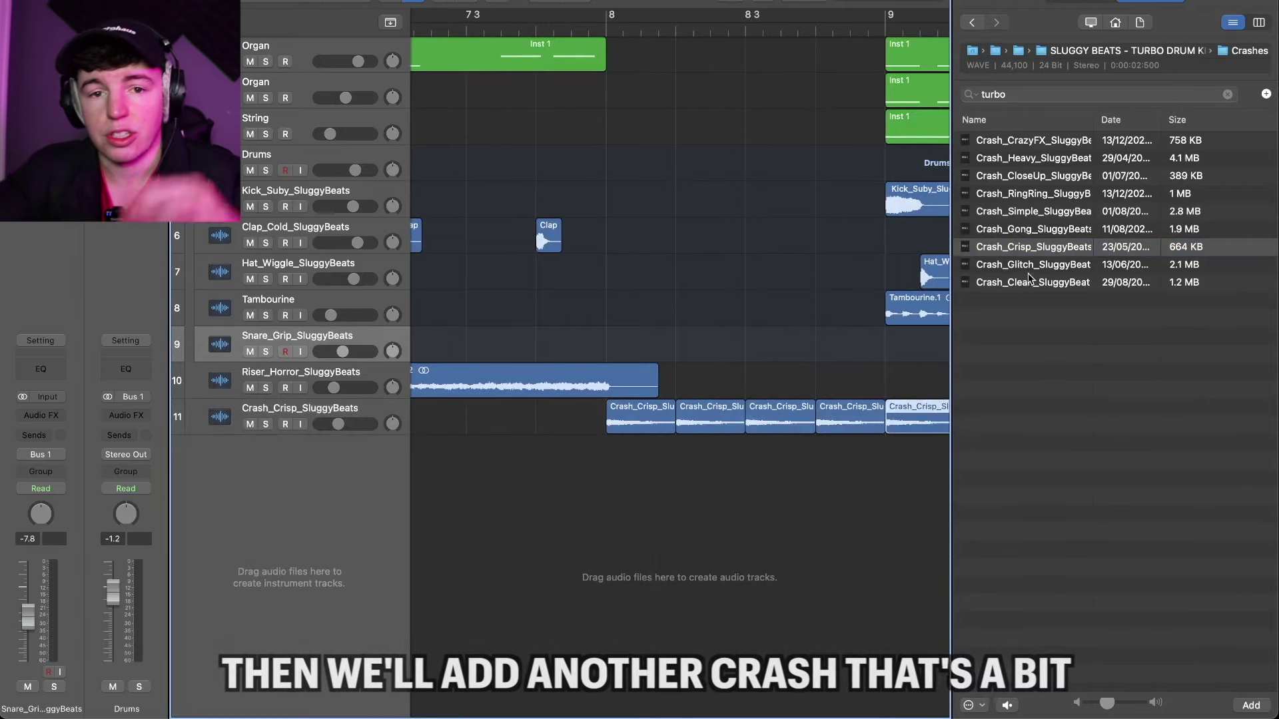
Audition Crash_CrazyFX and Crash_Heavy, add Crash_Heavy_SluggyBeats as a new track with hits at bars 8 and 9, and hide the file browser
left_click(1026, 141)
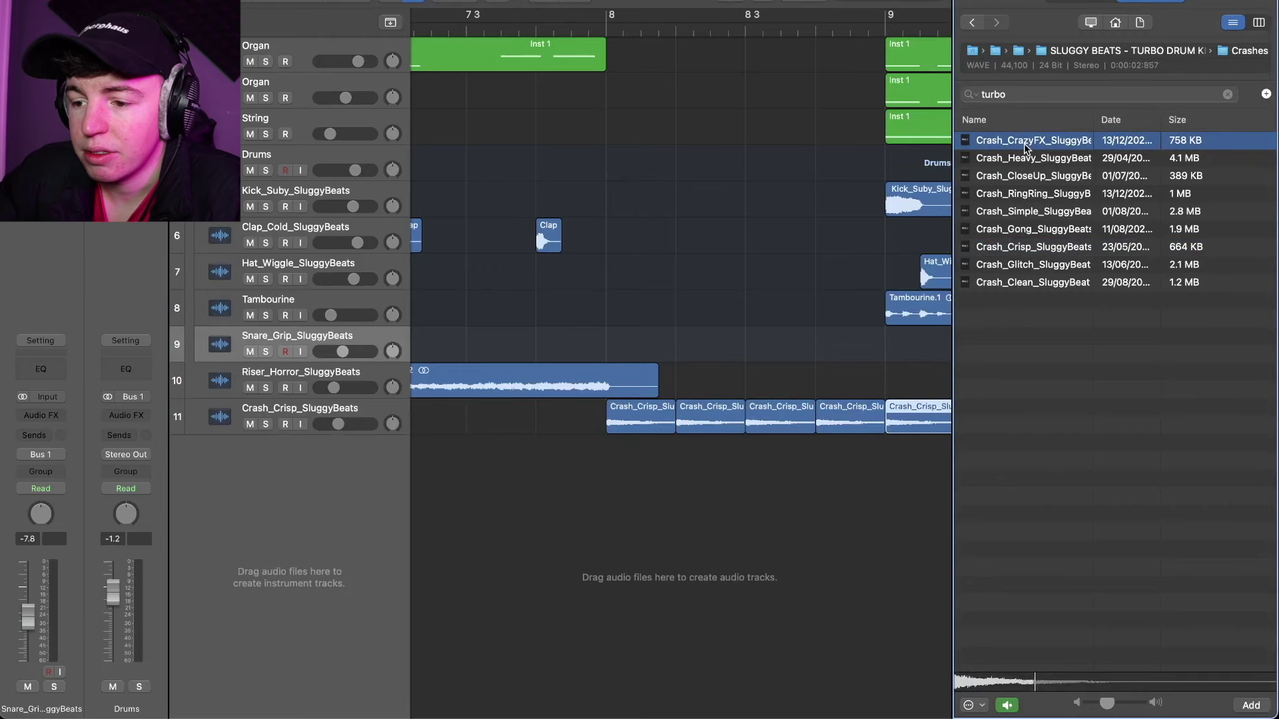
key("Down")
key("Up")
left_click_drag(1037, 162, 1059, 433)
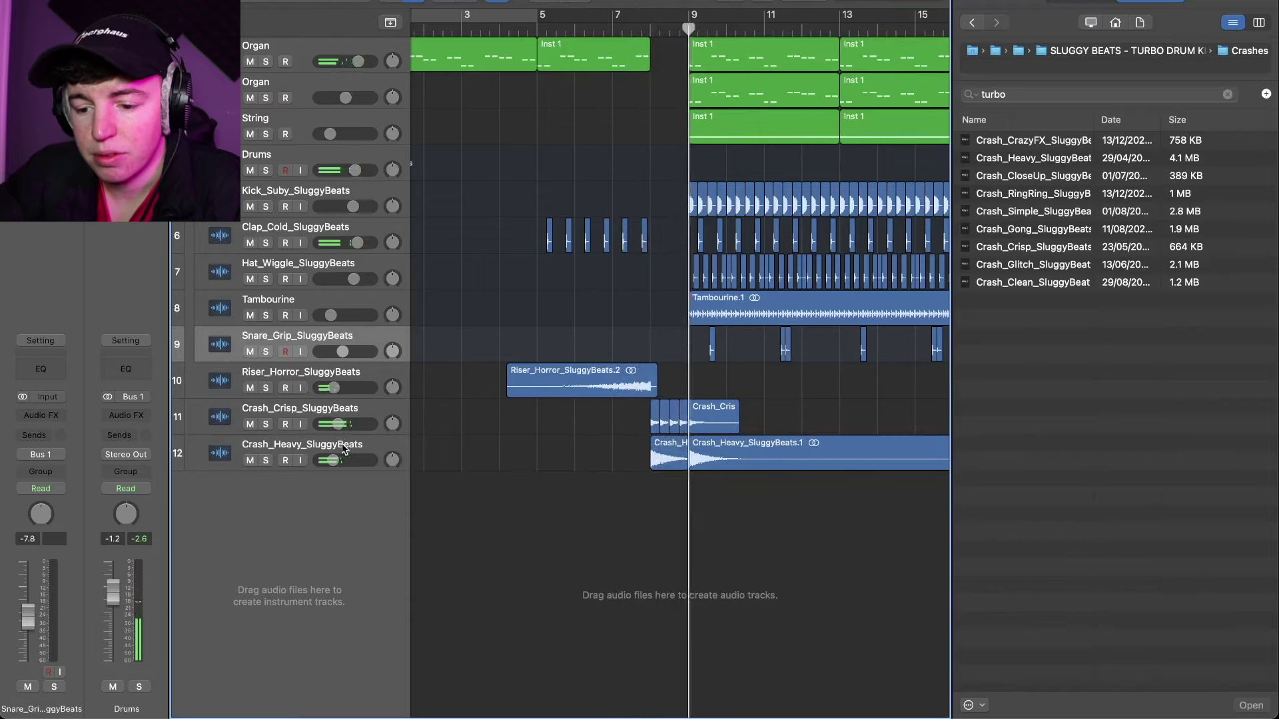
key("f")
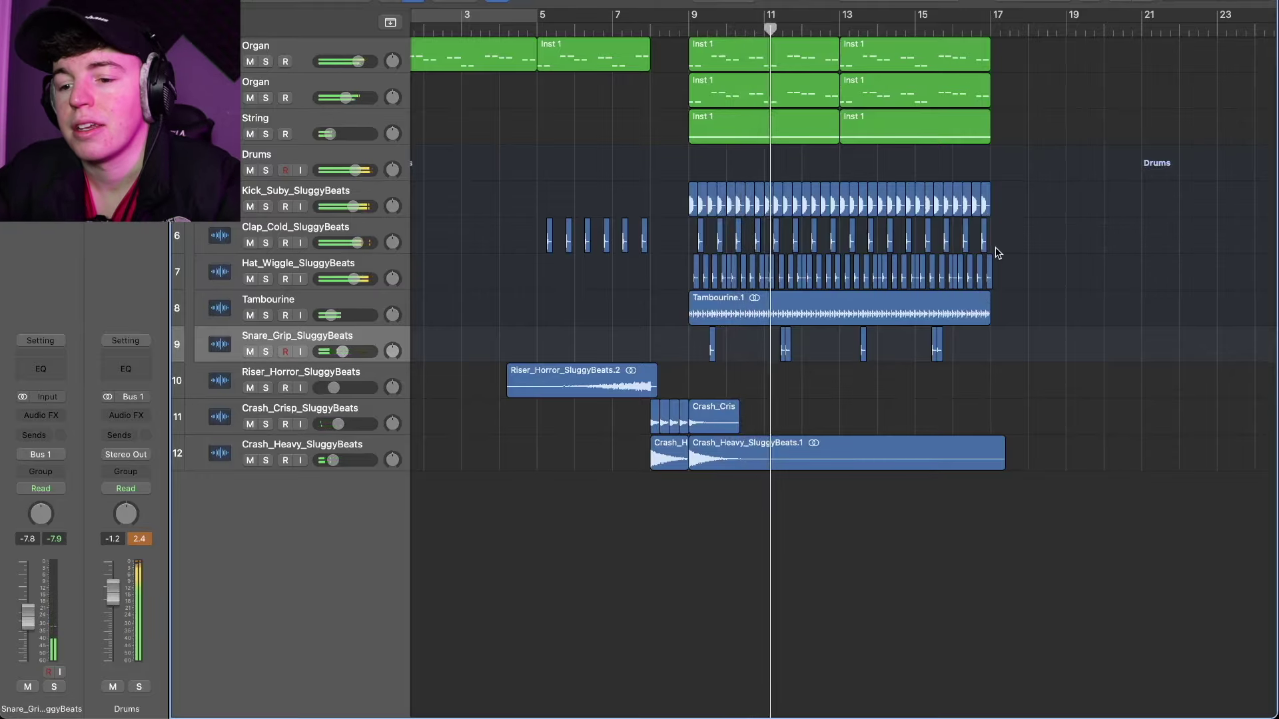
Repeat the bar 9 to 17 regions of both Organ tracks for another eight bars, up to bar 25
scroll(995, 246, "right", 3)
scroll(1005, 191, "right", 2)
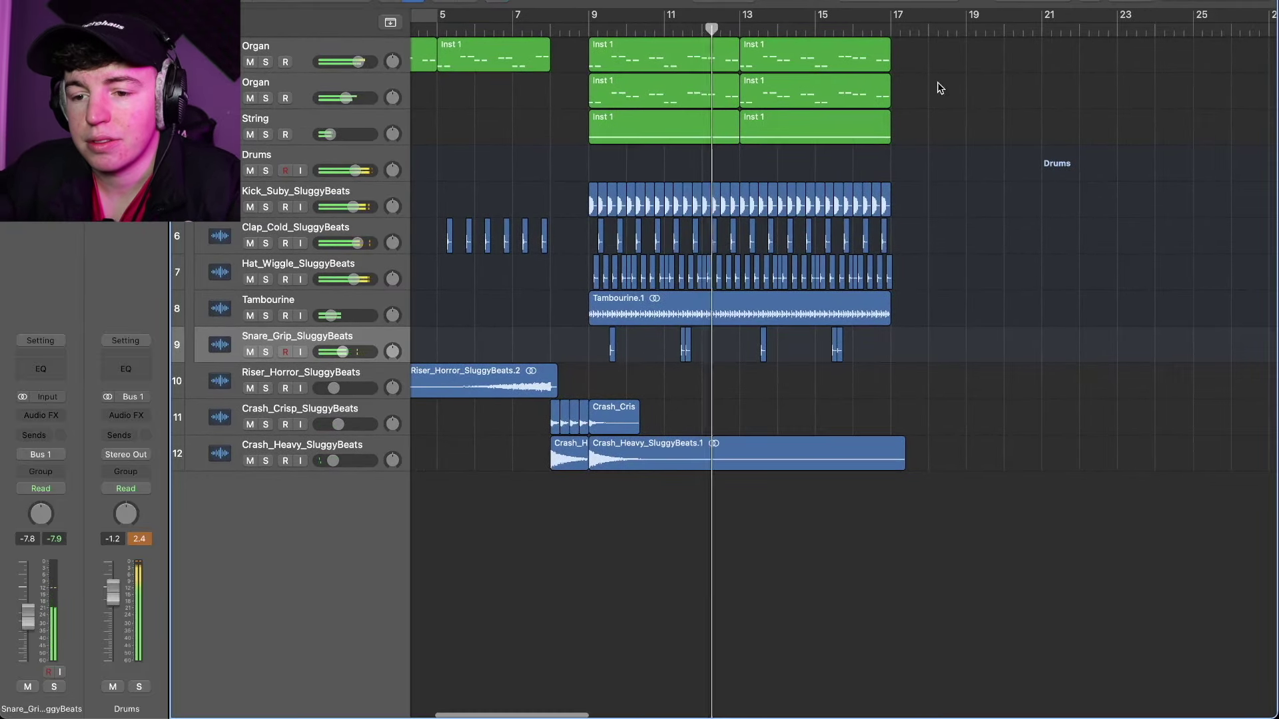
left_click_drag(939, 86, 611, 51)
key("cmd+r")
Copy the two String regions from bar 9 to bar 1 so they cover the build-up
scroll(613, 51, "left", 5)
key("super+Left")
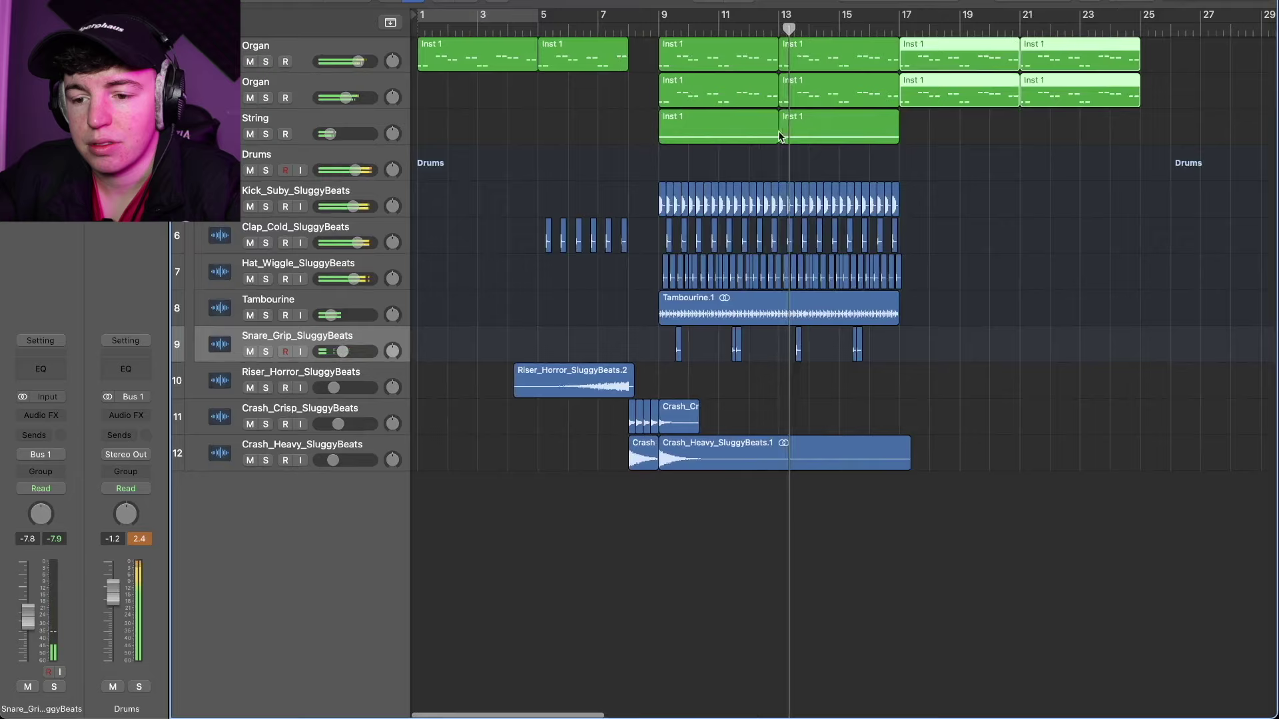
left_click_drag(853, 156, 456, 140)
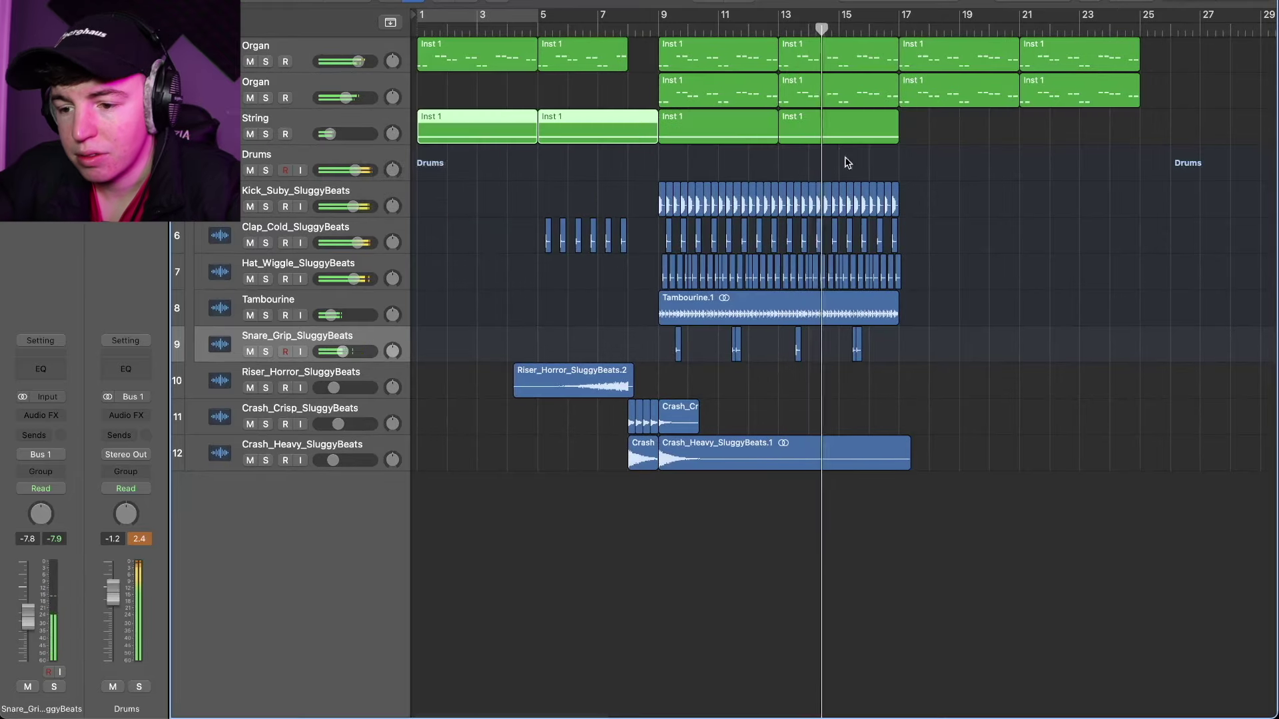
Repeat all the kick regions from bars 9 to 17 for another eight bars, up to bar 25
left_click(847, 203)
left_click_drag(847, 204, 659, 203)
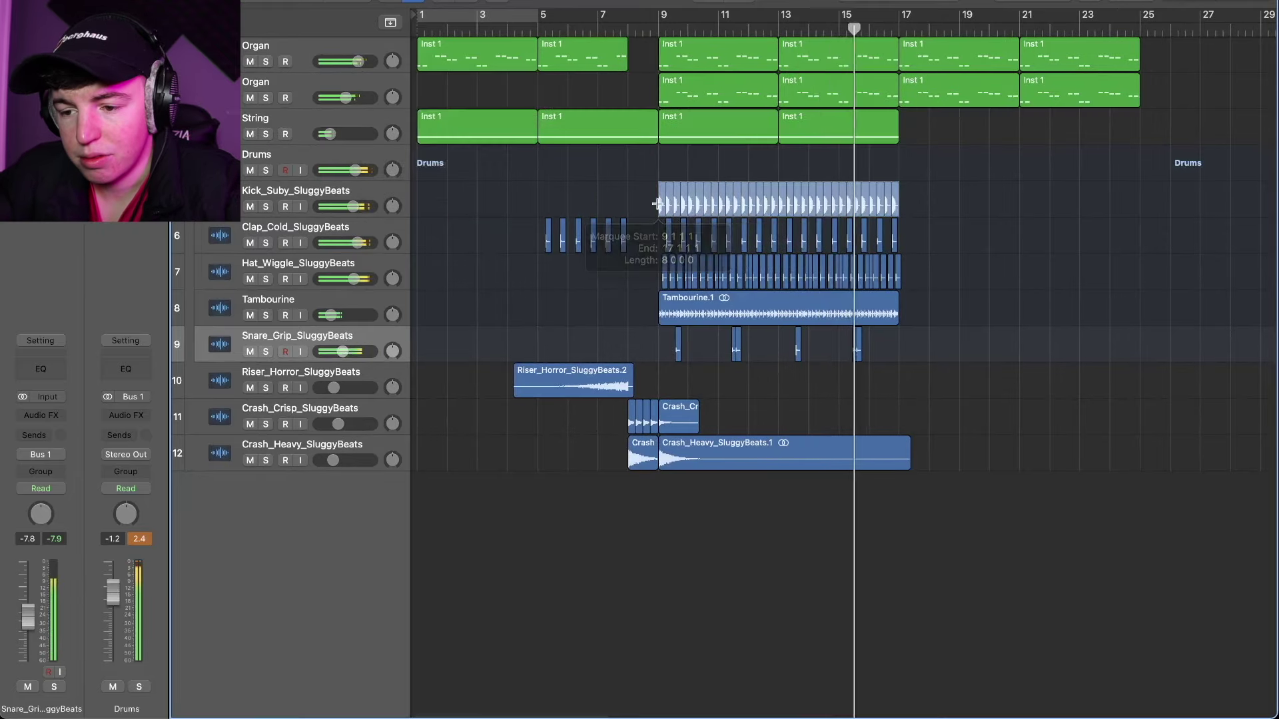
key("super+r")
Copy four bars of claps from the end of the drop to bars 21 to 25 on the clap track
scroll(967, 346, "right", 3)
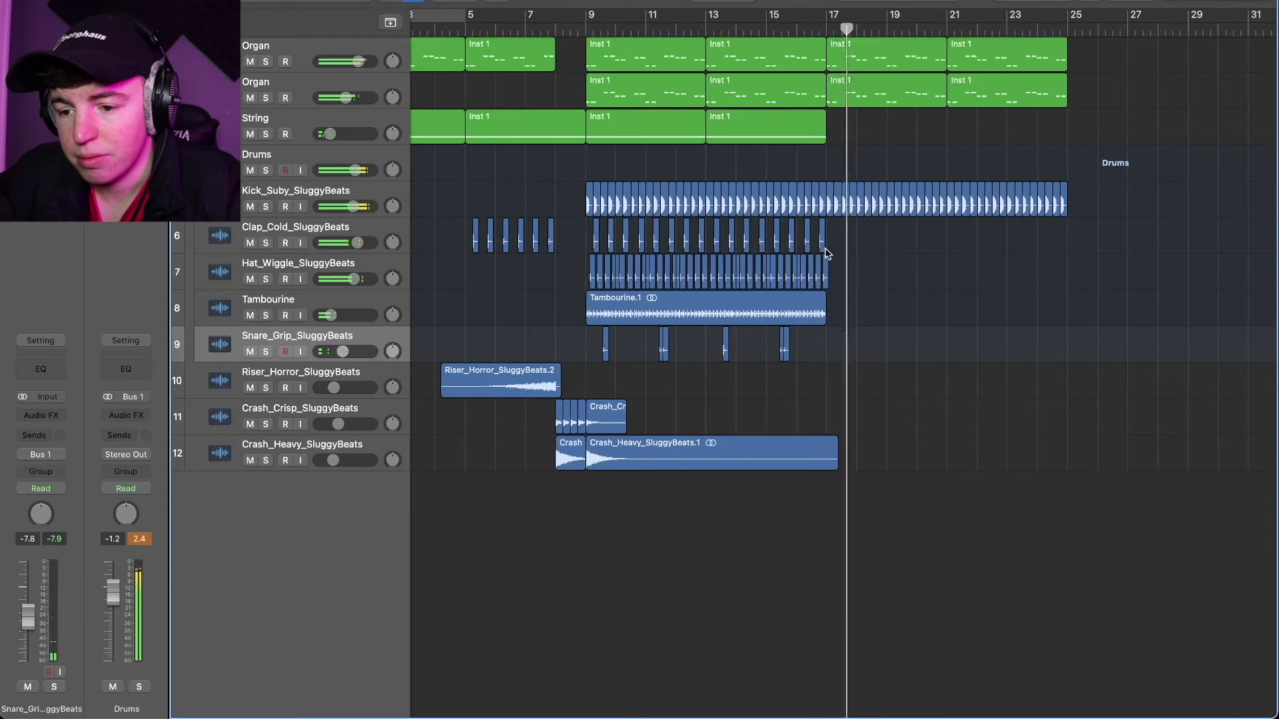
left_click_drag(826, 236, 738, 236)
left_click_drag(711, 234, 706, 235)
left_click_drag(1067, 243, 951, 240)
key("super+v")
Delete the kick and clap regions in bar 24
left_click(1005, 303)
left_click_drag(1102, 273, 1037, 182)
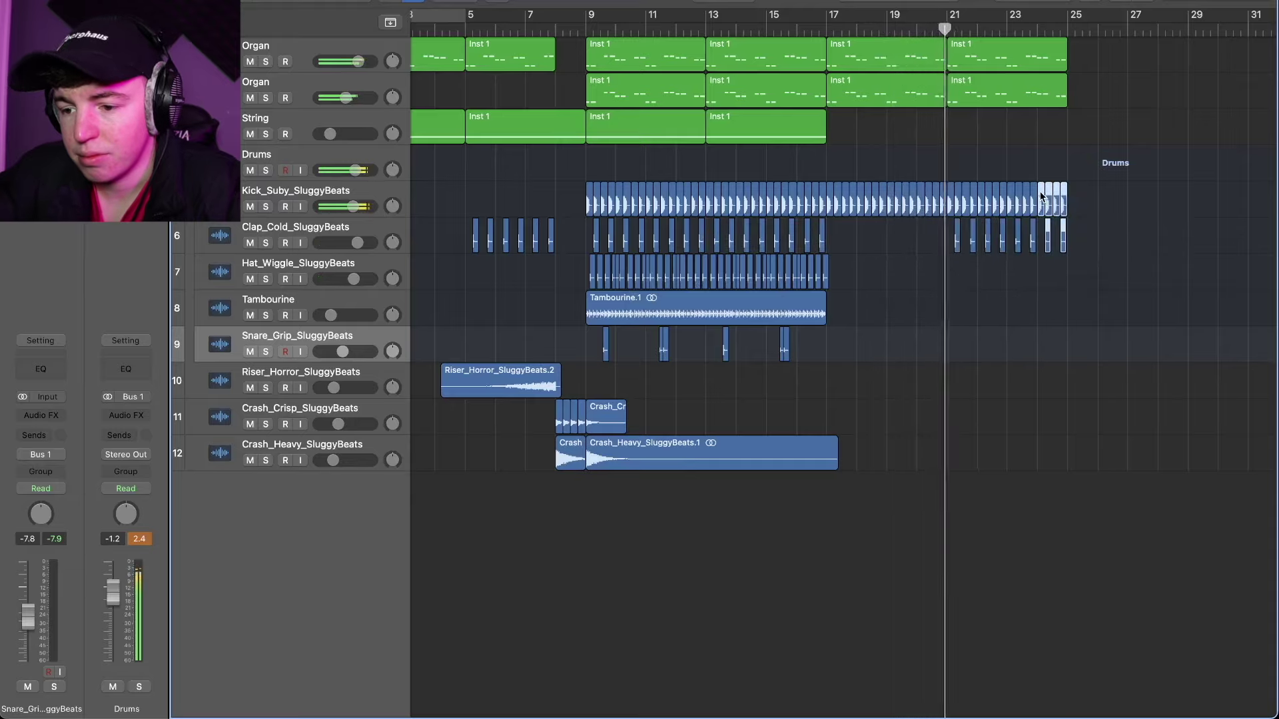
key("Delete")
Copy the riser, the crashes and the full bar 9 to 17 drop sixteen bars on, so the second drop starts at bar 25
left_click_drag(910, 491, 481, 333)
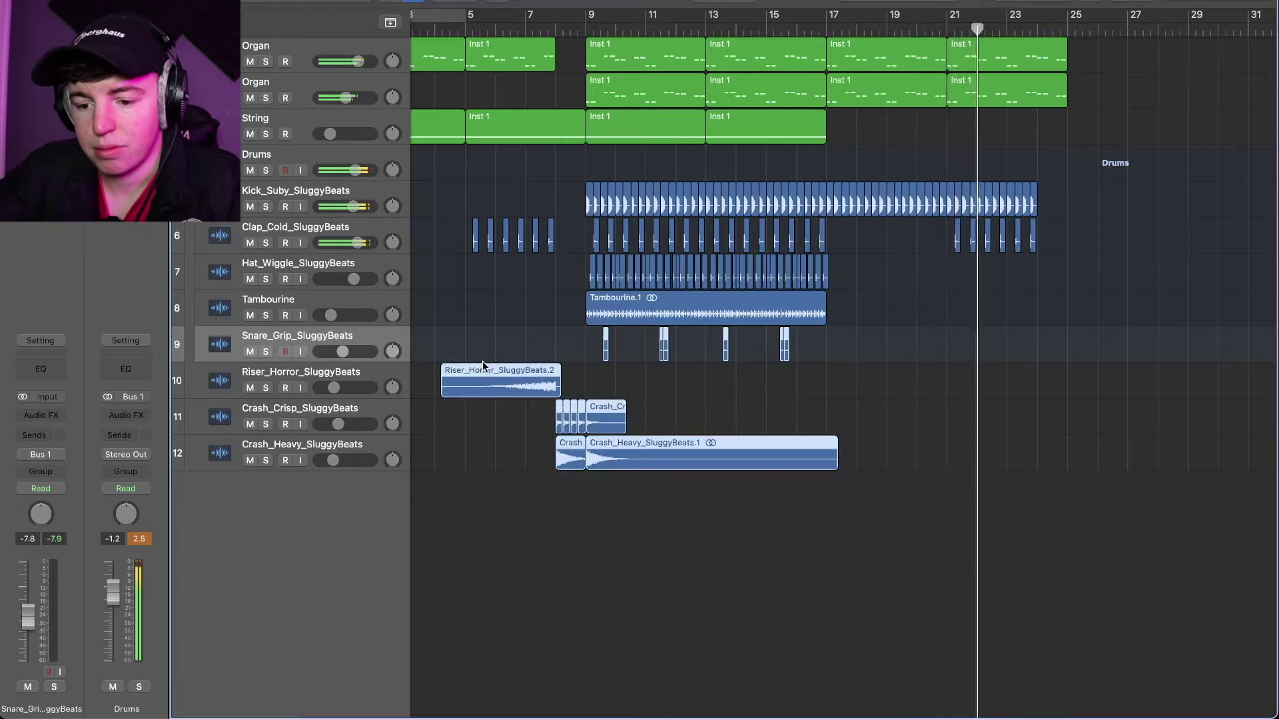
left_click_drag(825, 377, 1111, 51)
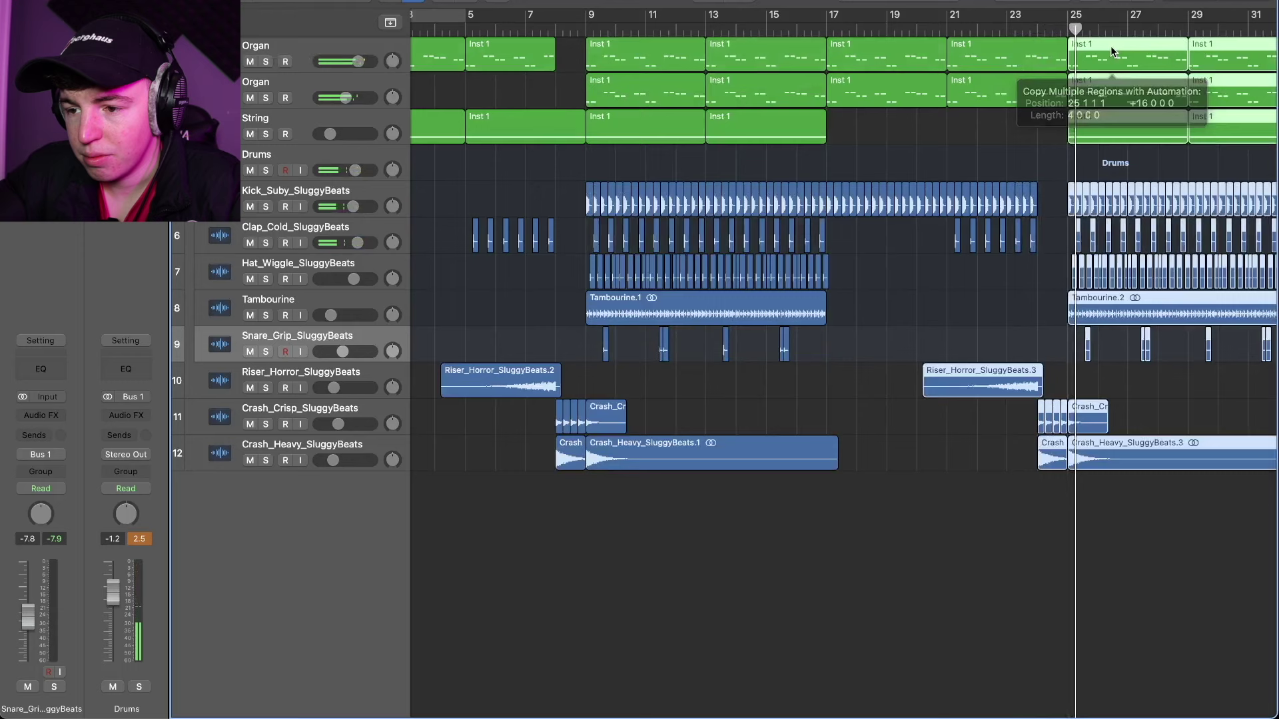
left_click(942, 321)
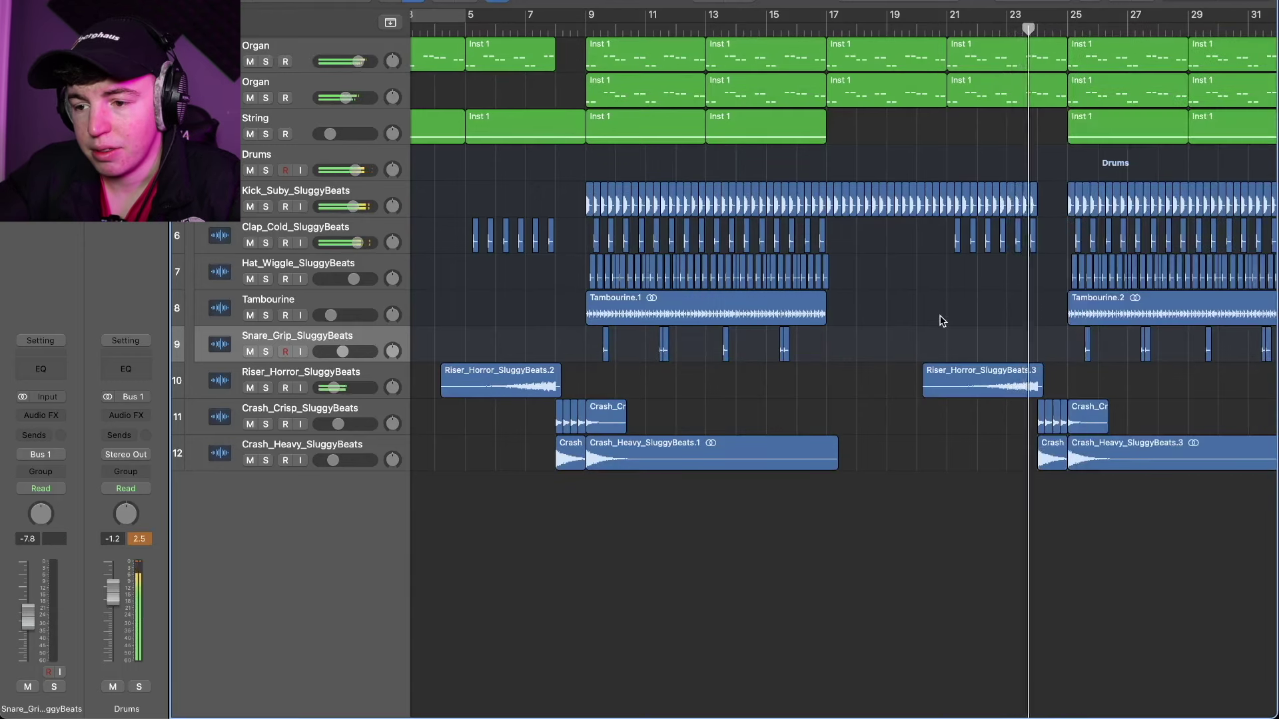
key("super+Left")
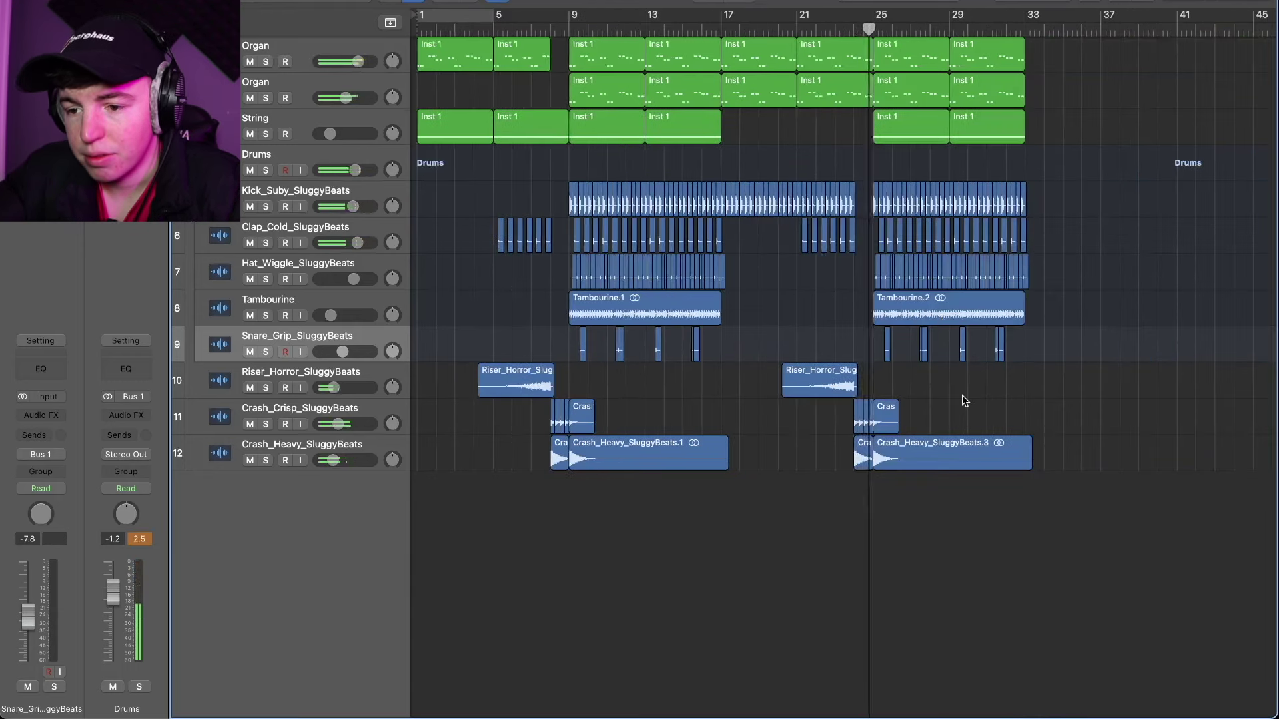